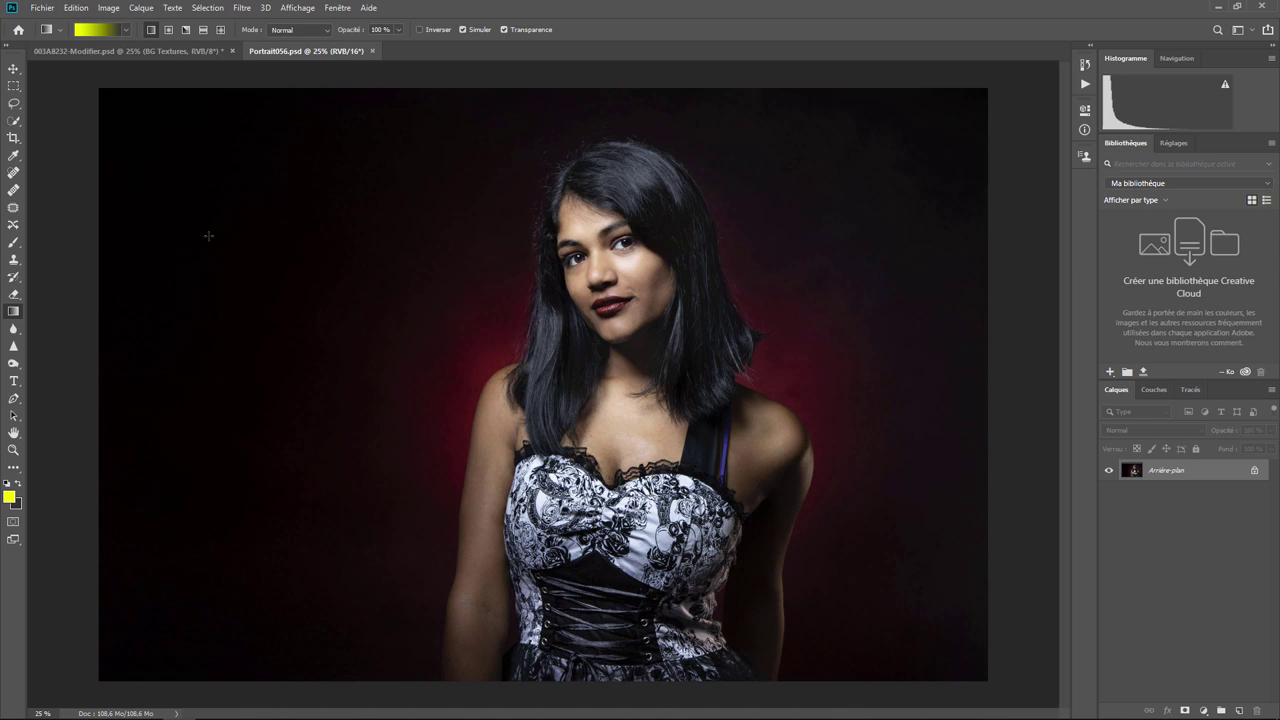
Paint a test 'OK' in yellow on the portrait with a soft brush
left_click(13, 242)
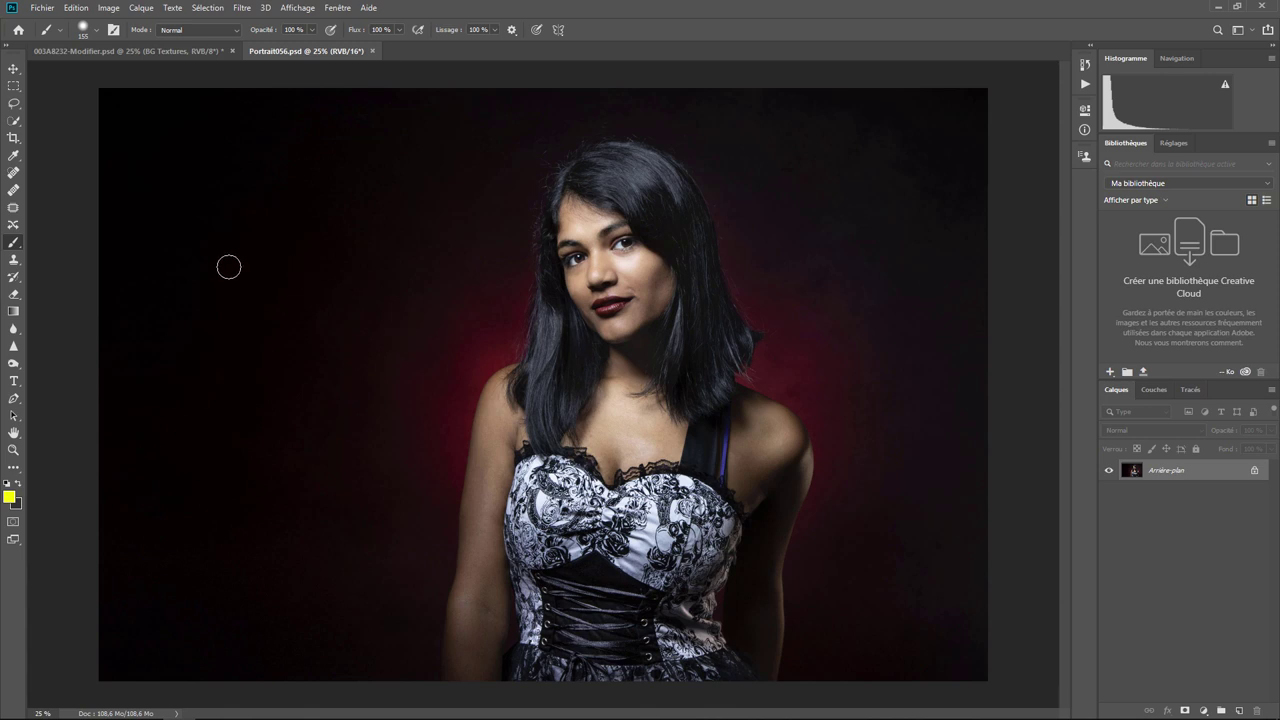
left_click(260, 236)
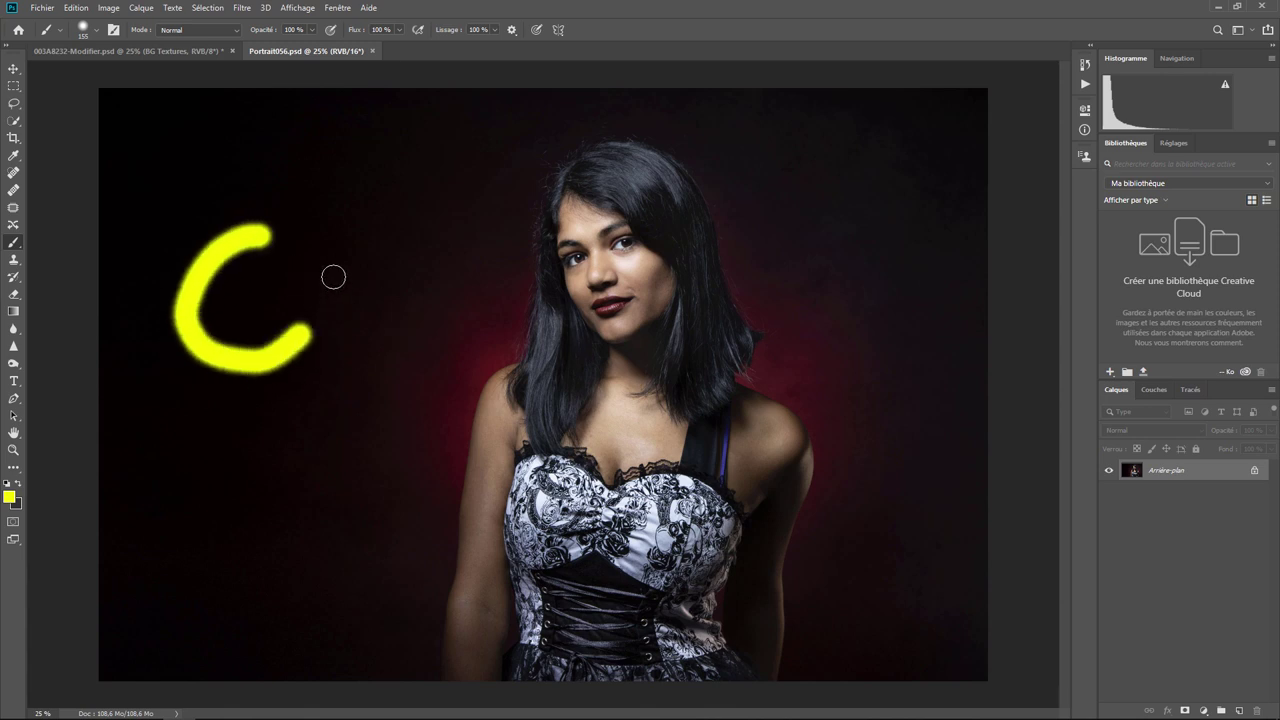
left_click_drag(260, 236, 290, 242)
left_click_drag(357, 214, 388, 345)
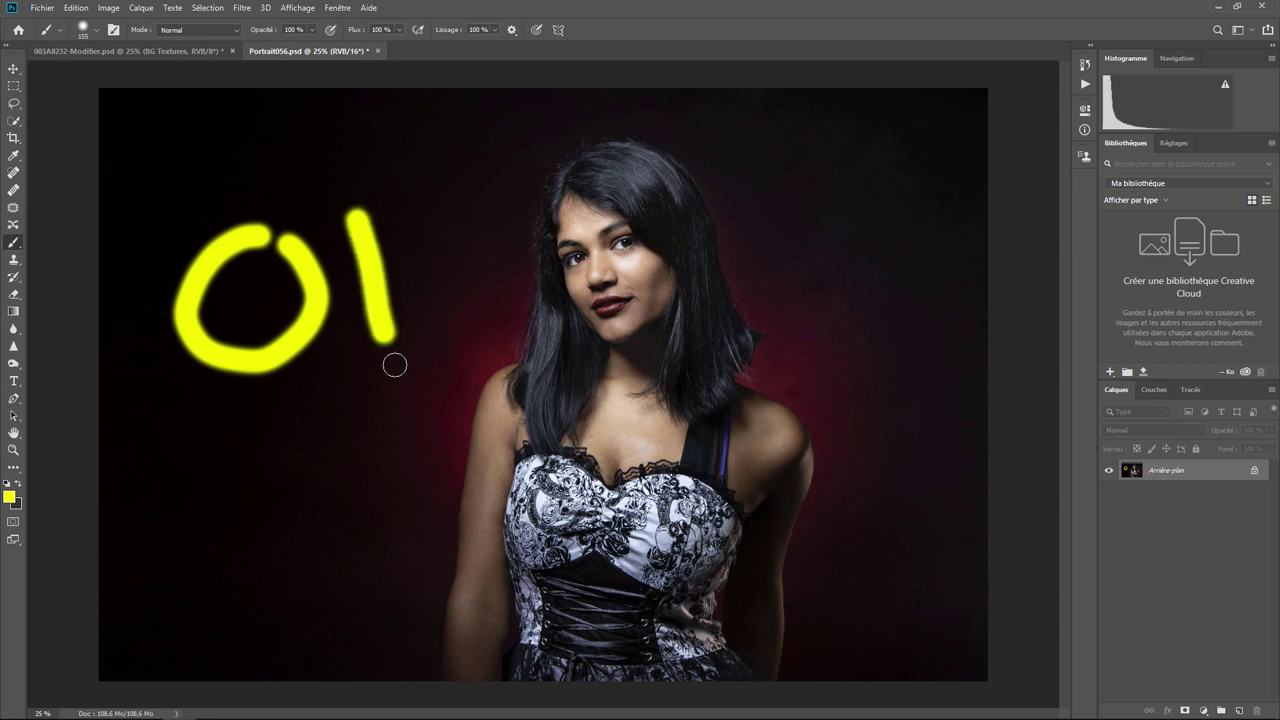
left_click_drag(384, 292, 412, 237)
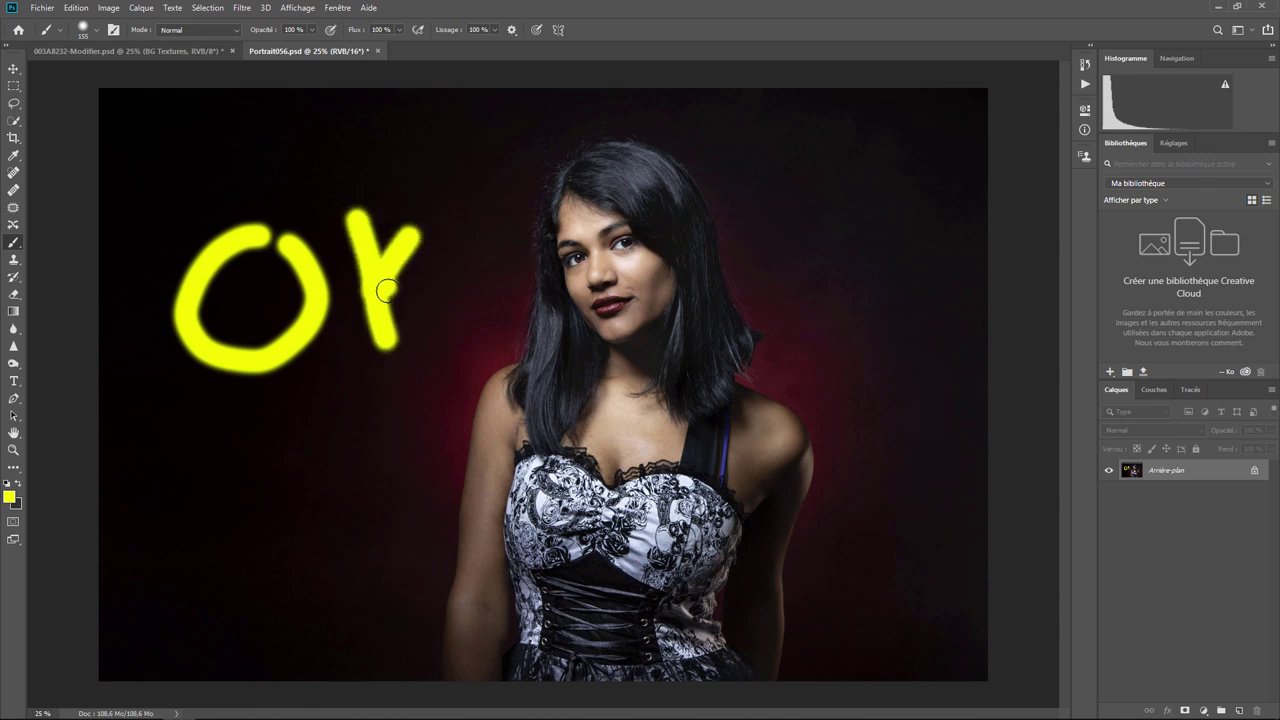
left_click_drag(386, 292, 455, 332)
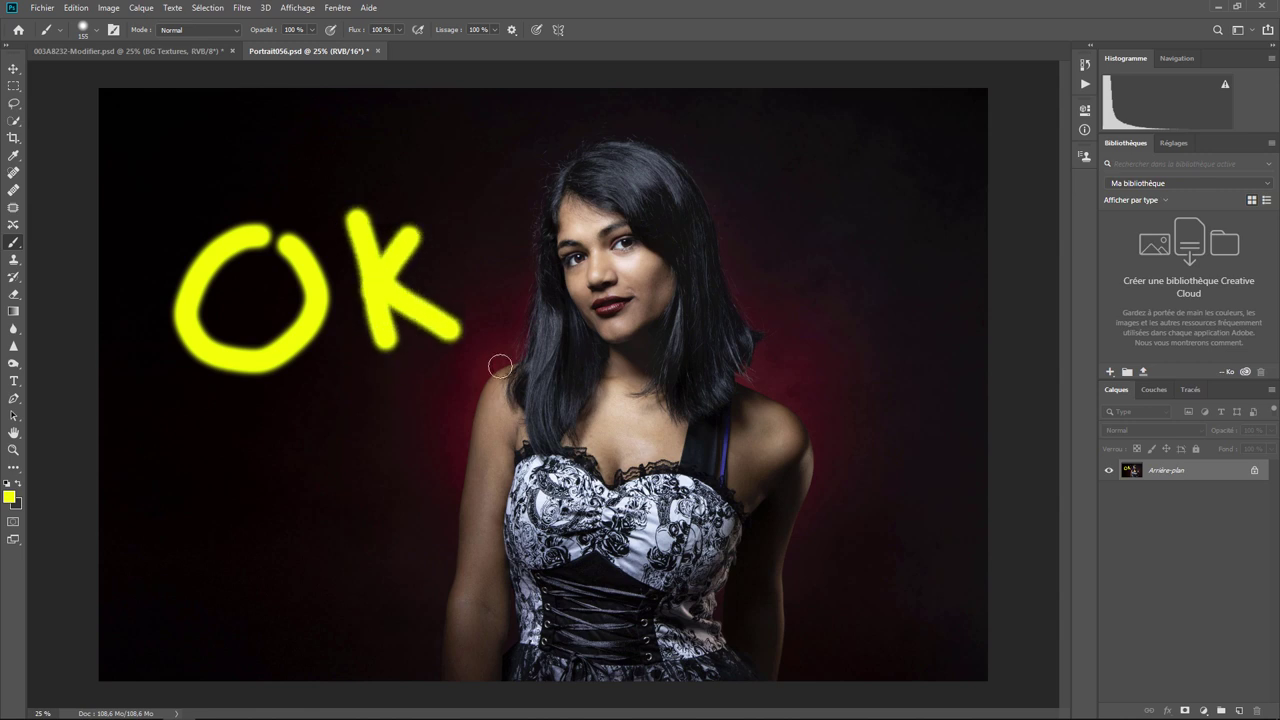
Switch the foreground colour to green, paint a line, then undo all the strokes
left_click(9, 496)
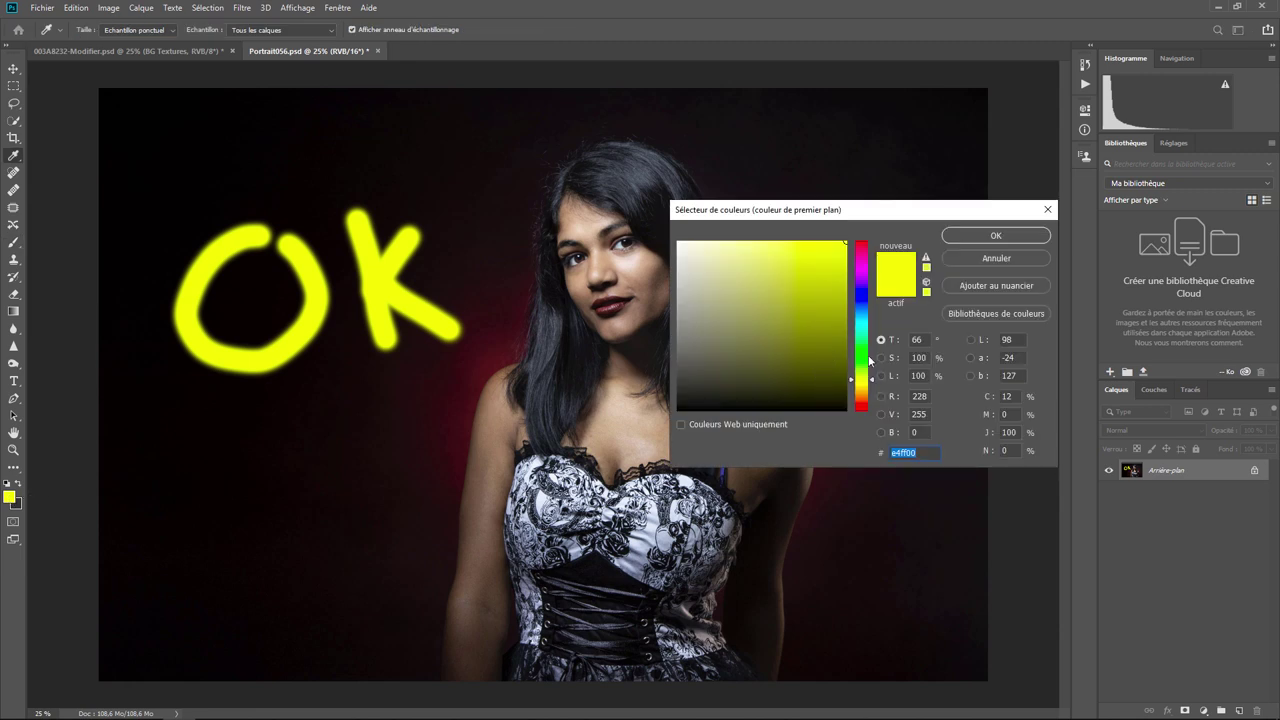
left_click(860, 353)
left_click(986, 238)
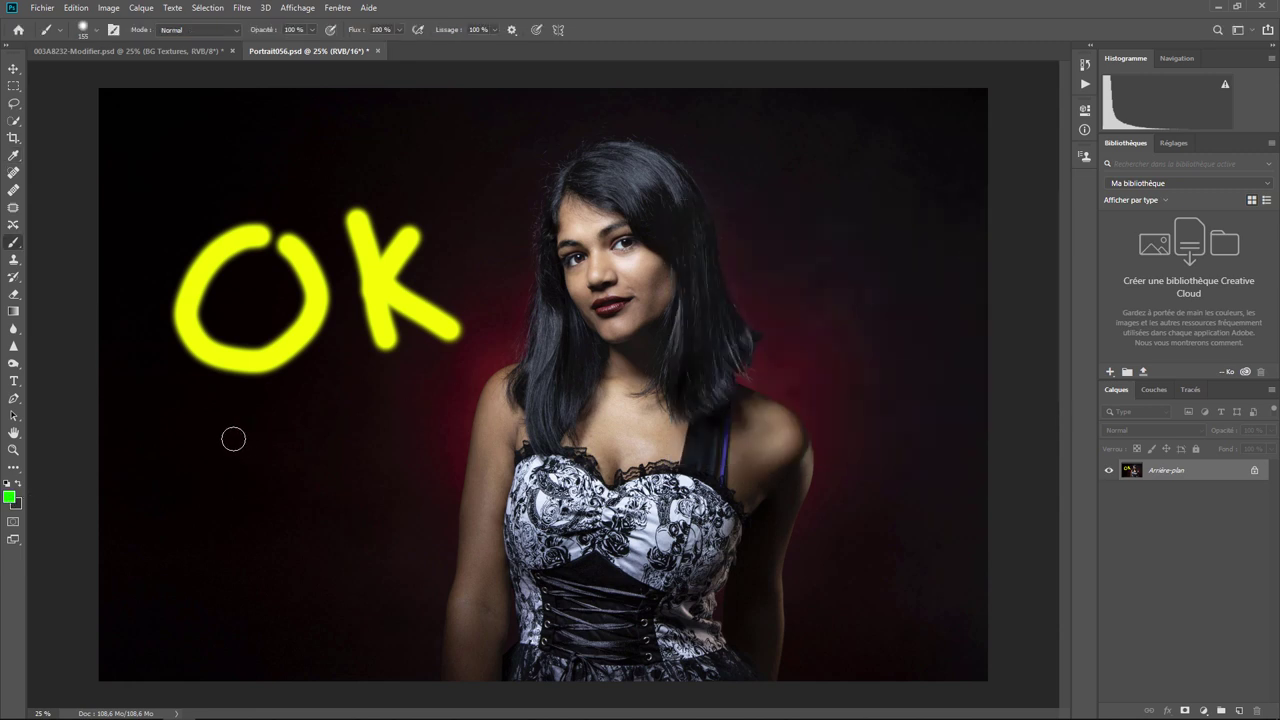
left_click_drag(168, 462, 590, 330)
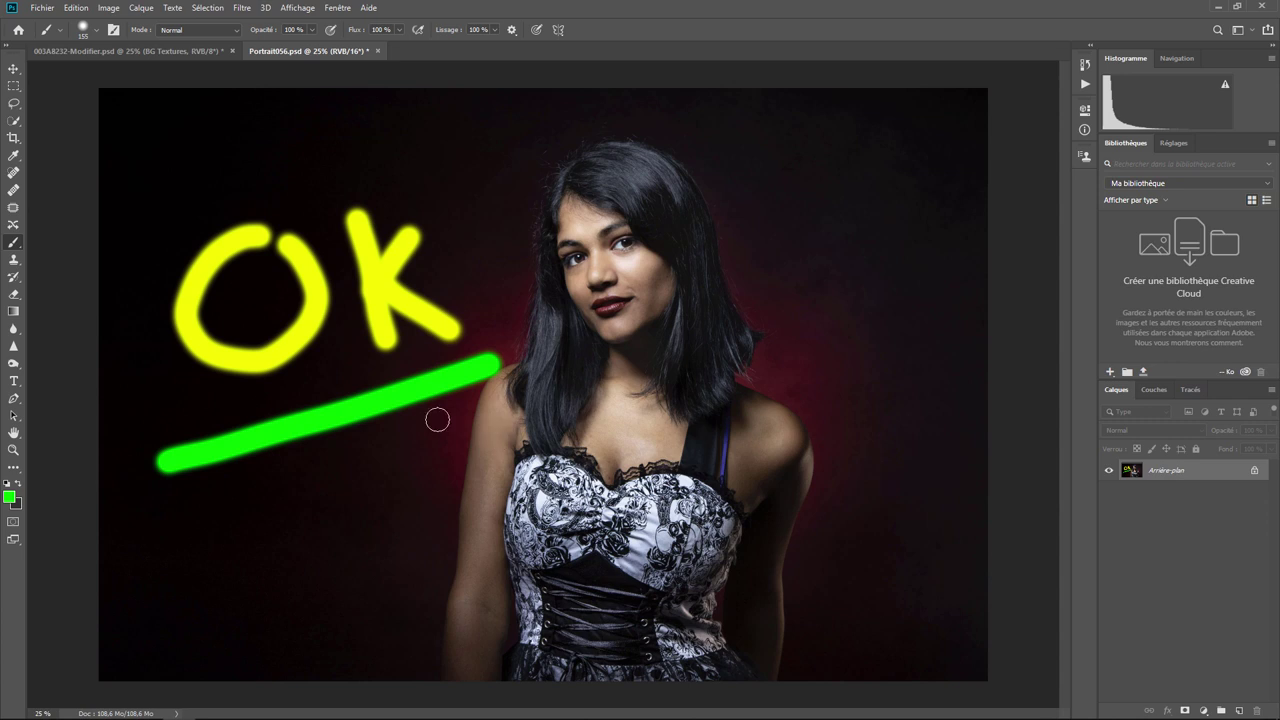
key("ctrl+z")
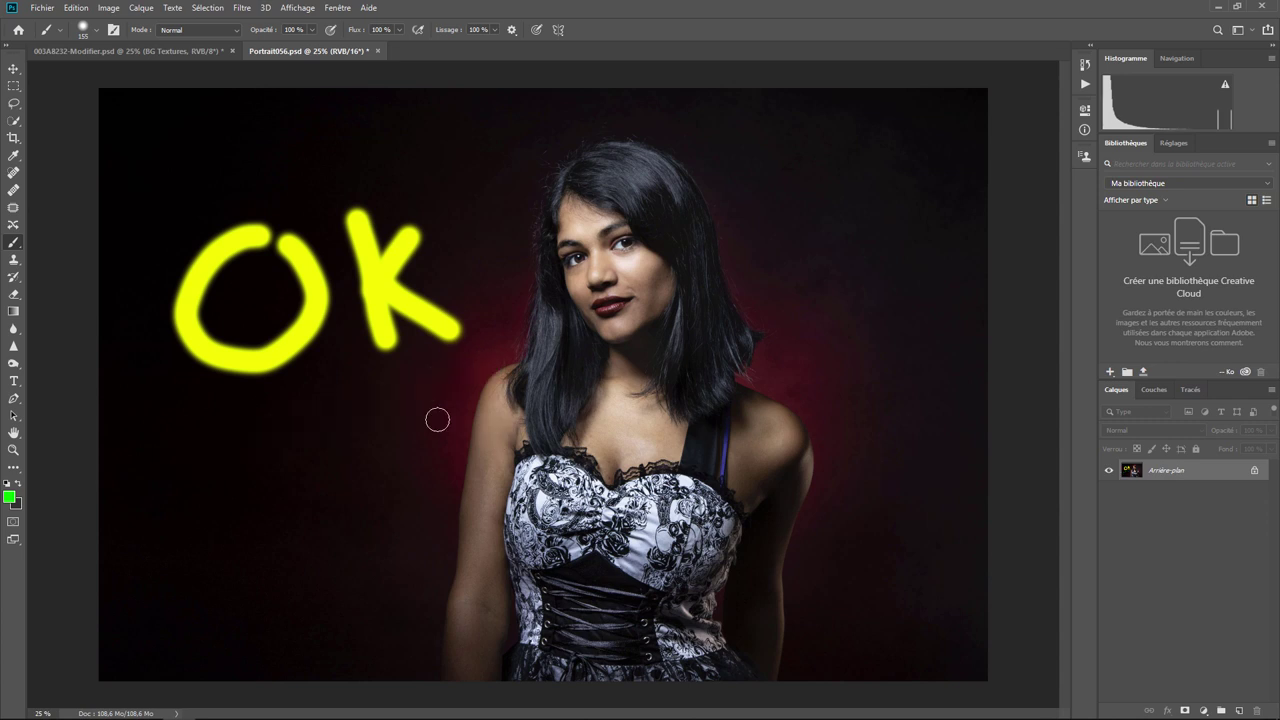
key("ctrl+z")
key("ctrl+z")
key("ctrl+z")
key("ctrl+z")
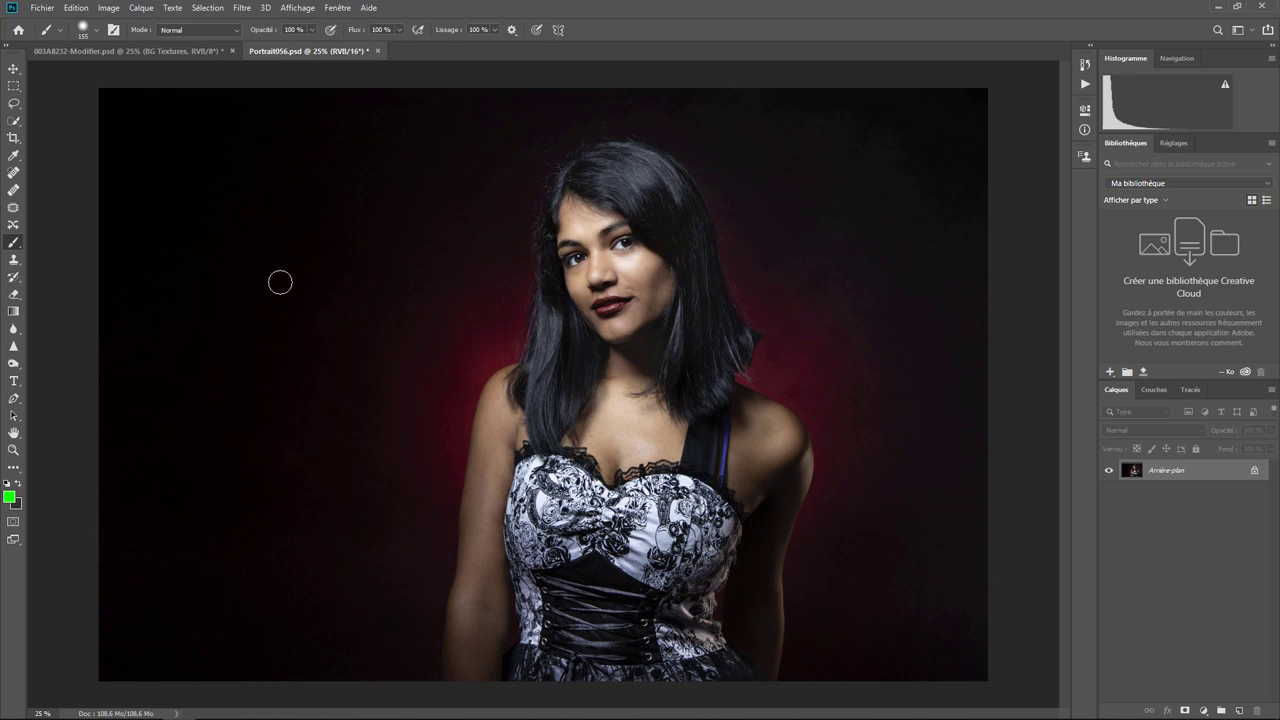
Create a new layer named 'Vert' in Normal blend mode via Calque > Nouveau > Calque
left_click(141, 8)
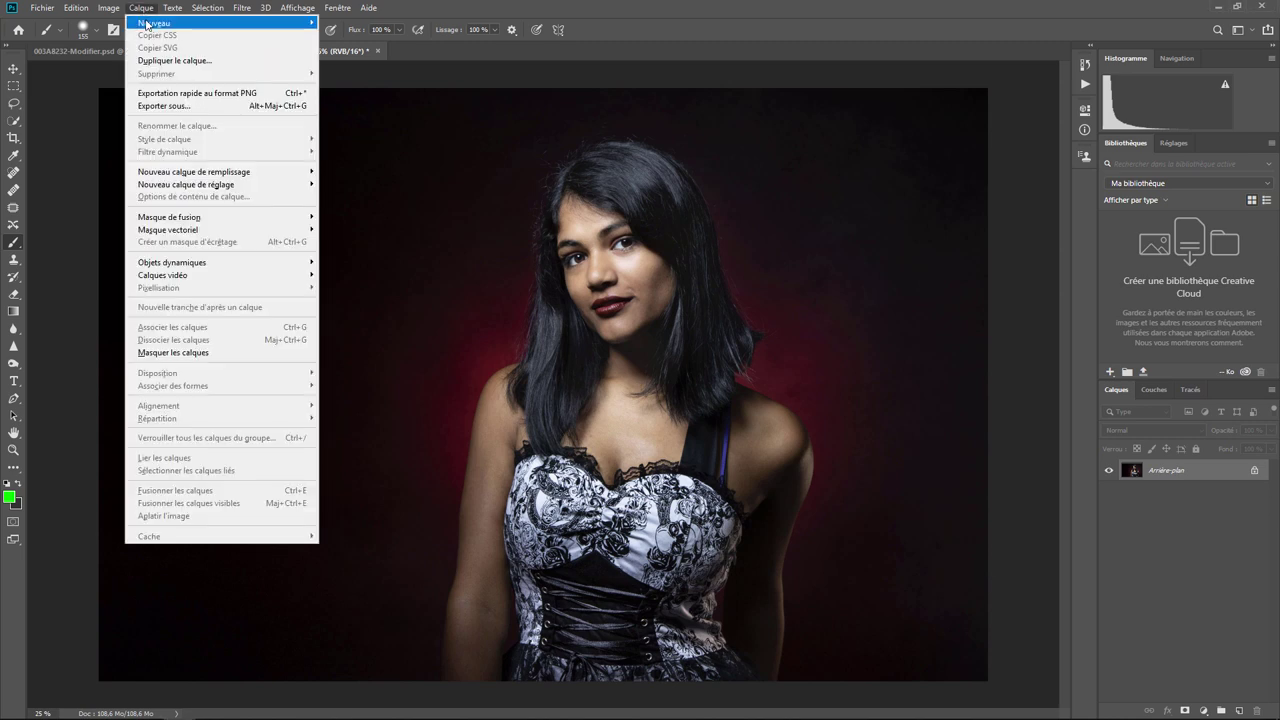
mouse_move(154, 22)
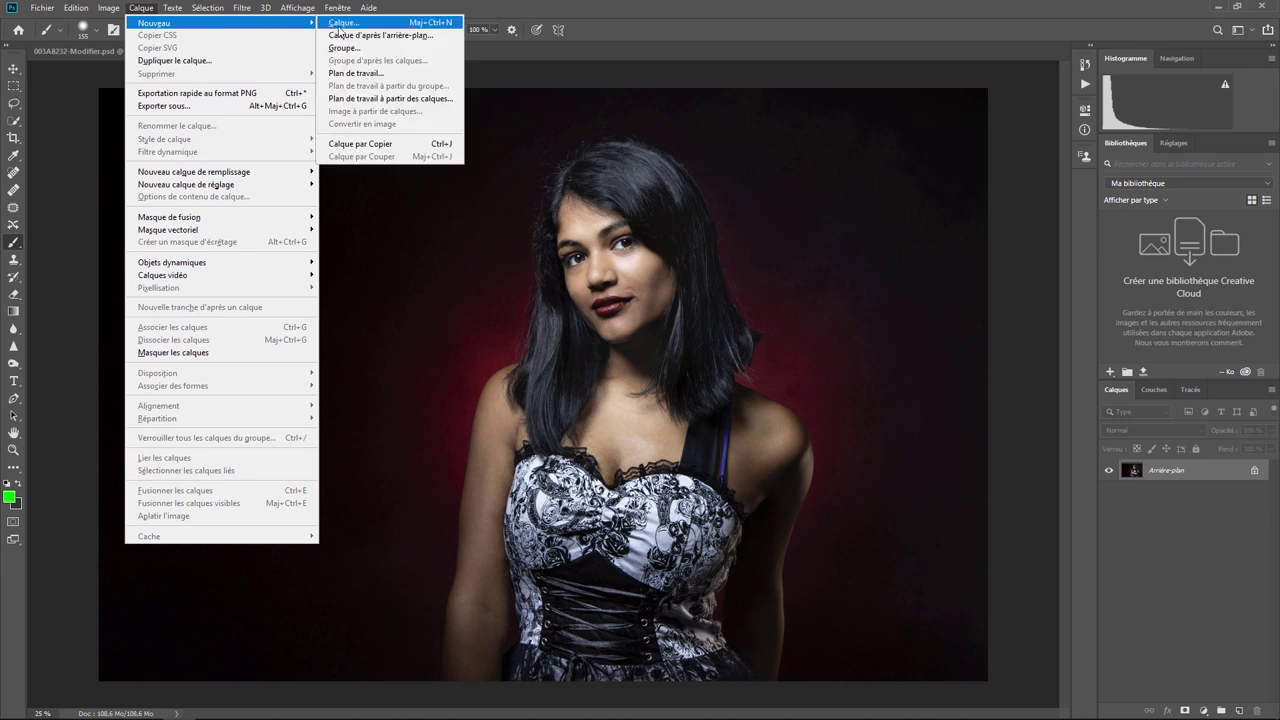
left_click(340, 23)
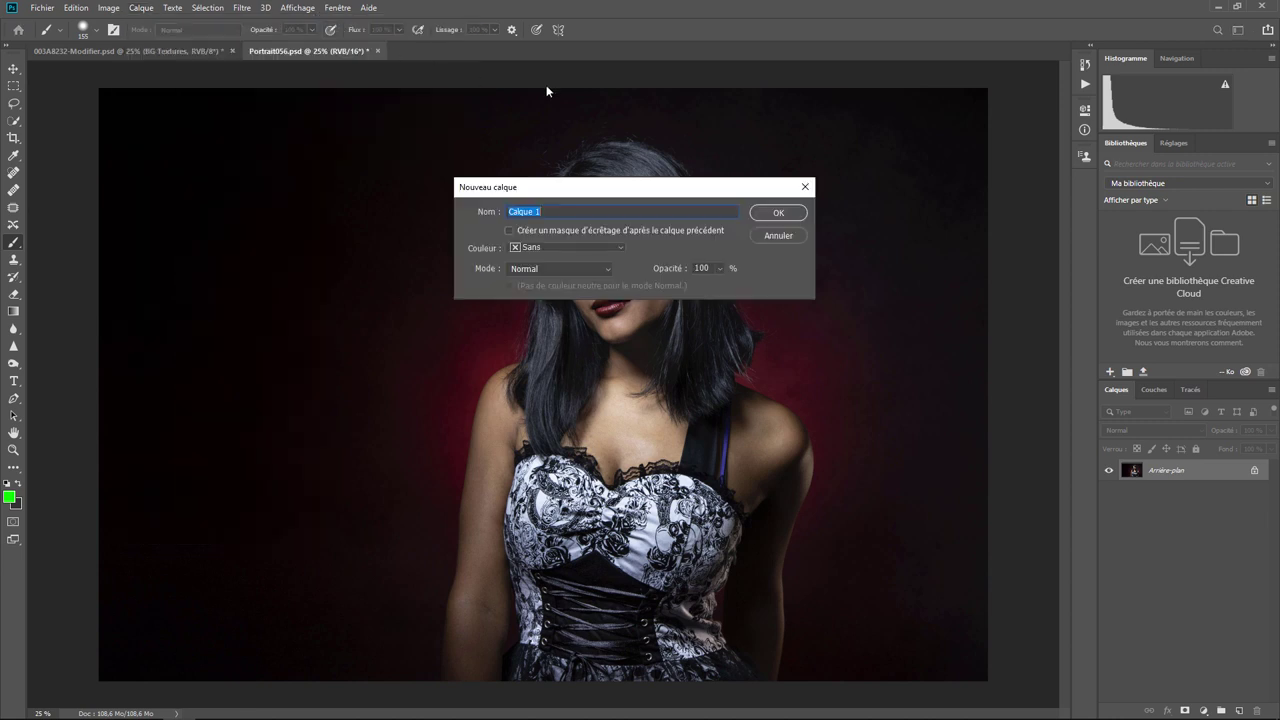
type("V")
type("ert")
left_click(608, 269)
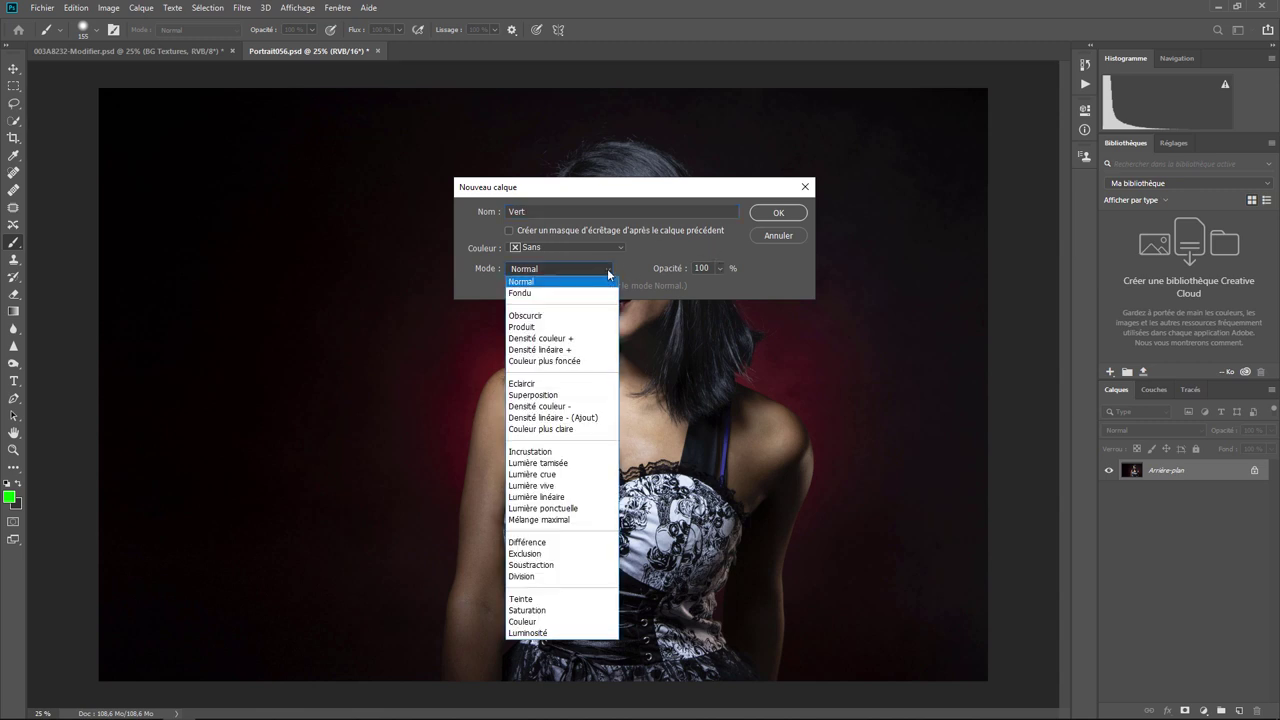
left_click(608, 270)
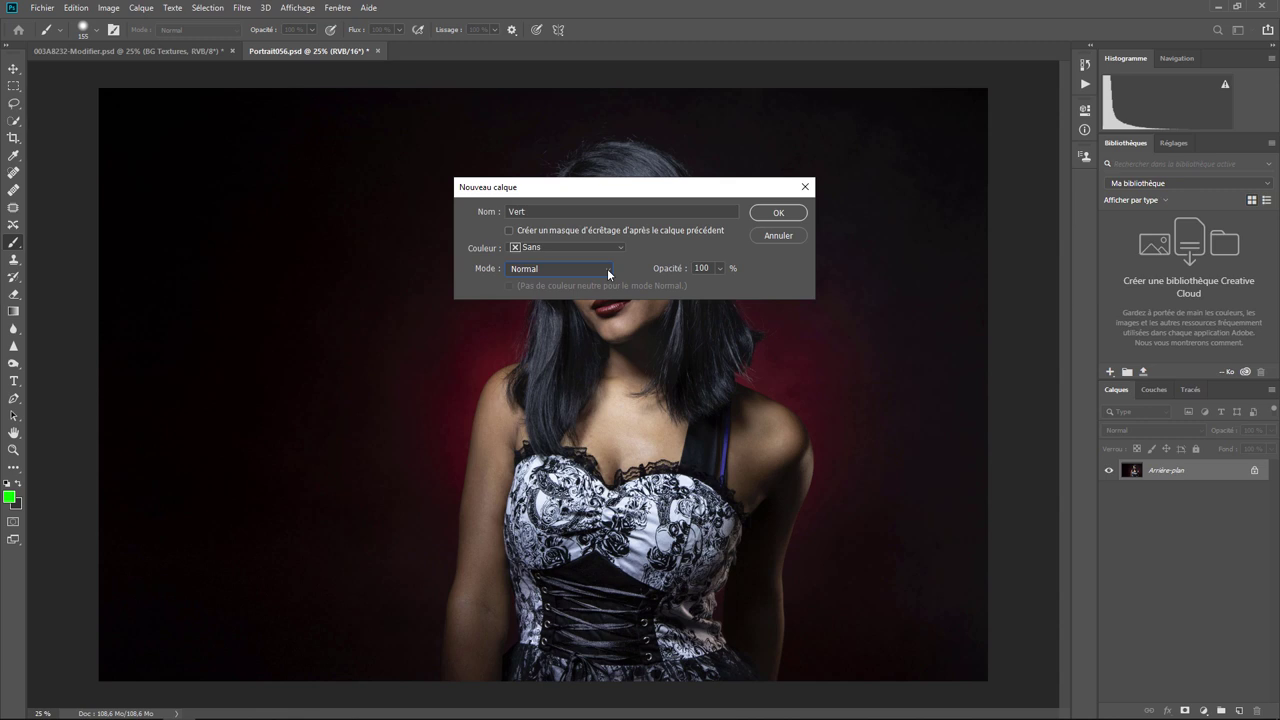
left_click(608, 270)
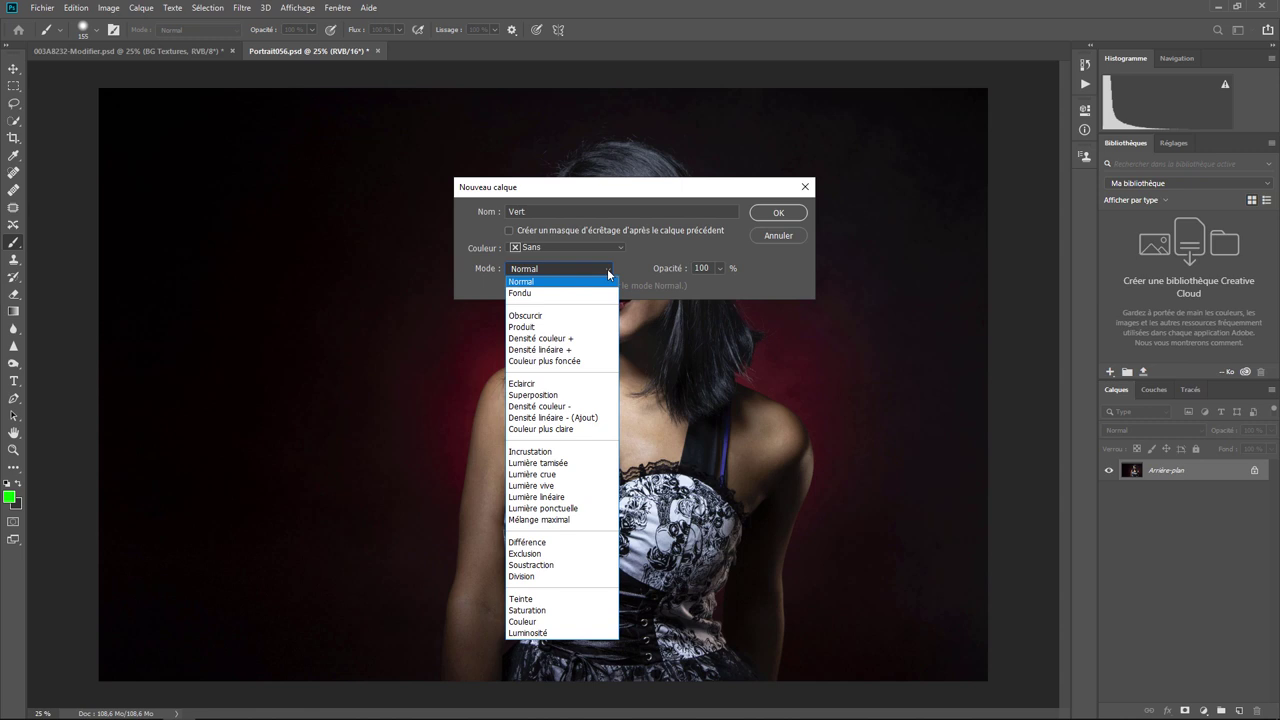
left_click(608, 271)
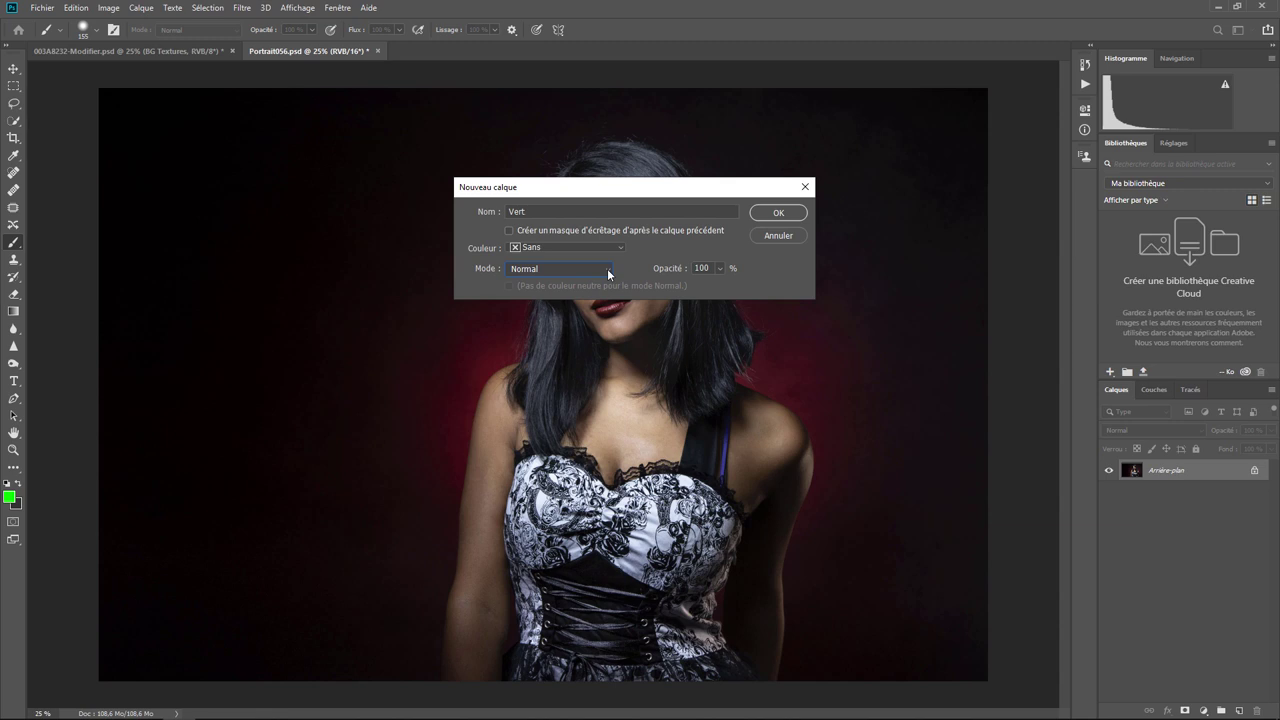
left_click(776, 212)
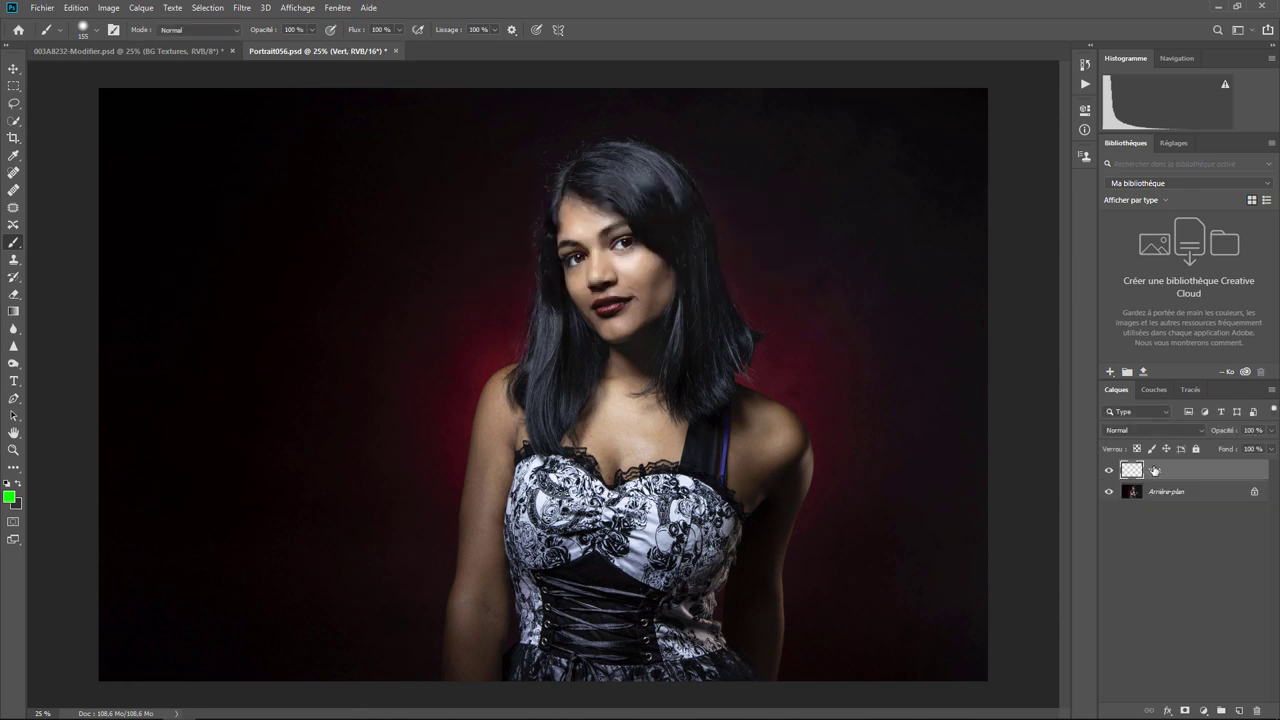
Paint the word 'Ok' in green on the Vert layer
left_click_drag(244, 201, 302, 264)
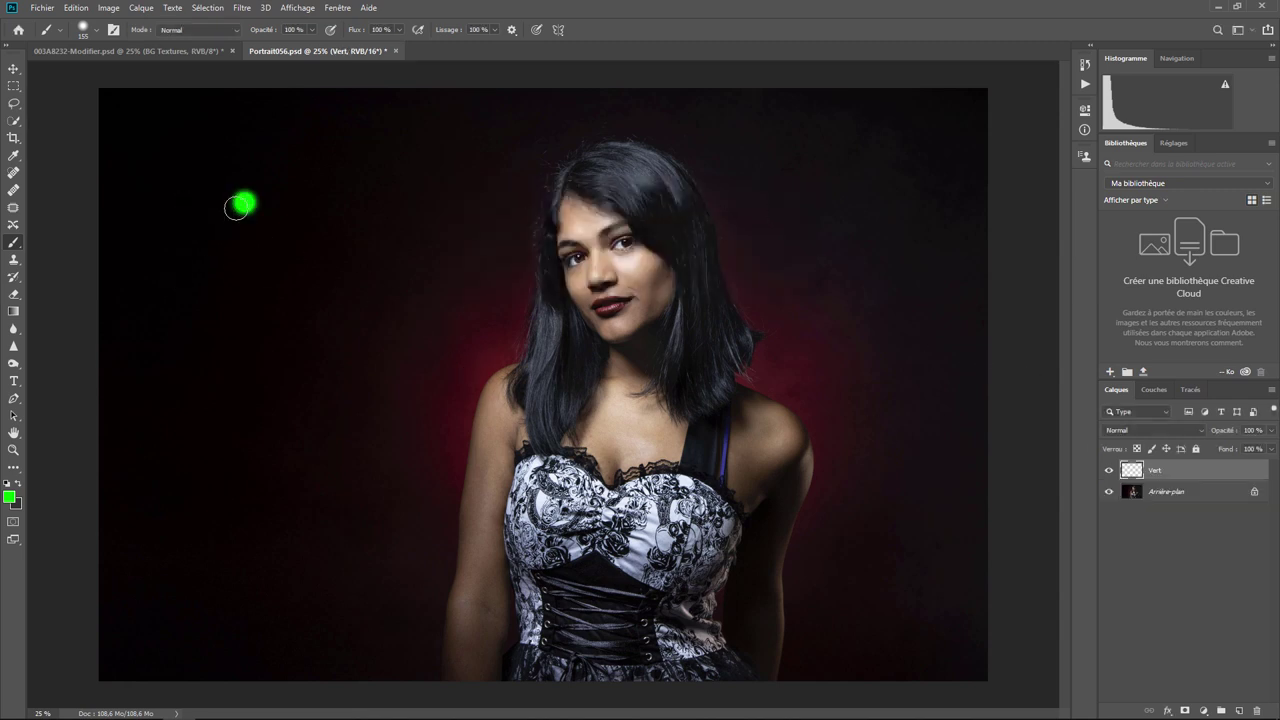
left_click_drag(294, 218, 264, 210)
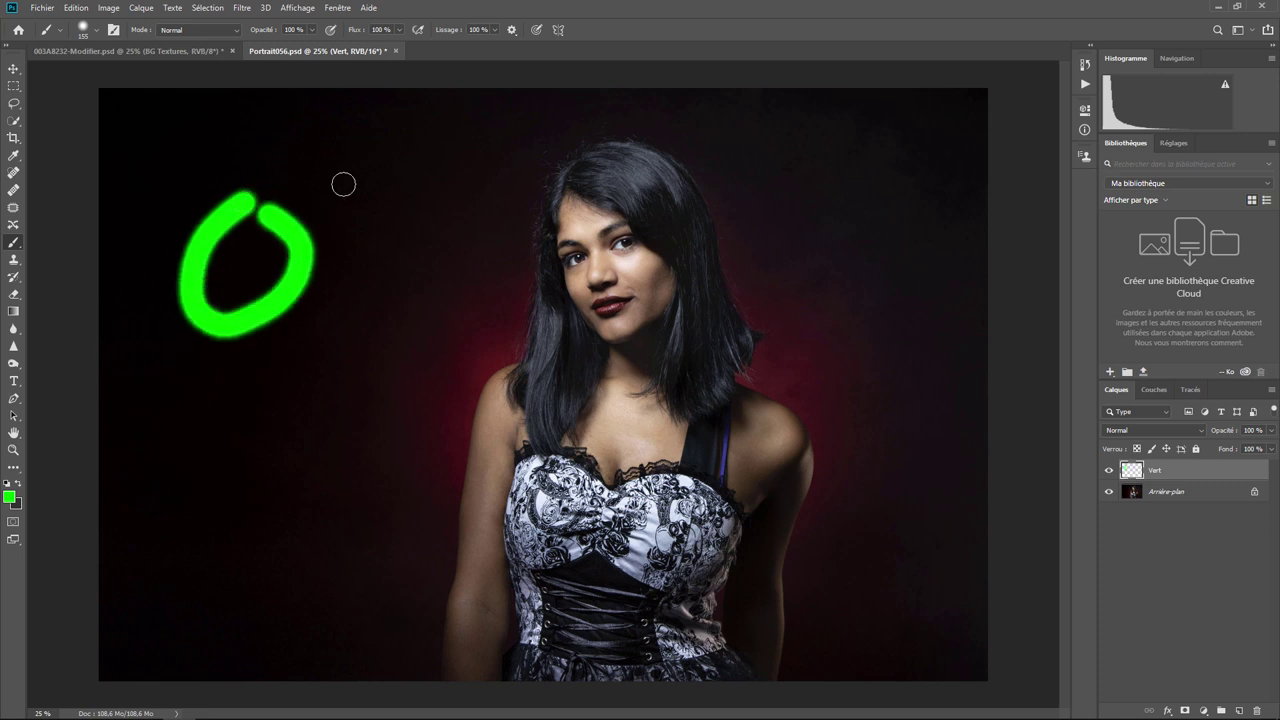
mouse_move(343, 181)
left_mouse_down()
mouse_move(348, 298)
mouse_move(403, 216)
left_mouse_up()
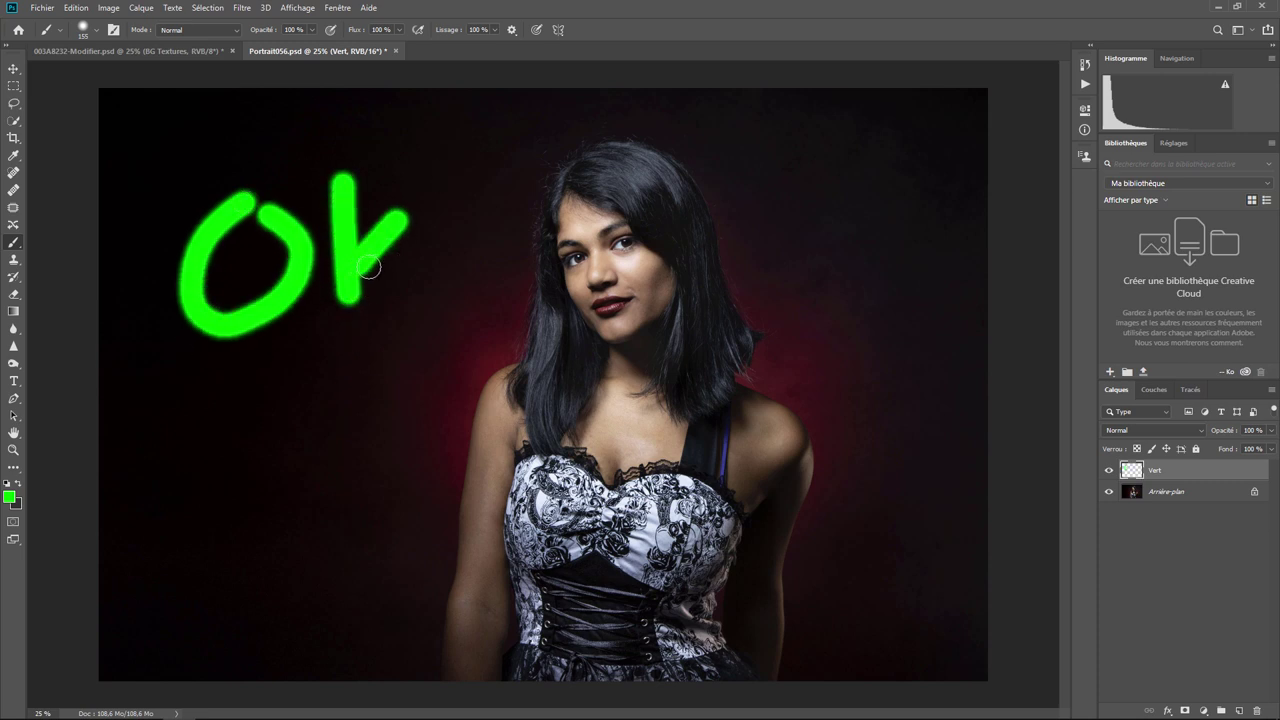
left_click_drag(363, 266, 432, 327)
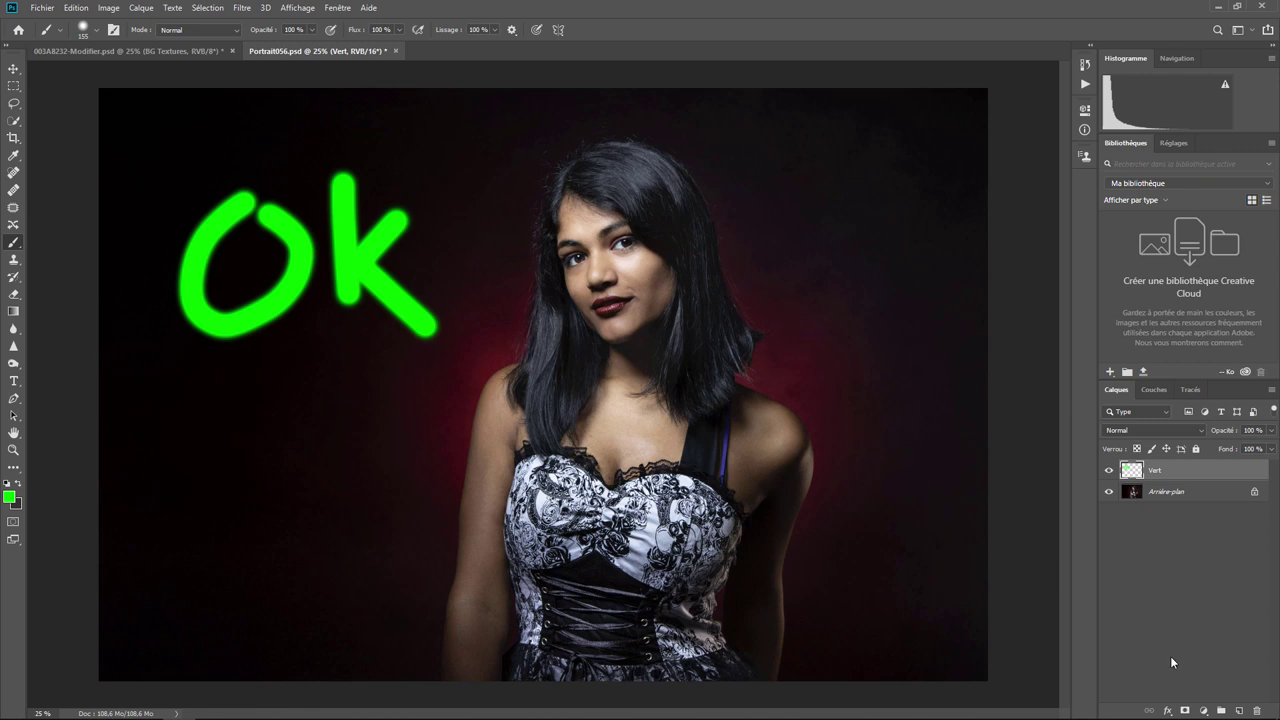
Add a new layer above Vert and rename it 'Jaune'
left_click(1240, 711)
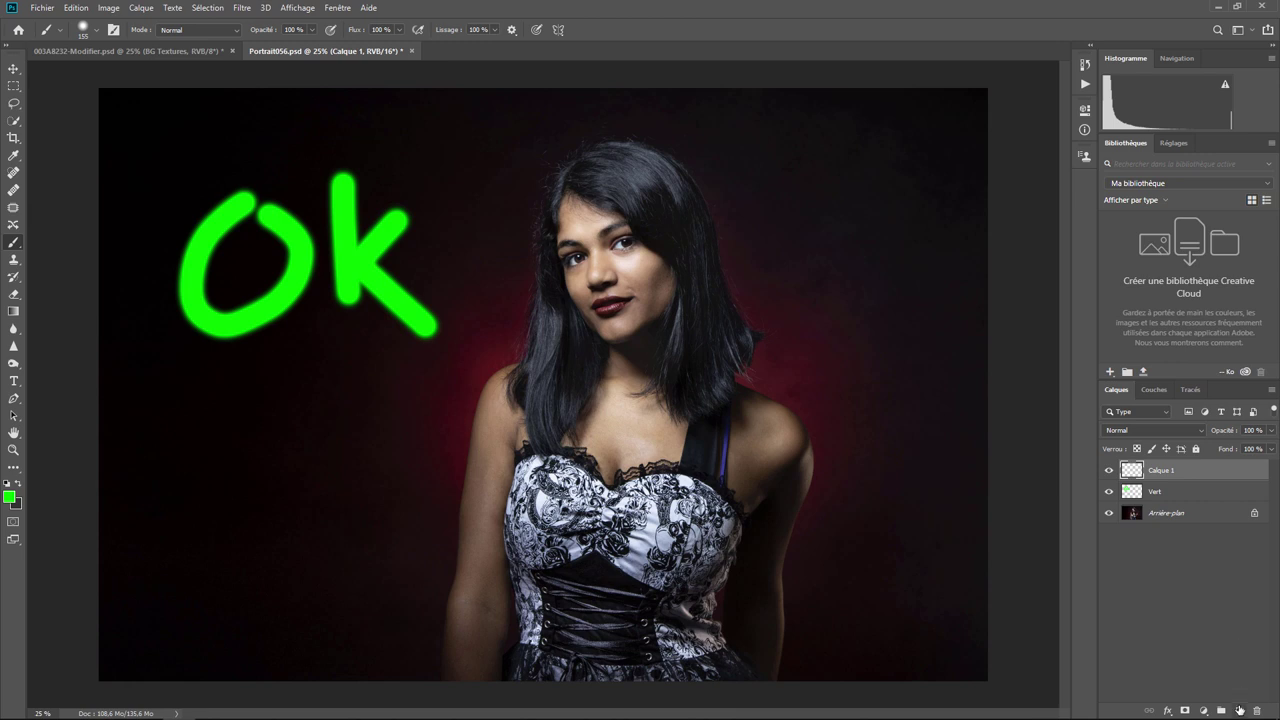
double_click(1161, 471)
type("Jaune")
key("Return")
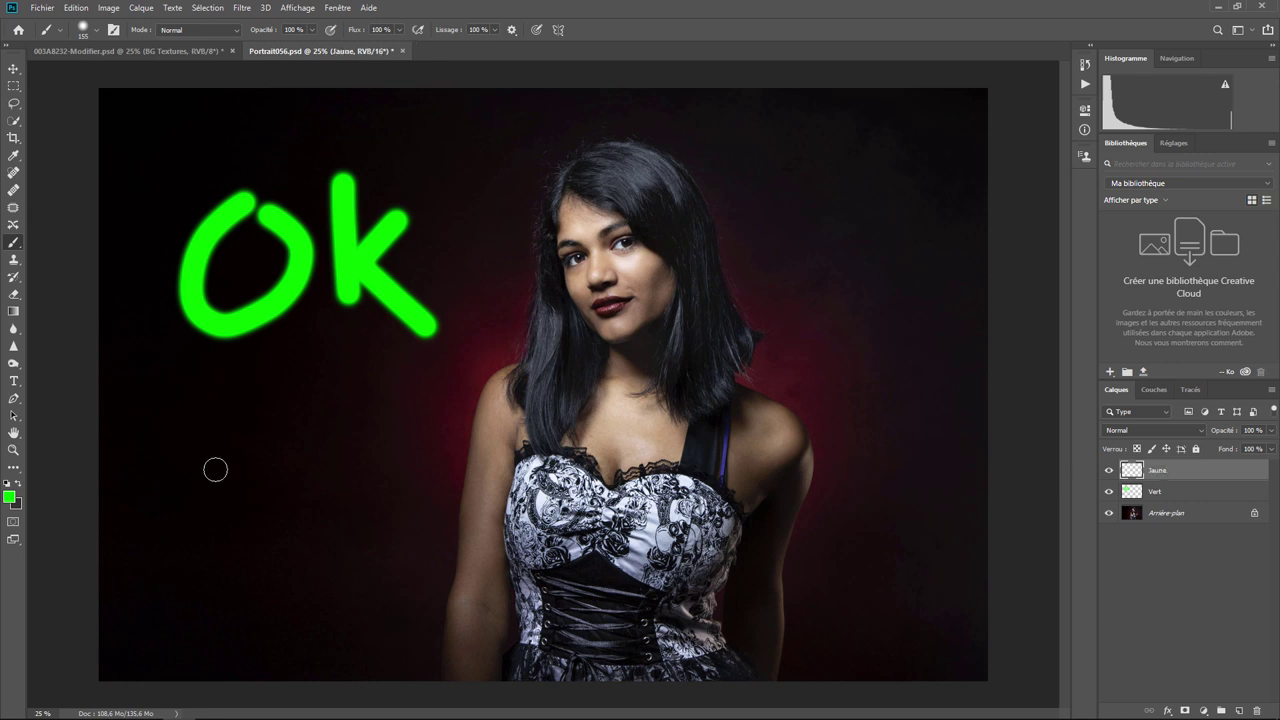
Set the foreground colour to yellow and paint a diagonal line under the Ok
left_click(11, 498)
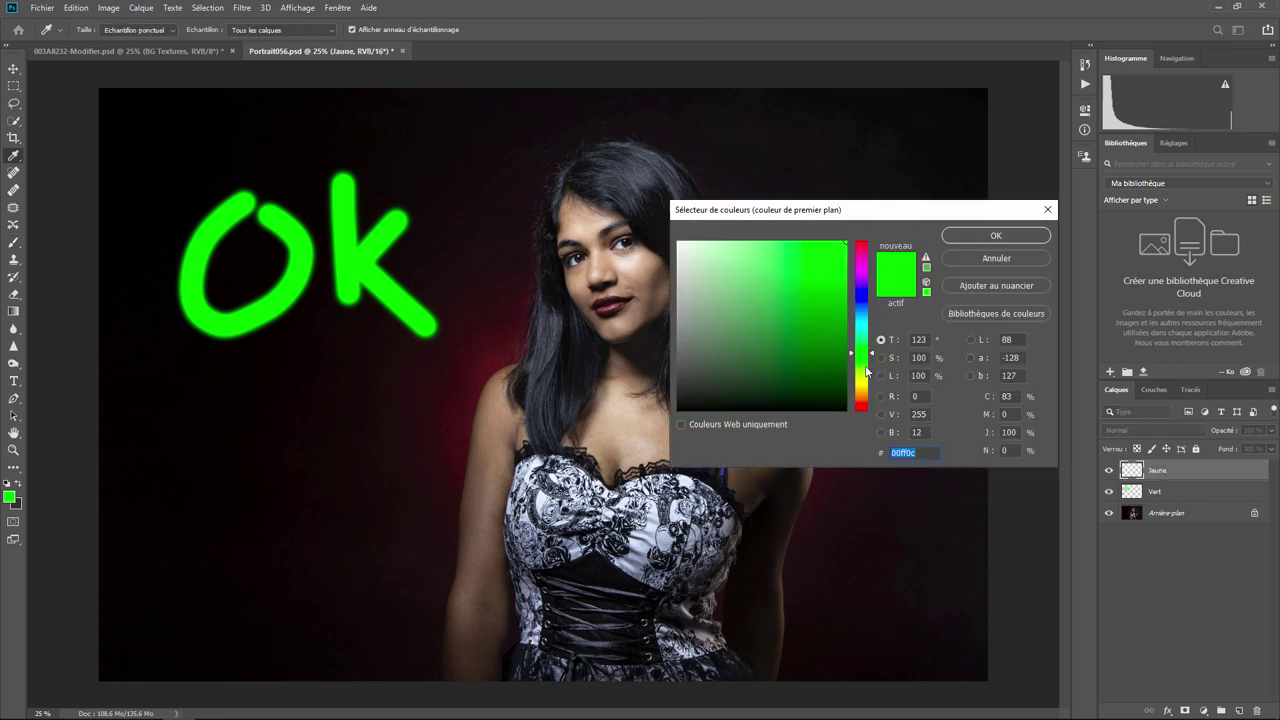
left_click(868, 380)
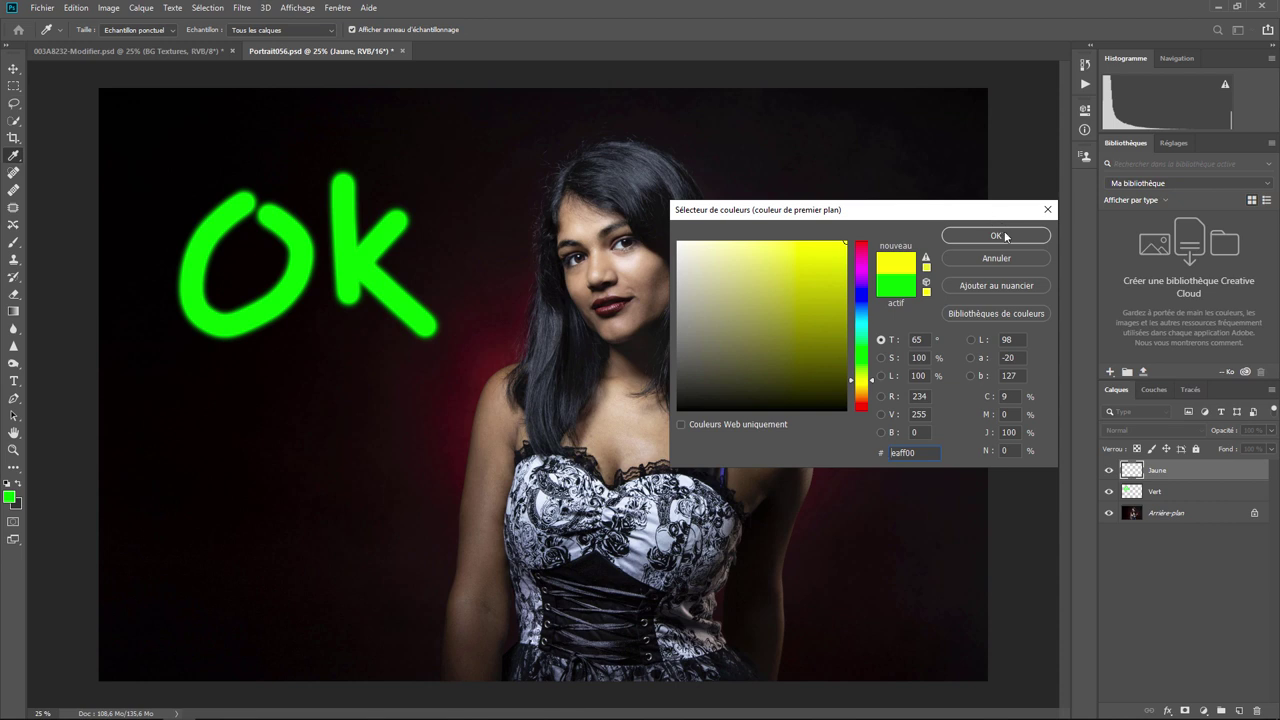
left_click(985, 236)
left_click_drag(162, 425, 505, 318)
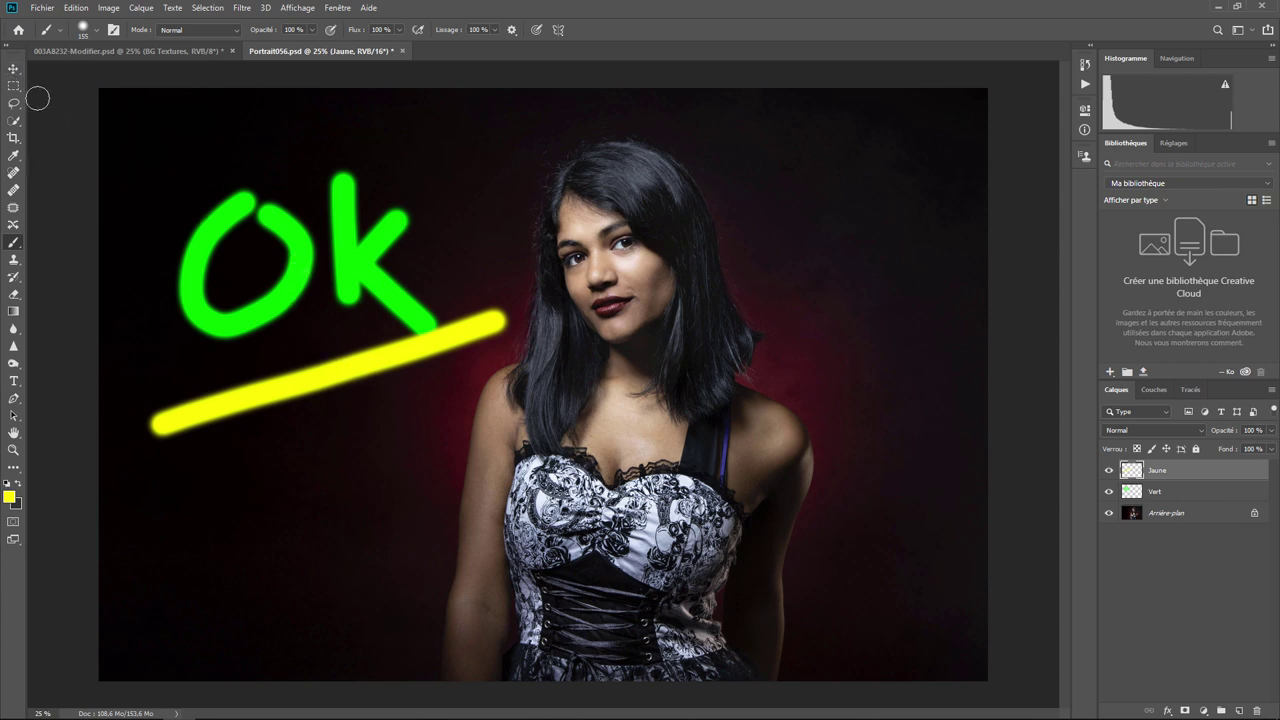
Move the yellow line and green Ok into place, and stack Vert above Jaune
left_click(13, 67)
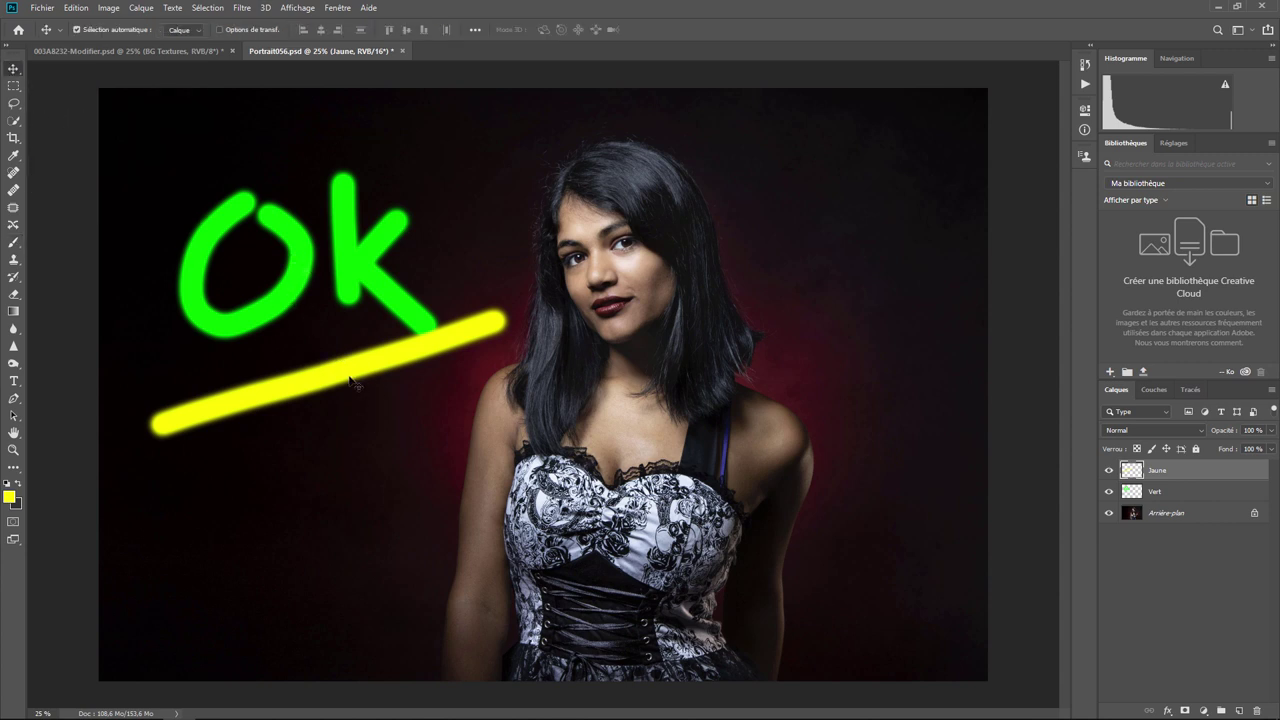
mouse_move(352, 386)
left_mouse_down()
mouse_move(358, 398)
mouse_move(368, 266)
left_mouse_up()
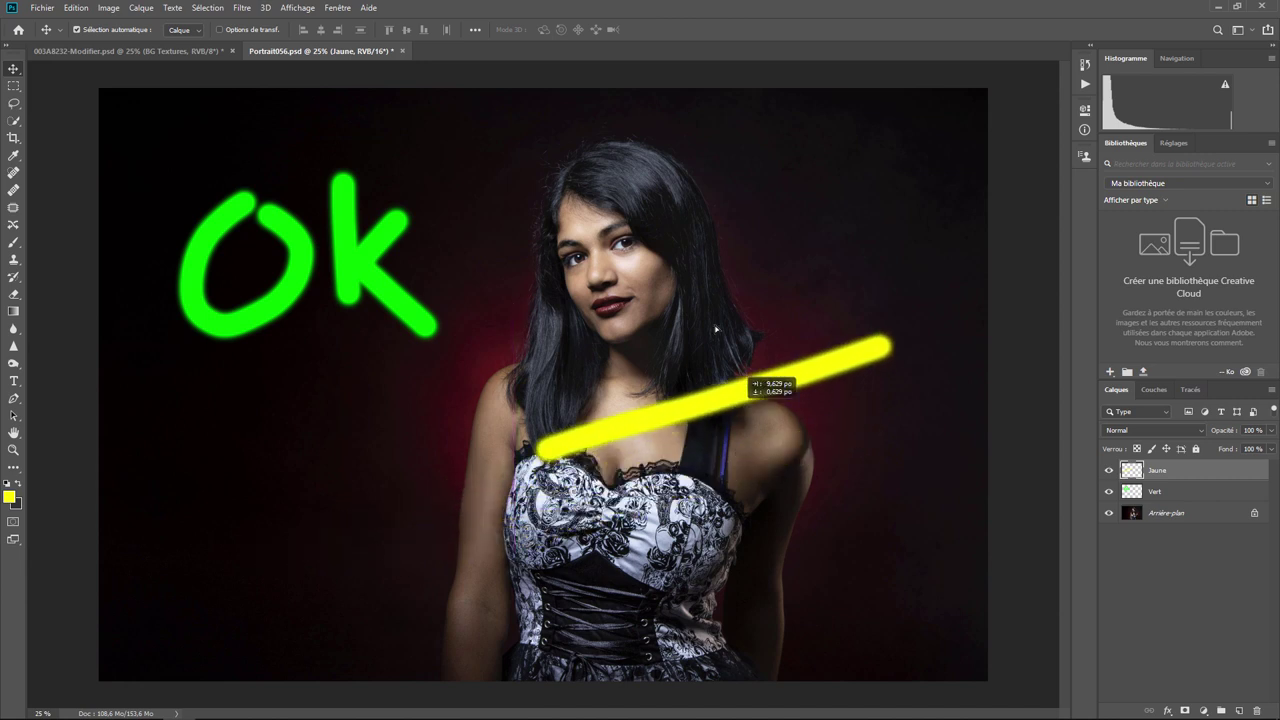
left_click_drag(368, 266, 368, 426)
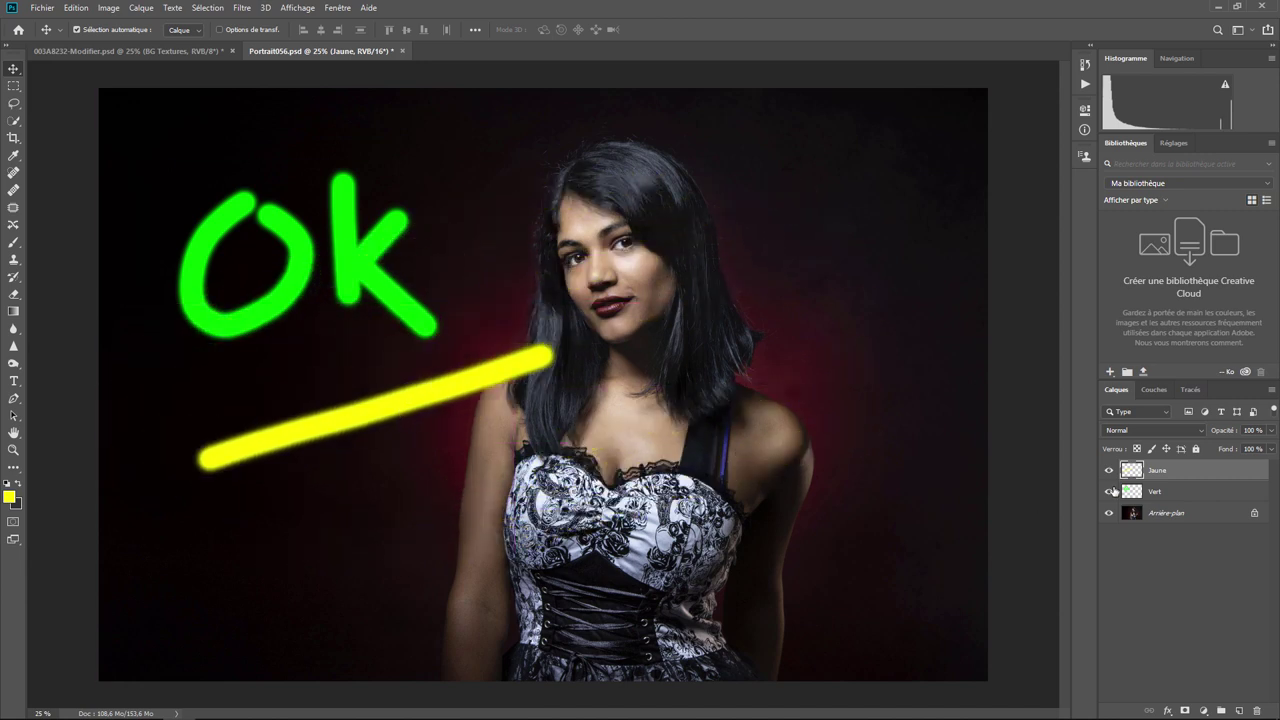
left_click(1193, 496)
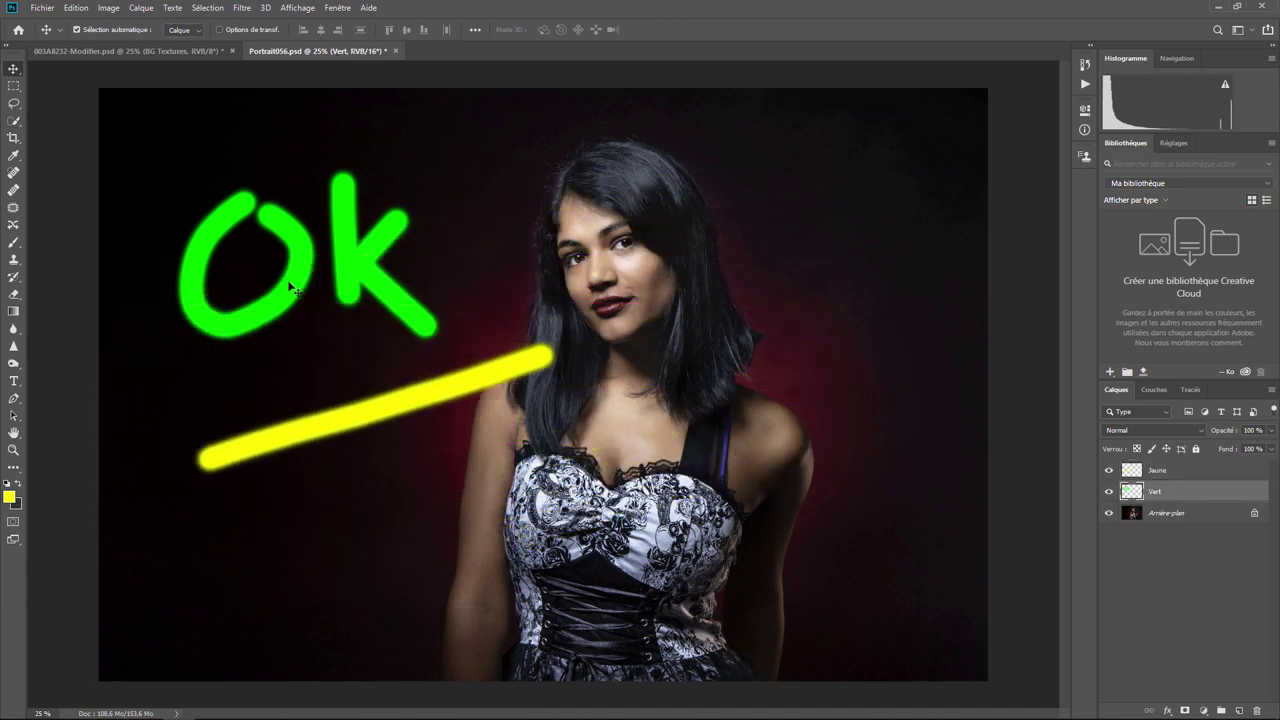
mouse_move(296, 287)
left_mouse_down()
mouse_move(443, 315)
mouse_move(350, 205)
mouse_move(395, 210)
mouse_move(330, 370)
mouse_move(343, 438)
left_mouse_up()
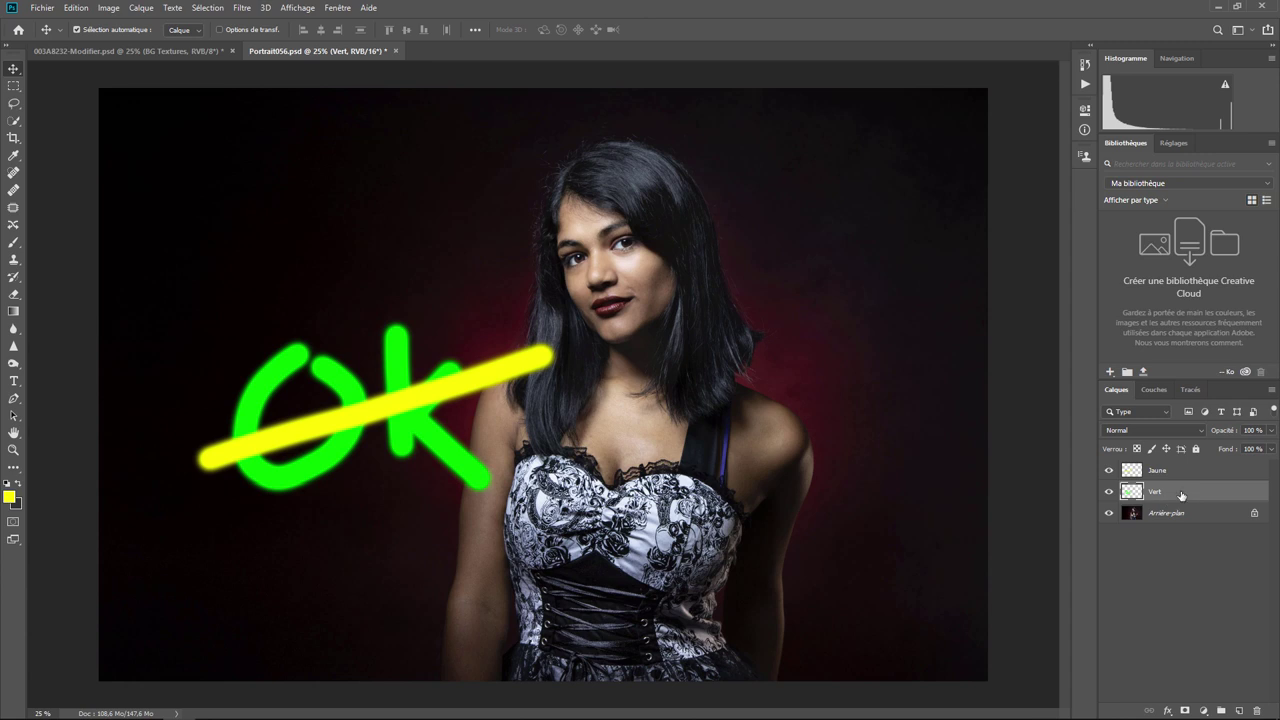
left_click_drag(1181, 496, 1181, 468)
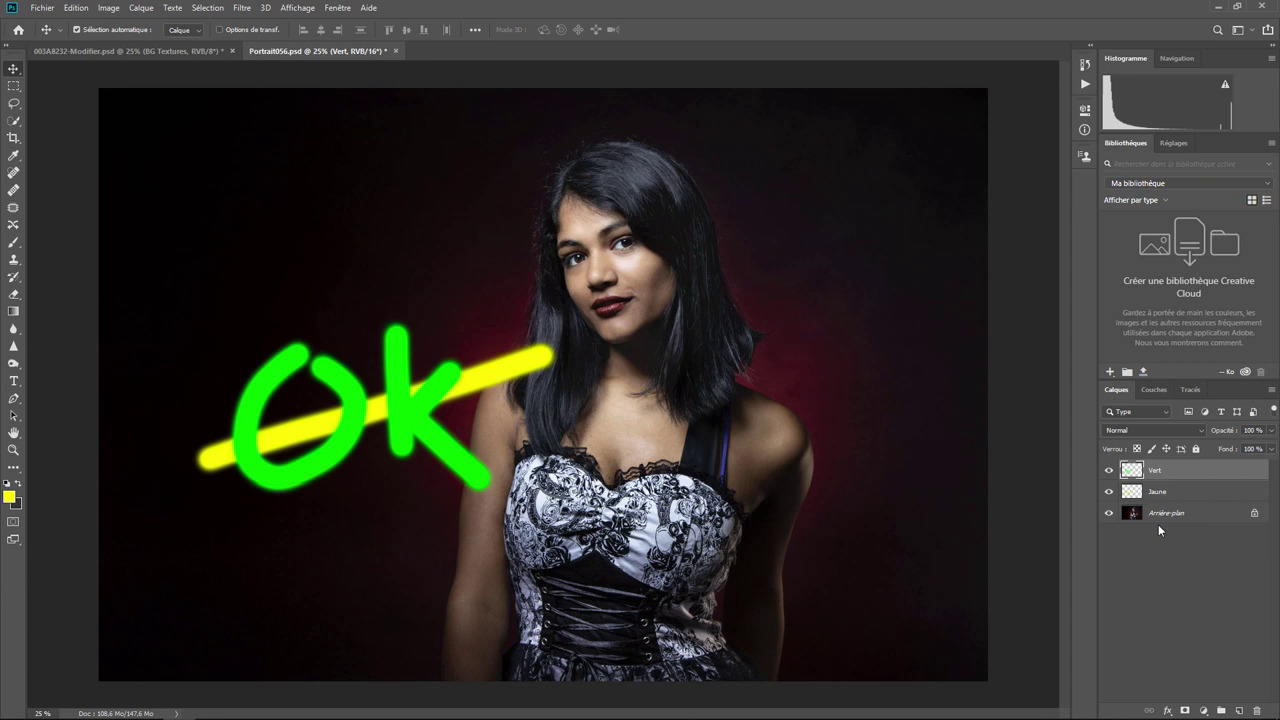
Apply an Outer Glow (Lueur externe) effect to the Vert layer through its blending options
right_click(1157, 474)
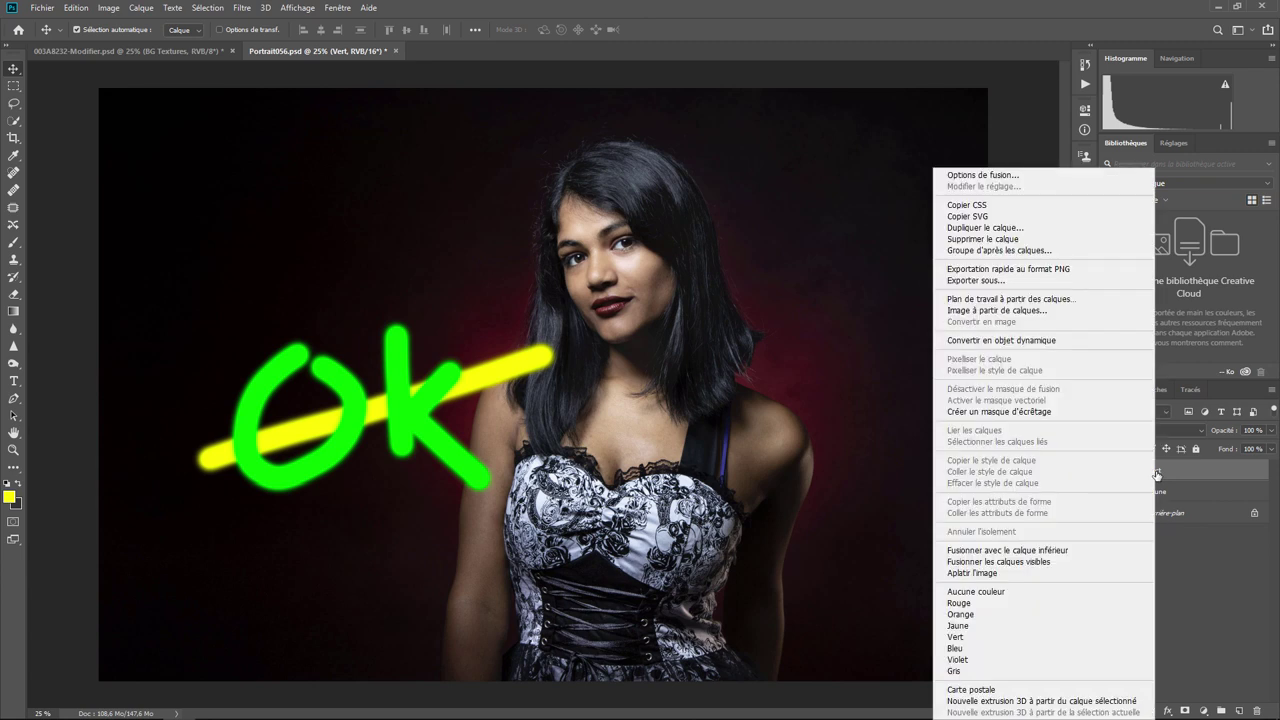
left_click(1015, 180)
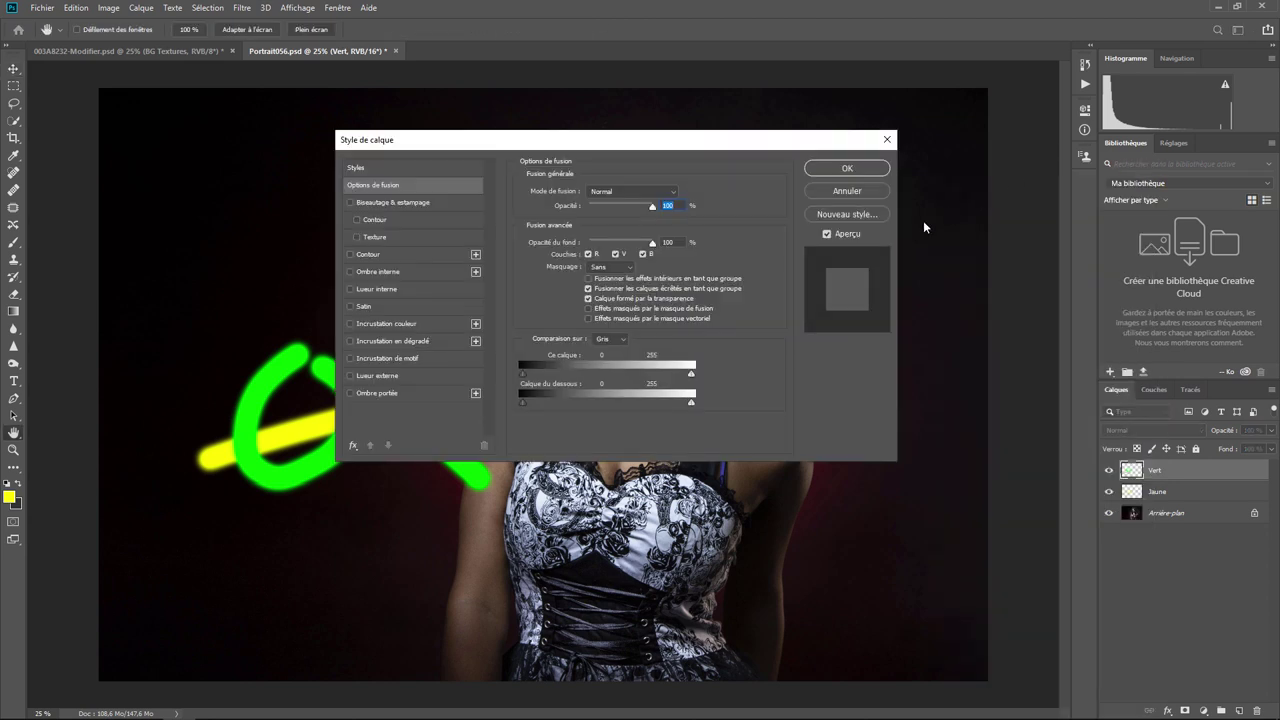
left_click(350, 376)
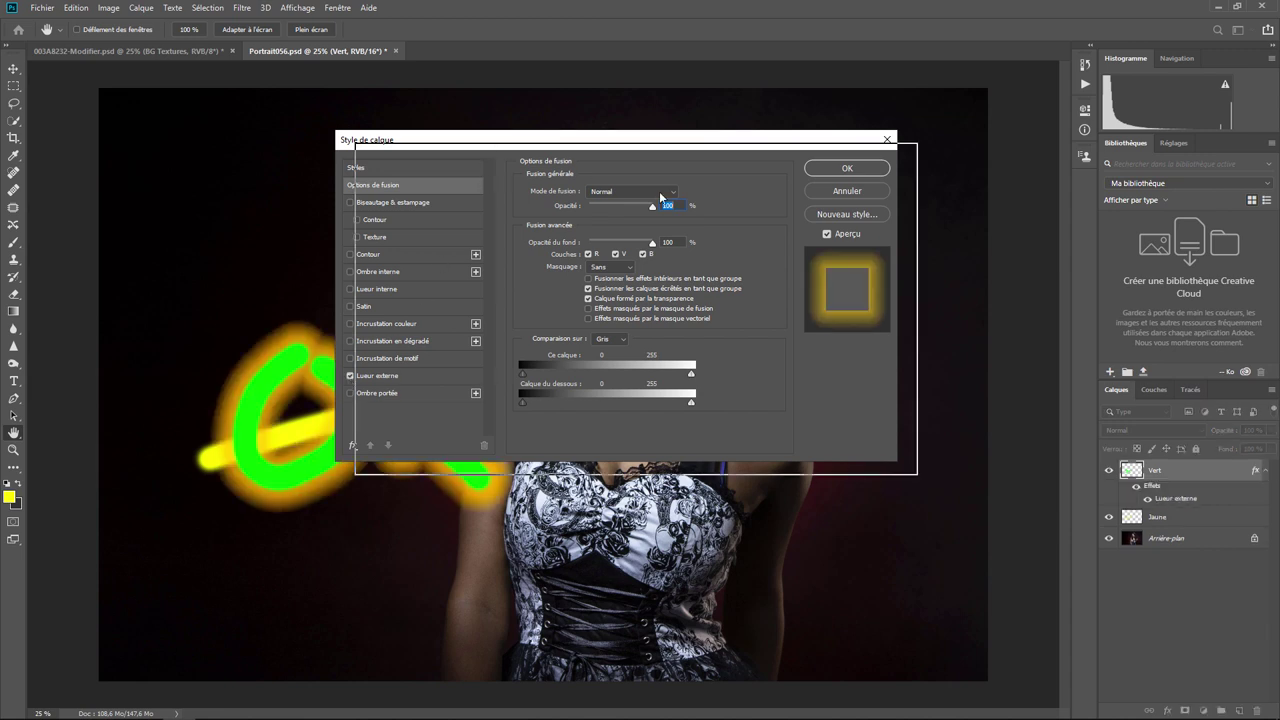
left_click_drag(474, 140, 726, 208)
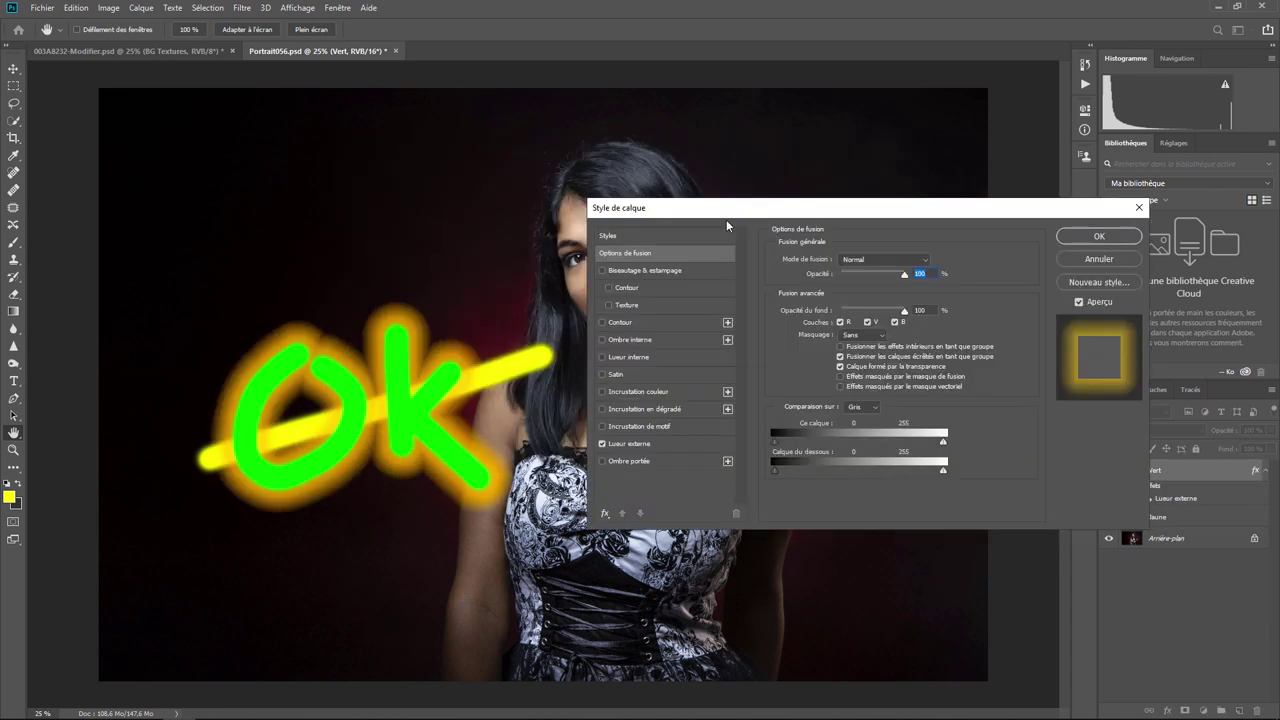
left_click(1094, 236)
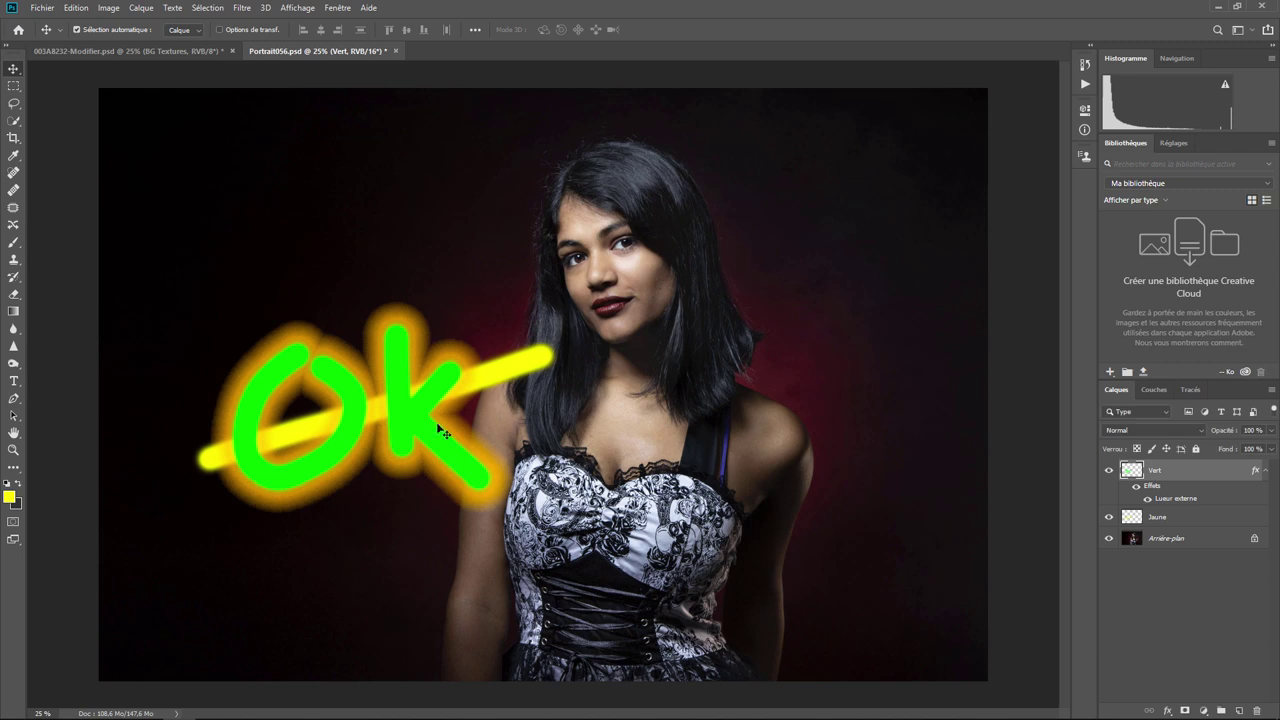
left_click(1272, 430)
mouse_move(1270, 447)
left_mouse_down()
mouse_move(1203, 444)
mouse_move(1278, 450)
left_mouse_up()
left_click(1250, 430)
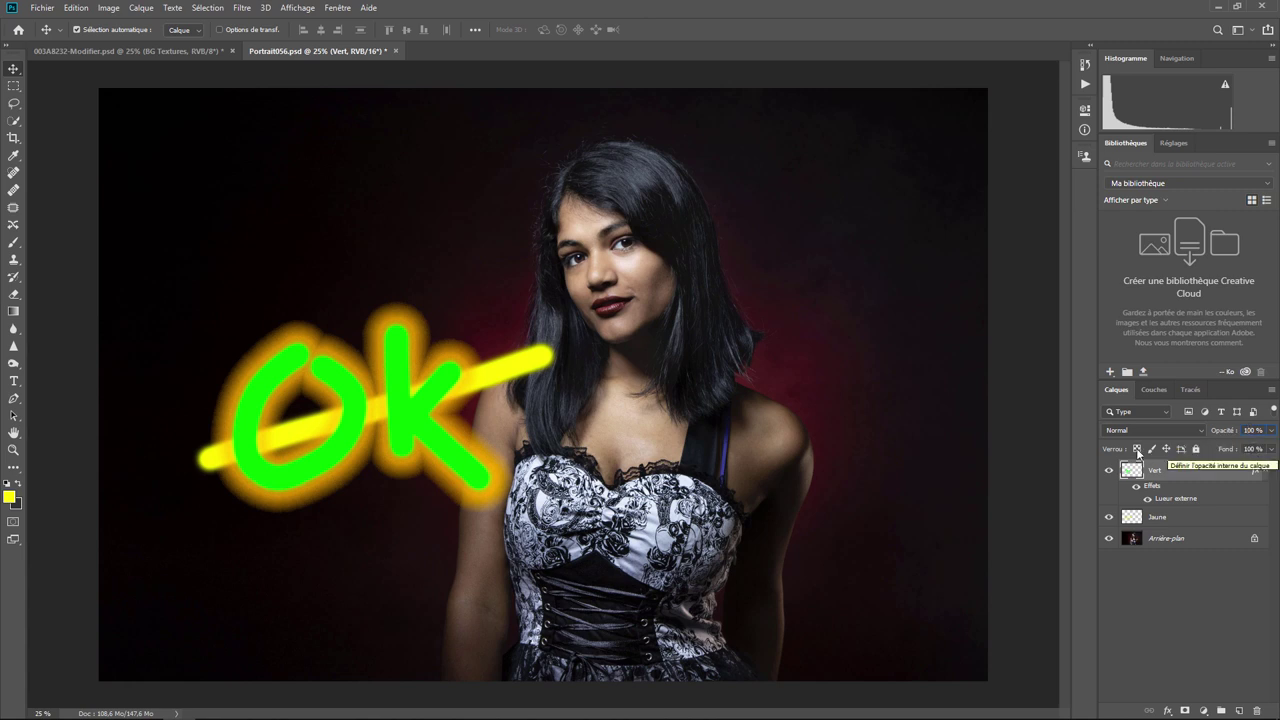
left_click(1108, 470)
left_click(1181, 520)
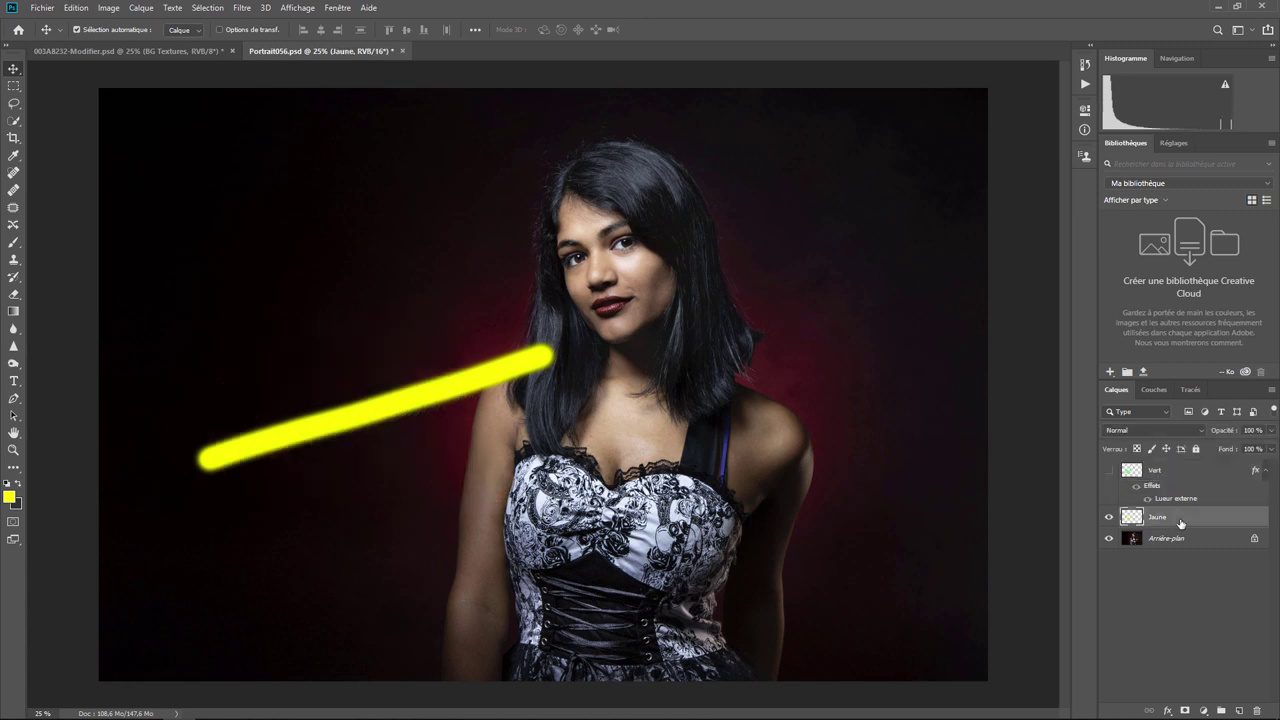
left_click(1273, 432)
mouse_move(1272, 448)
left_mouse_down()
mouse_move(1226, 450)
mouse_move(1272, 450)
left_mouse_up()
left_click(1271, 449)
left_click_drag(1270, 467, 1222, 470)
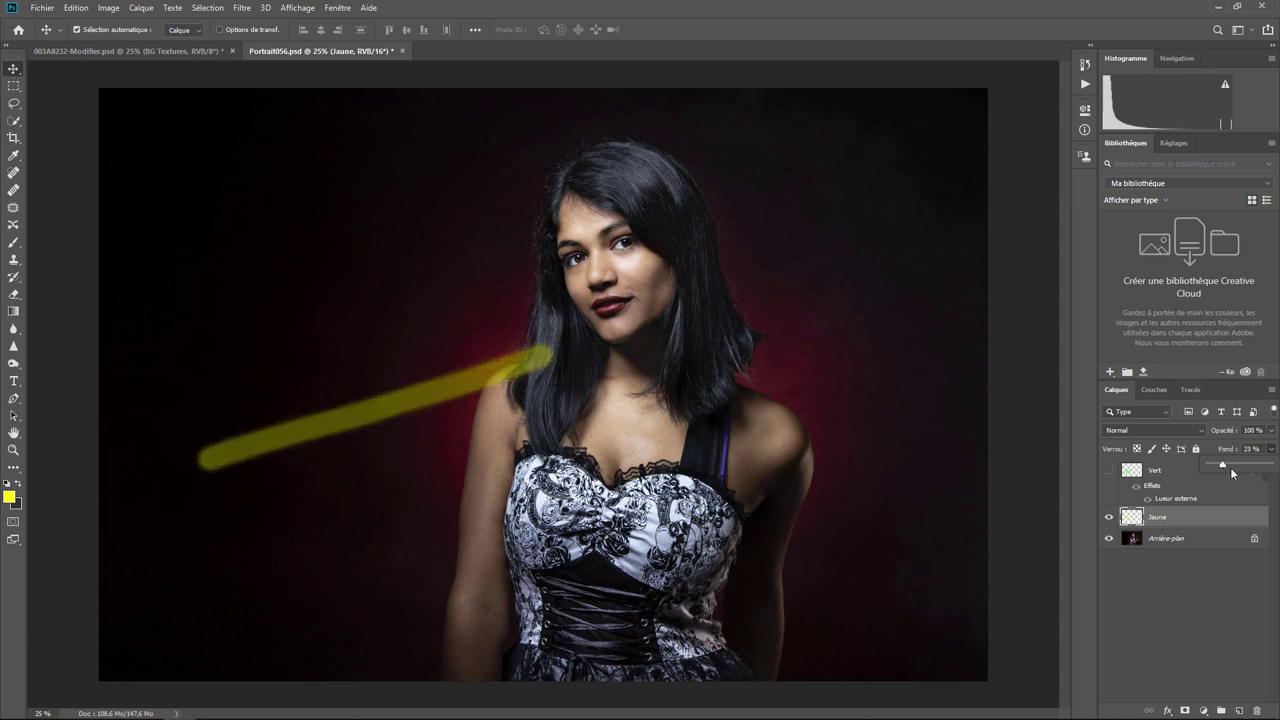
left_click_drag(1222, 466, 1270, 467)
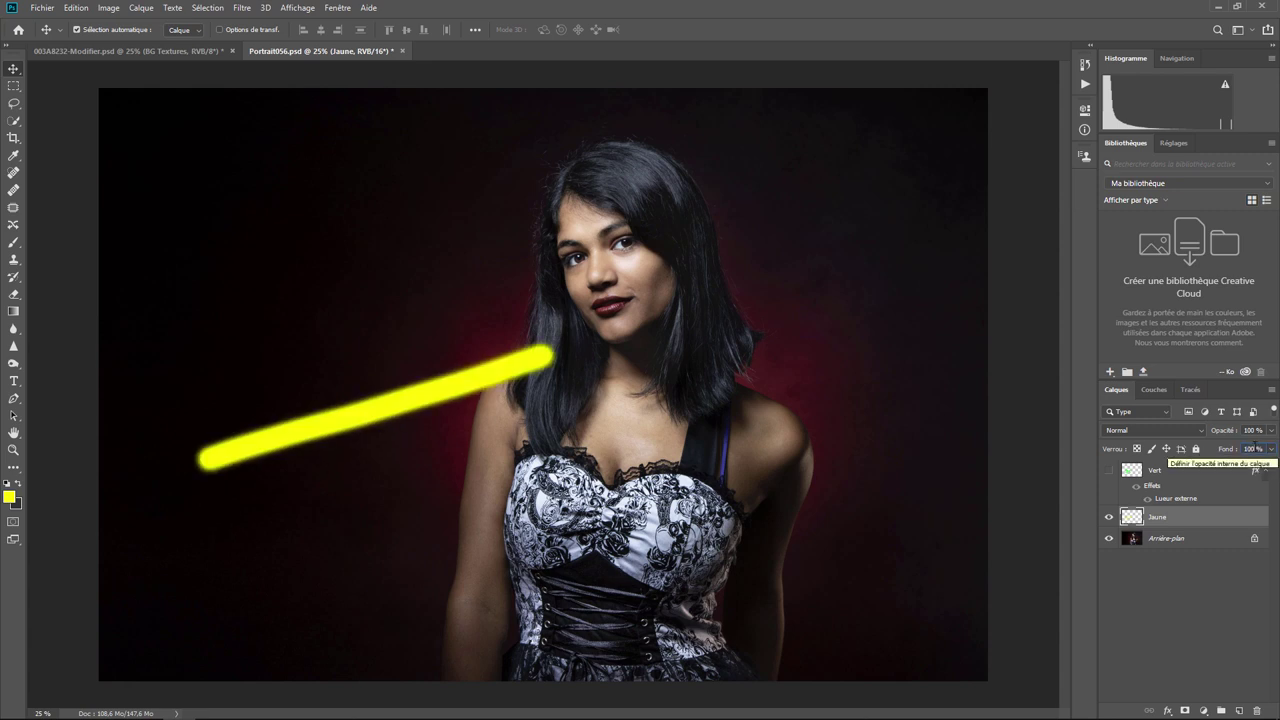
left_click(1108, 470)
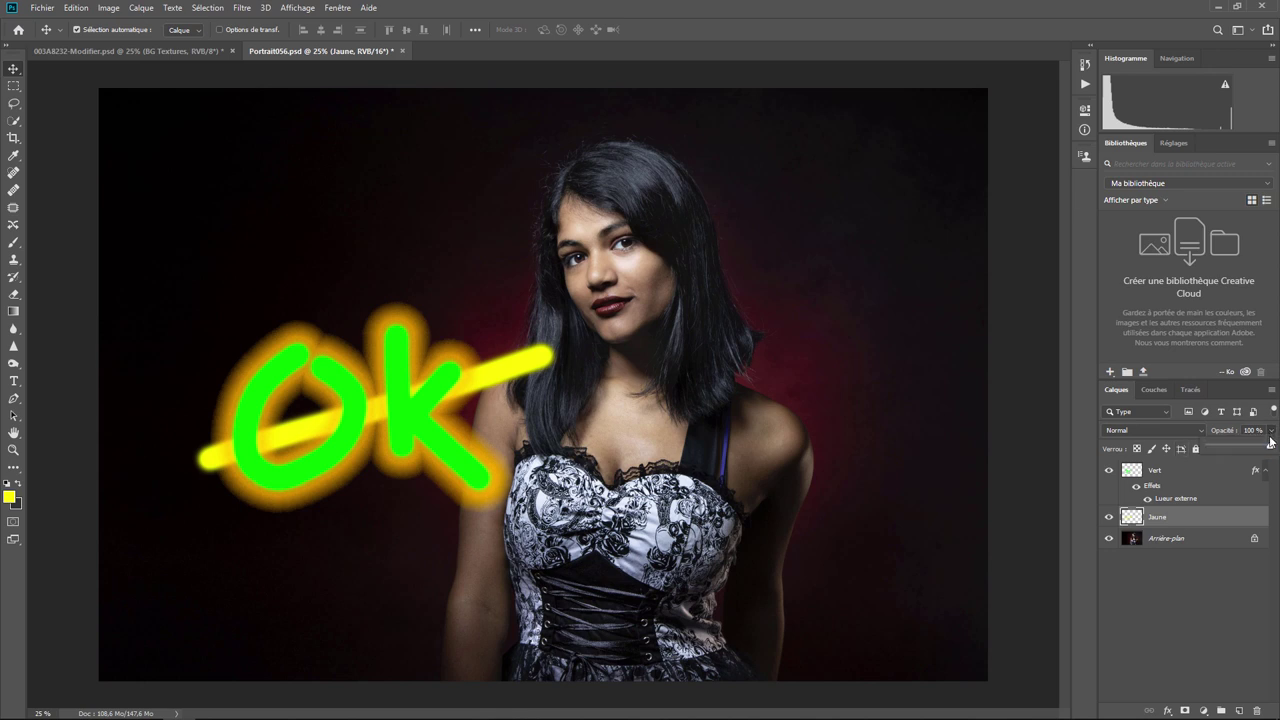
left_click(1208, 479)
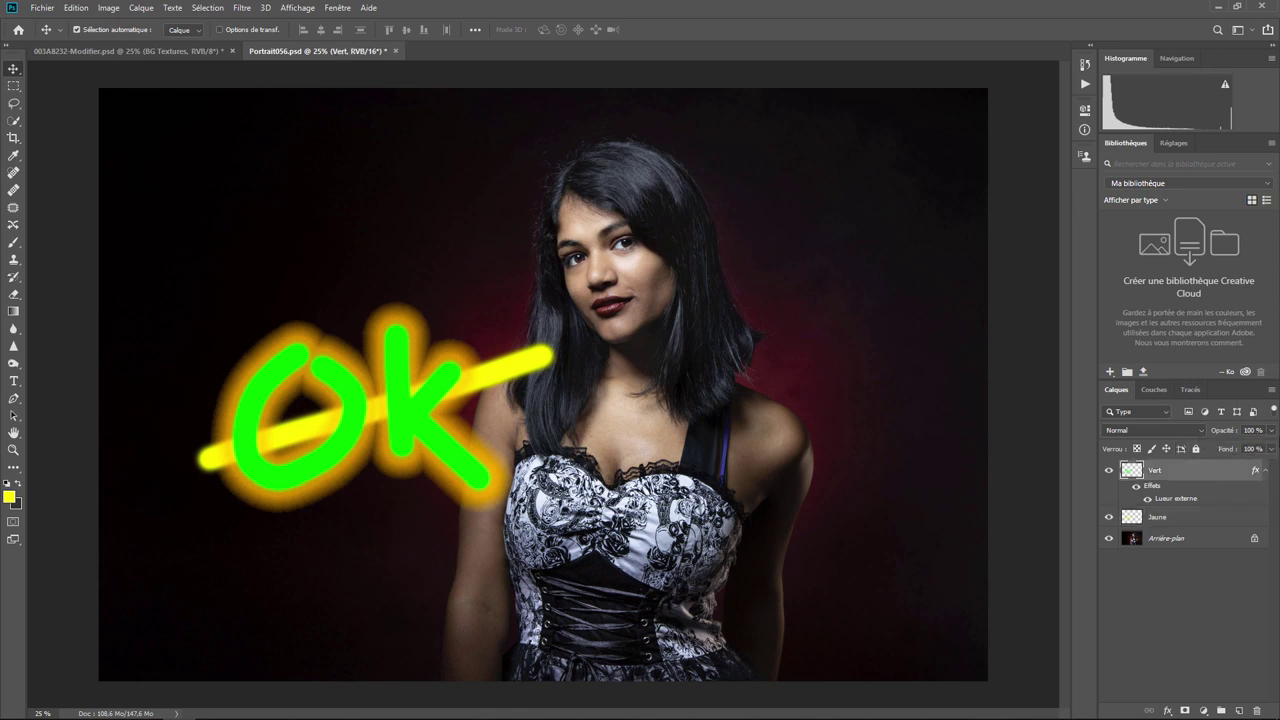
left_click(1271, 448)
mouse_move(1270, 447)
left_mouse_down()
mouse_move(1214, 445)
mouse_move(1275, 443)
left_mouse_up()
left_click(1272, 449)
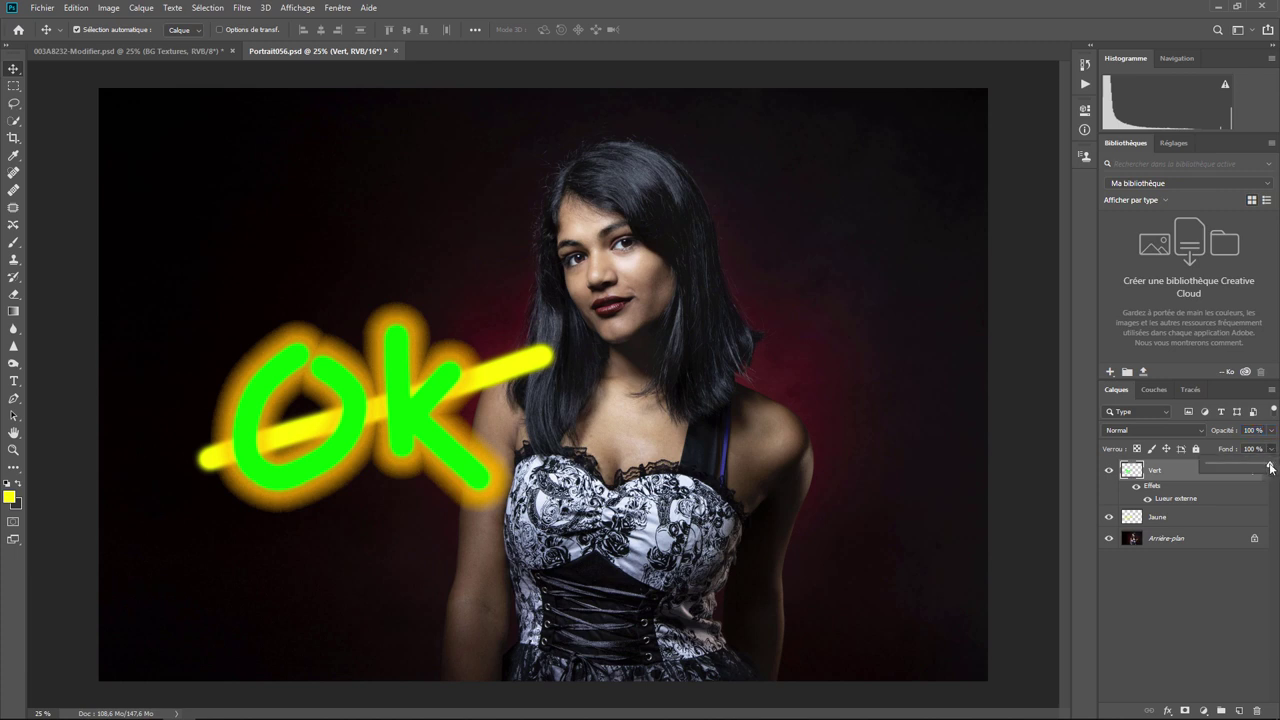
left_click_drag(1270, 468, 1269, 468)
left_click_drag(1270, 467, 1192, 462)
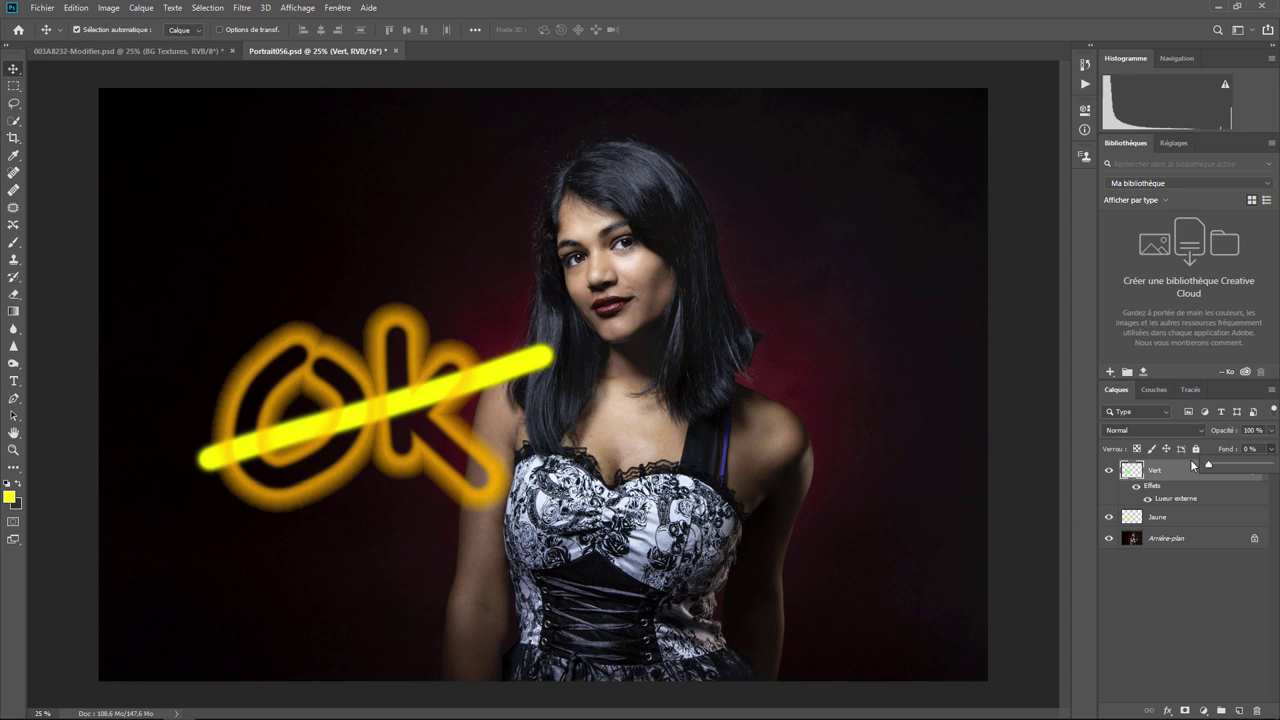
left_click_drag(1208, 464, 1270, 464)
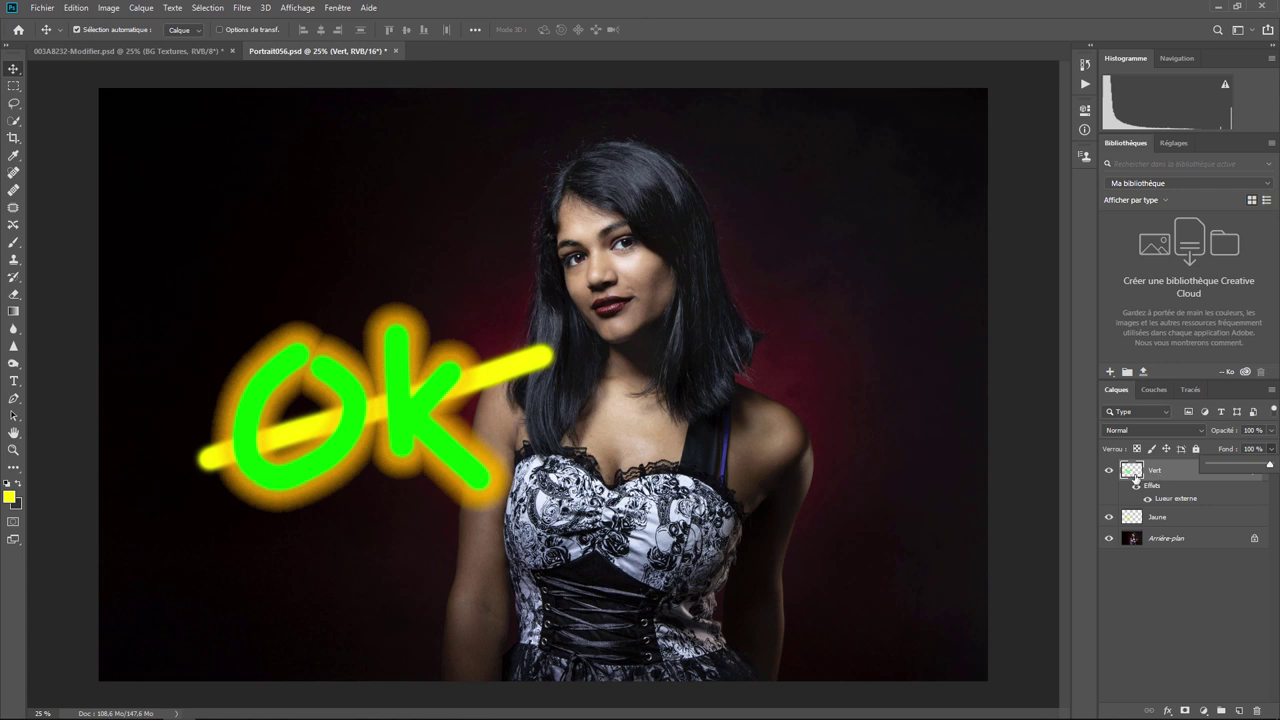
left_click(1140, 518)
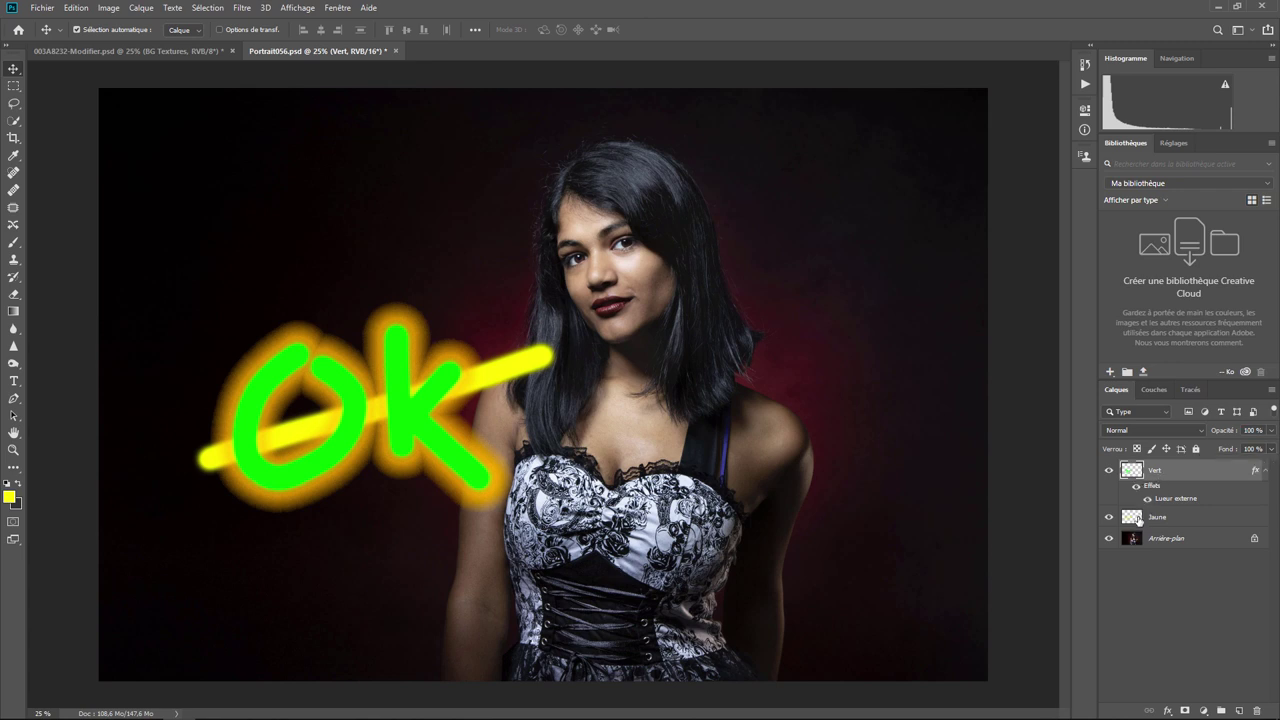
left_click(1133, 474)
Delete the Vert layer containing the green OK
right_click(1138, 474)
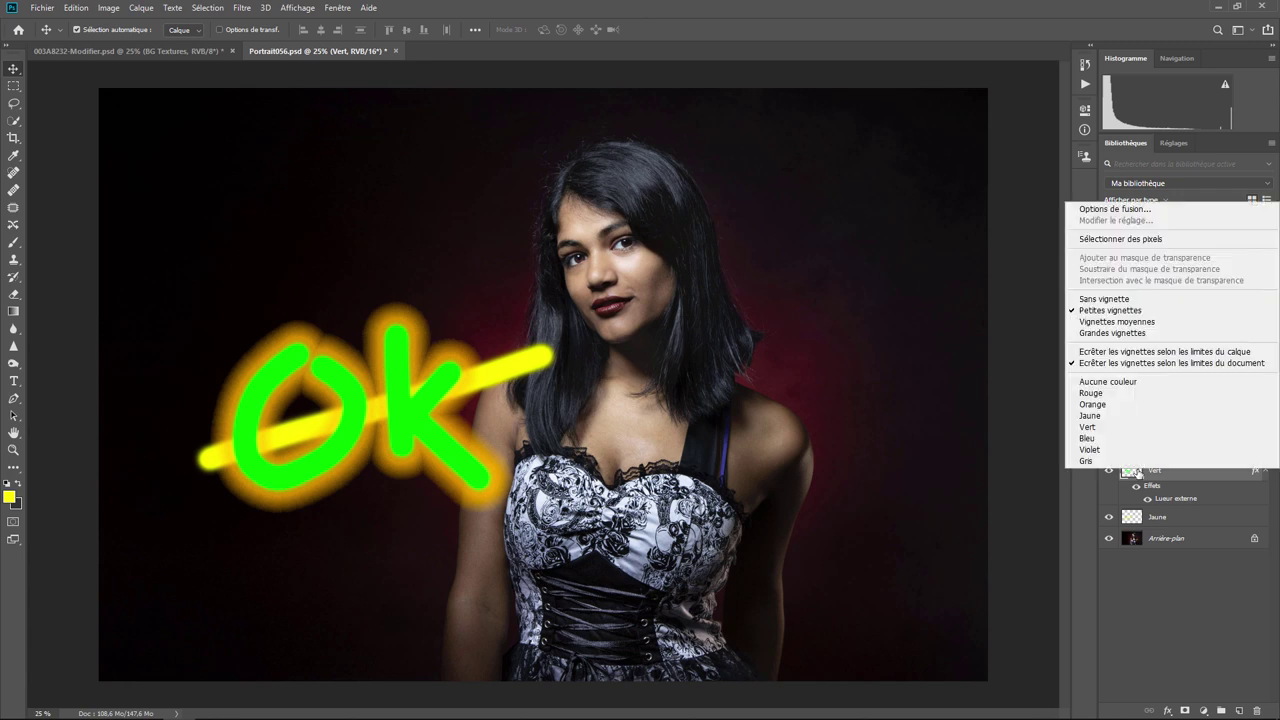
key("Escape")
right_click(1185, 474)
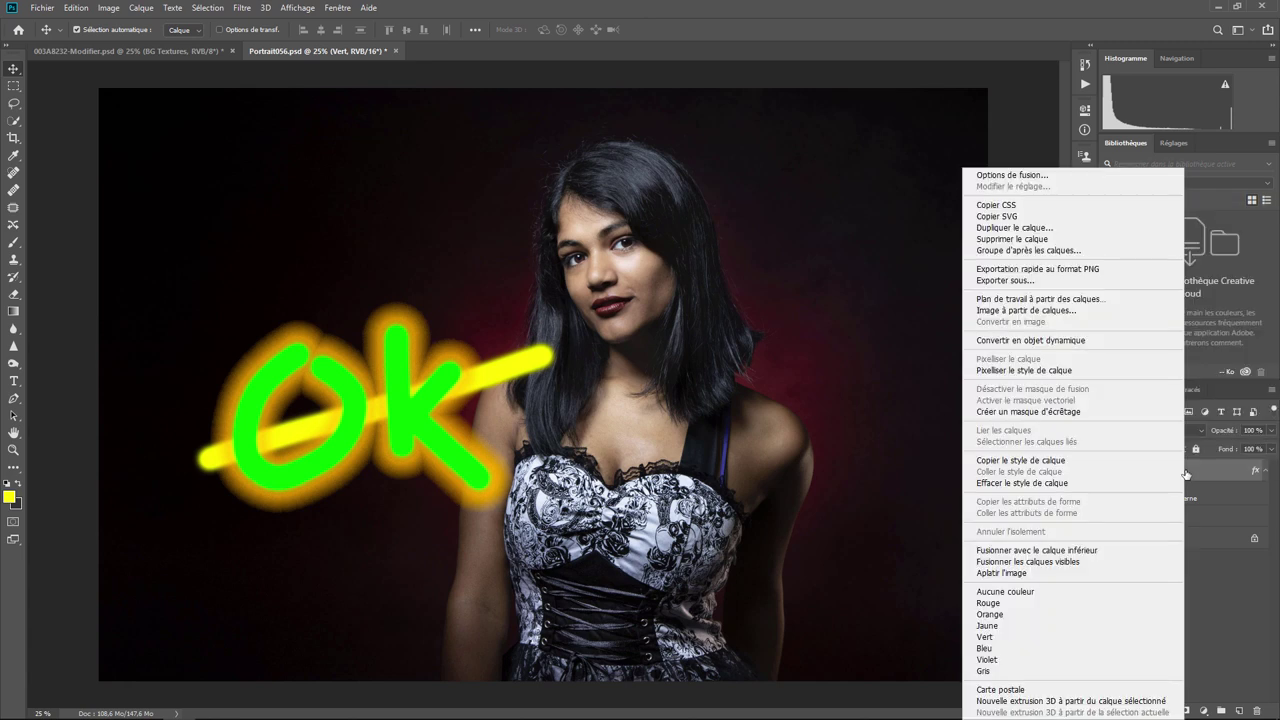
left_click(1046, 240)
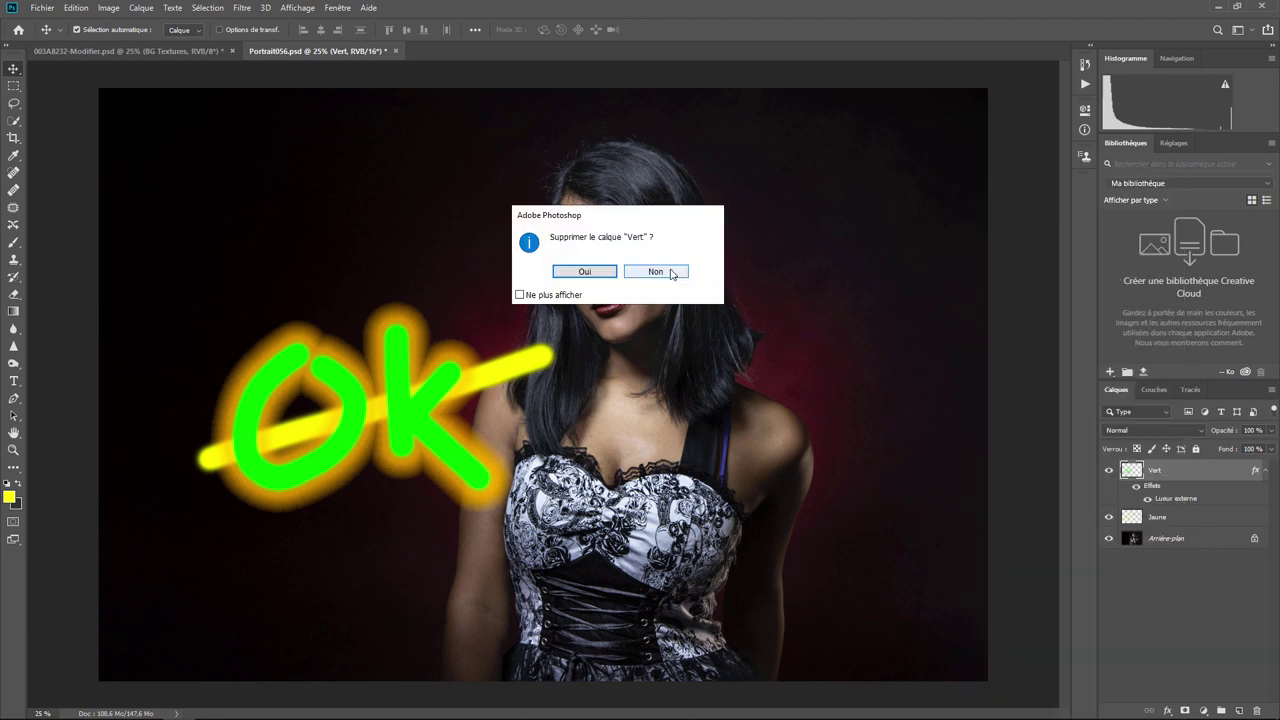
left_click(597, 277)
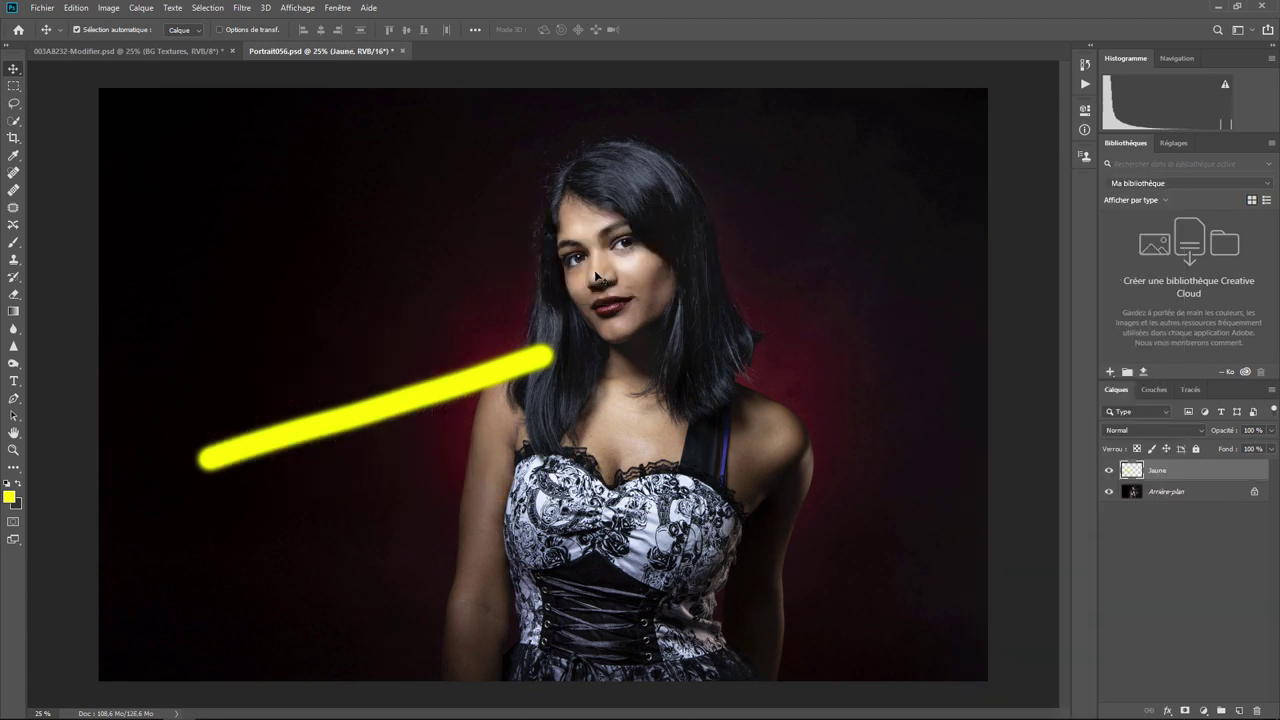
Duplicate the Jaune layer as 'Jaune copie'
right_click(1170, 472)
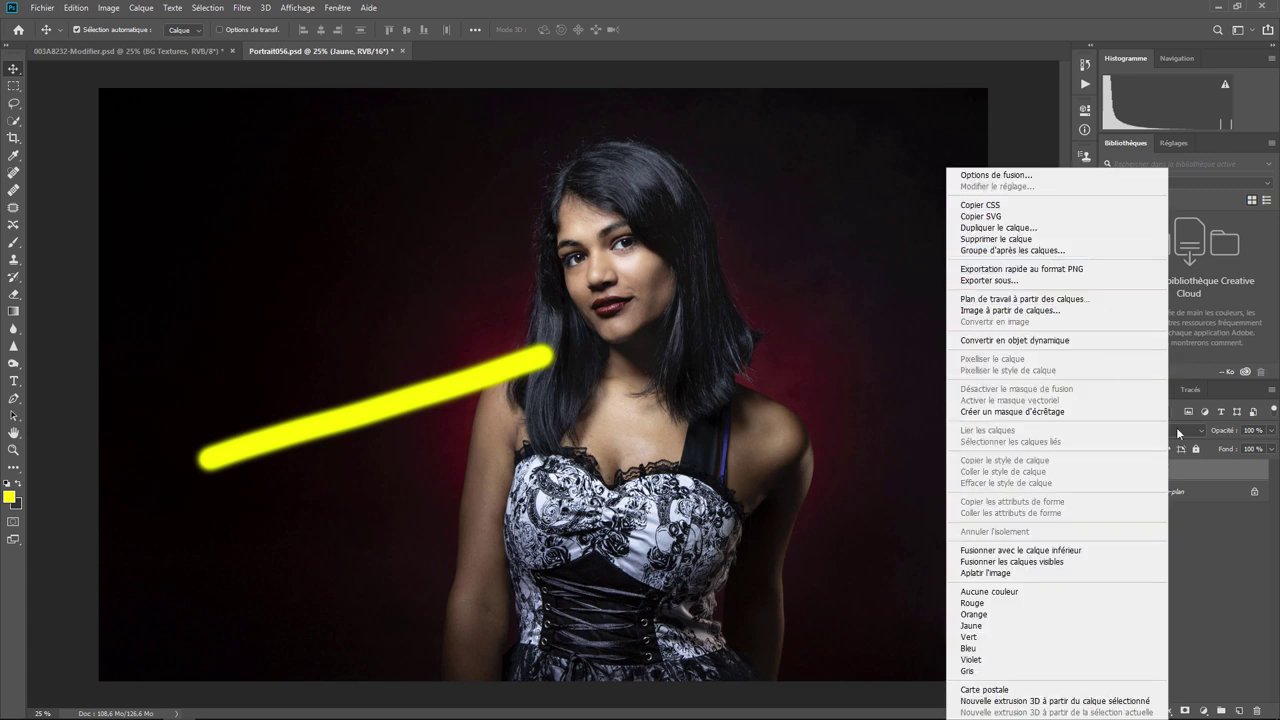
left_click(1225, 476)
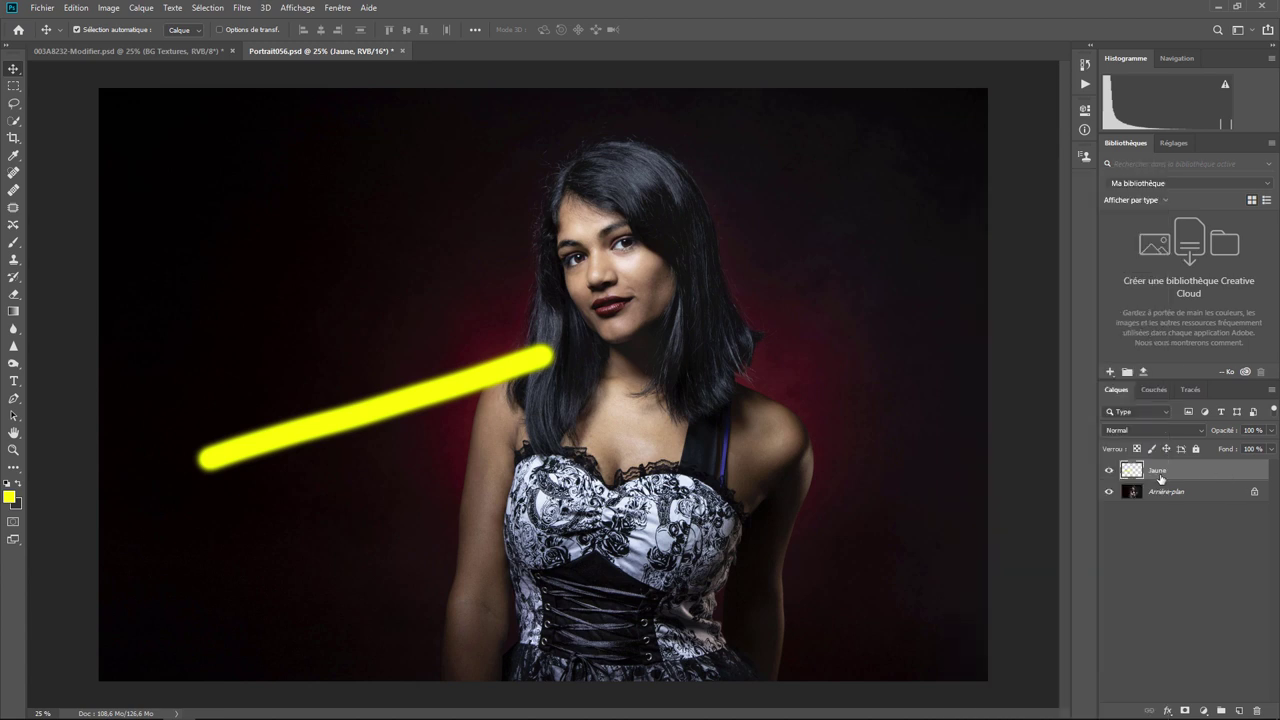
right_click(1168, 472)
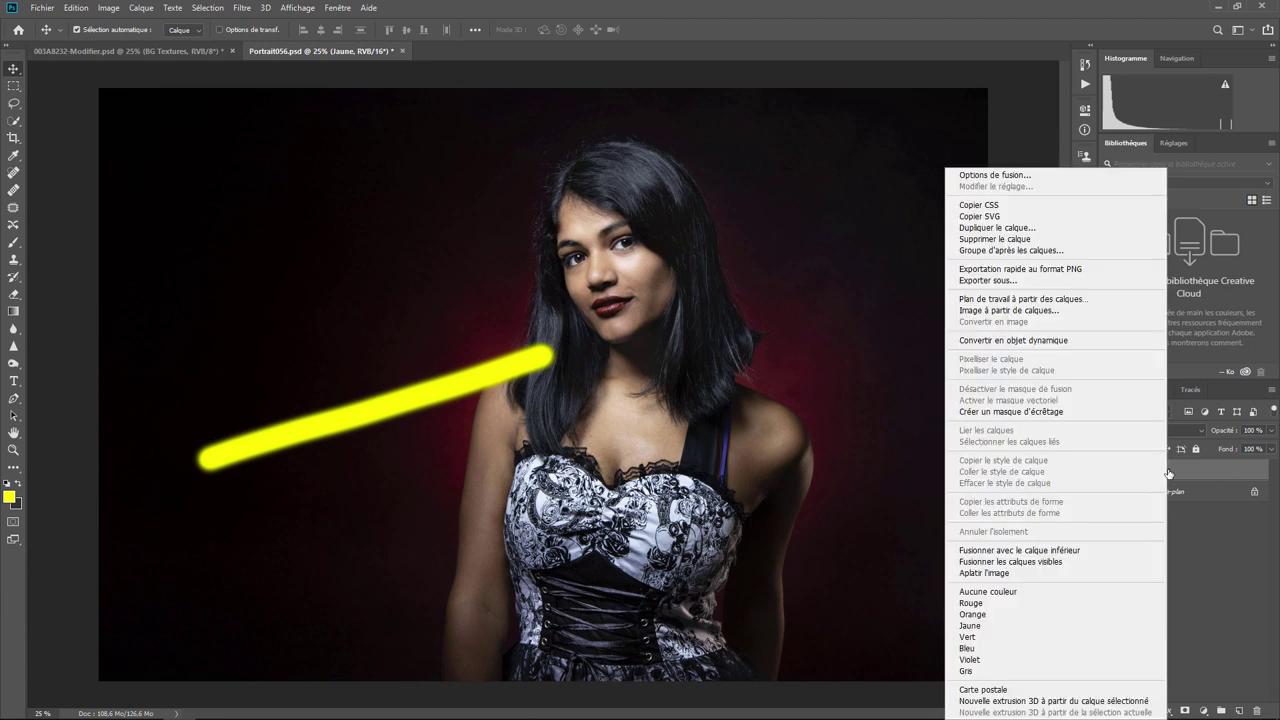
left_click(1036, 236)
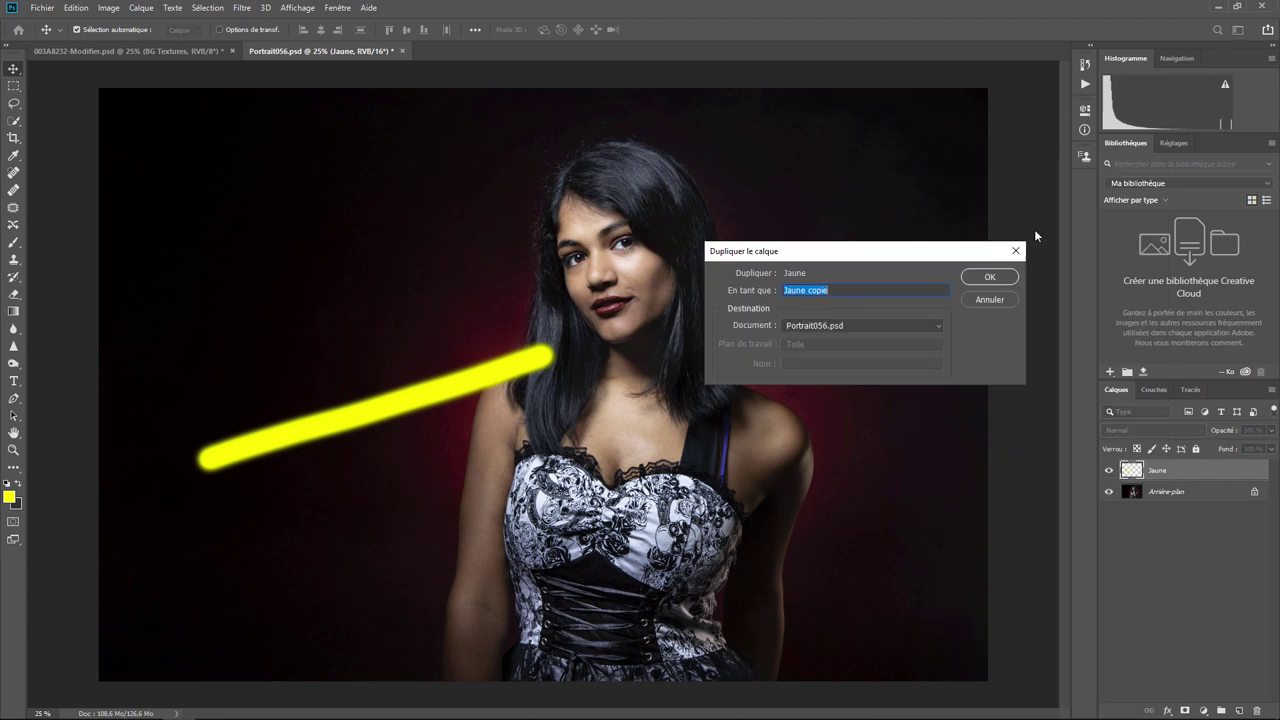
left_click(990, 277)
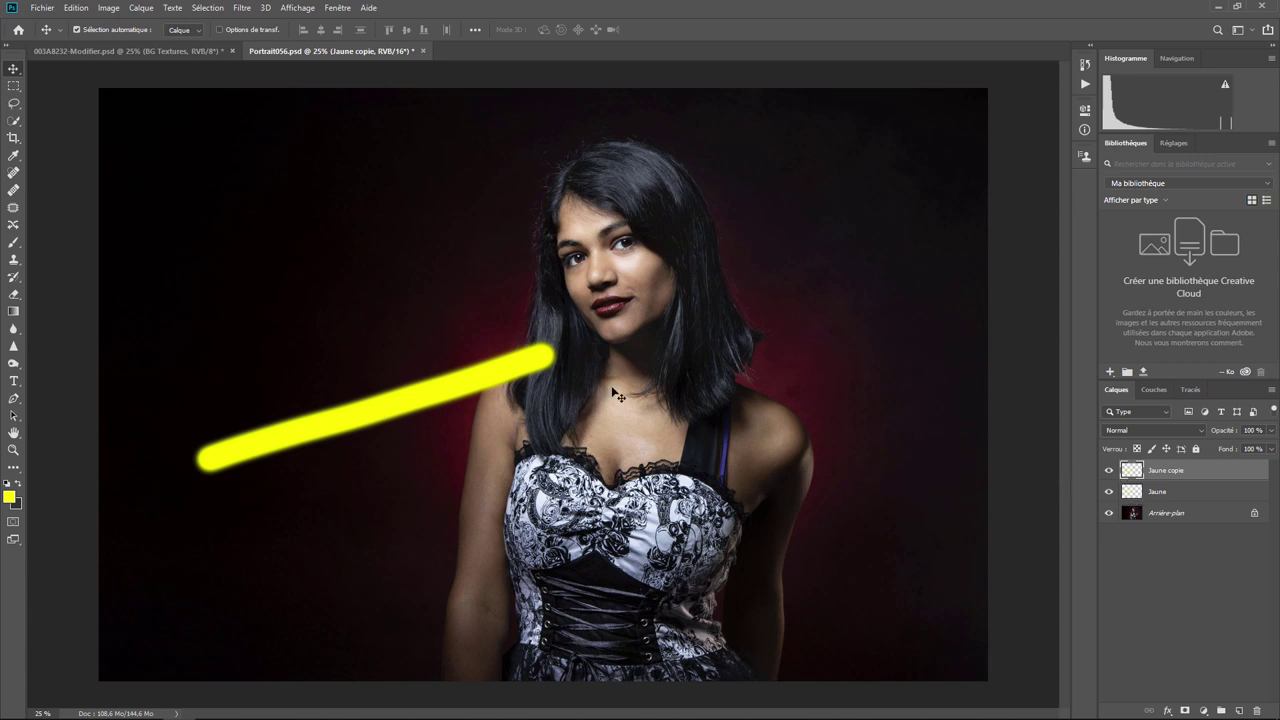
Shift the copied yellow stroke upward, compare its visibility, and show the Info readout
left_click_drag(403, 414, 387, 234)
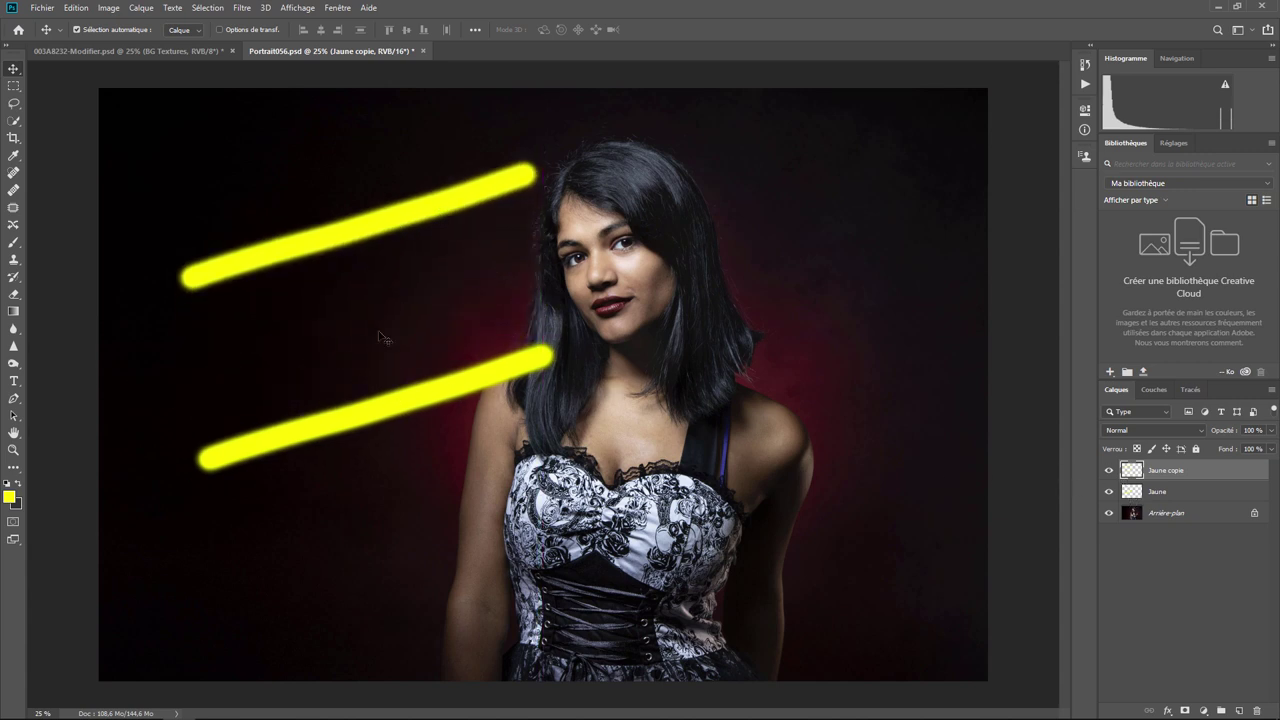
left_click(1109, 472)
left_click(1109, 472)
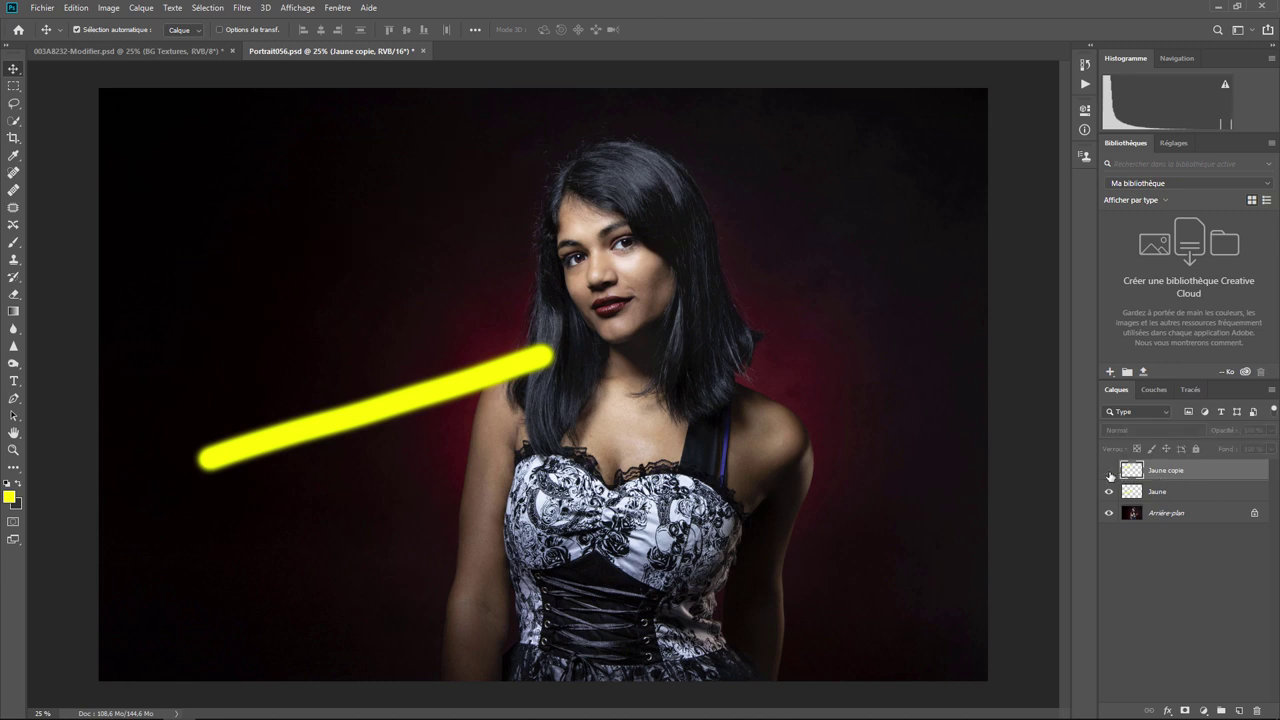
key("F8")
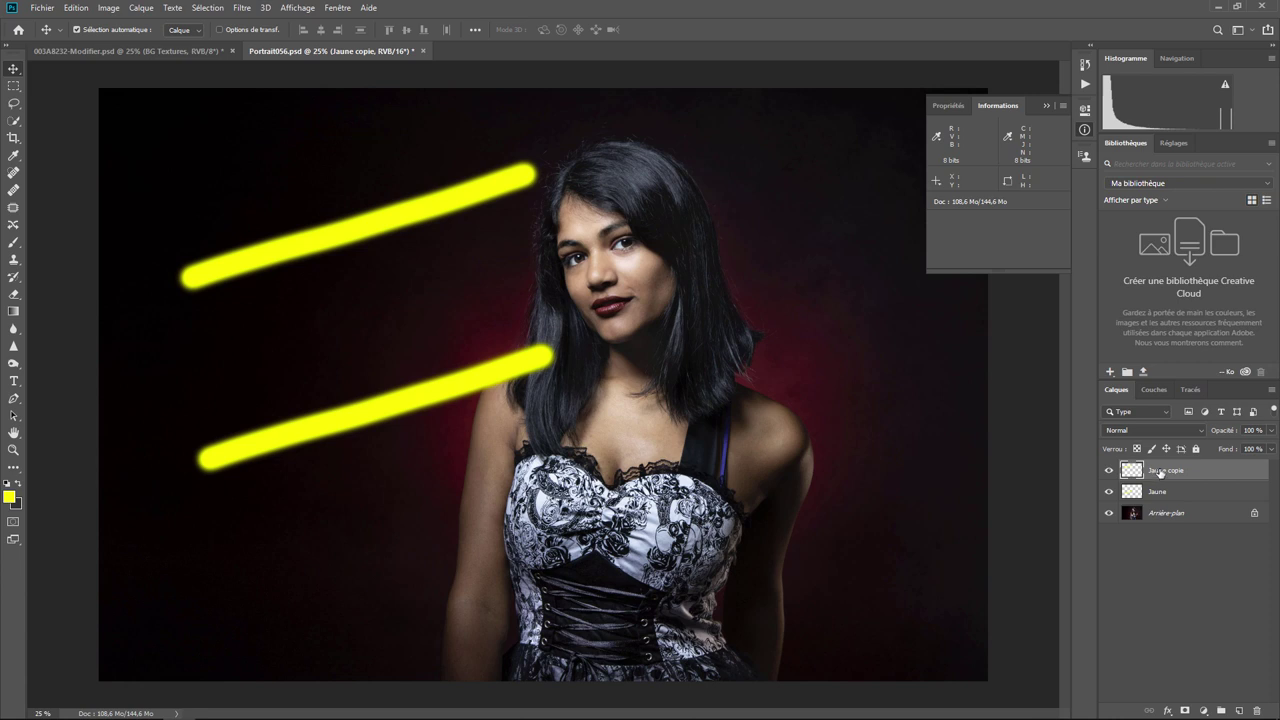
Fill the Jaune copie layer with the yellow foreground colour using Edition > Remplir
left_click(78, 8)
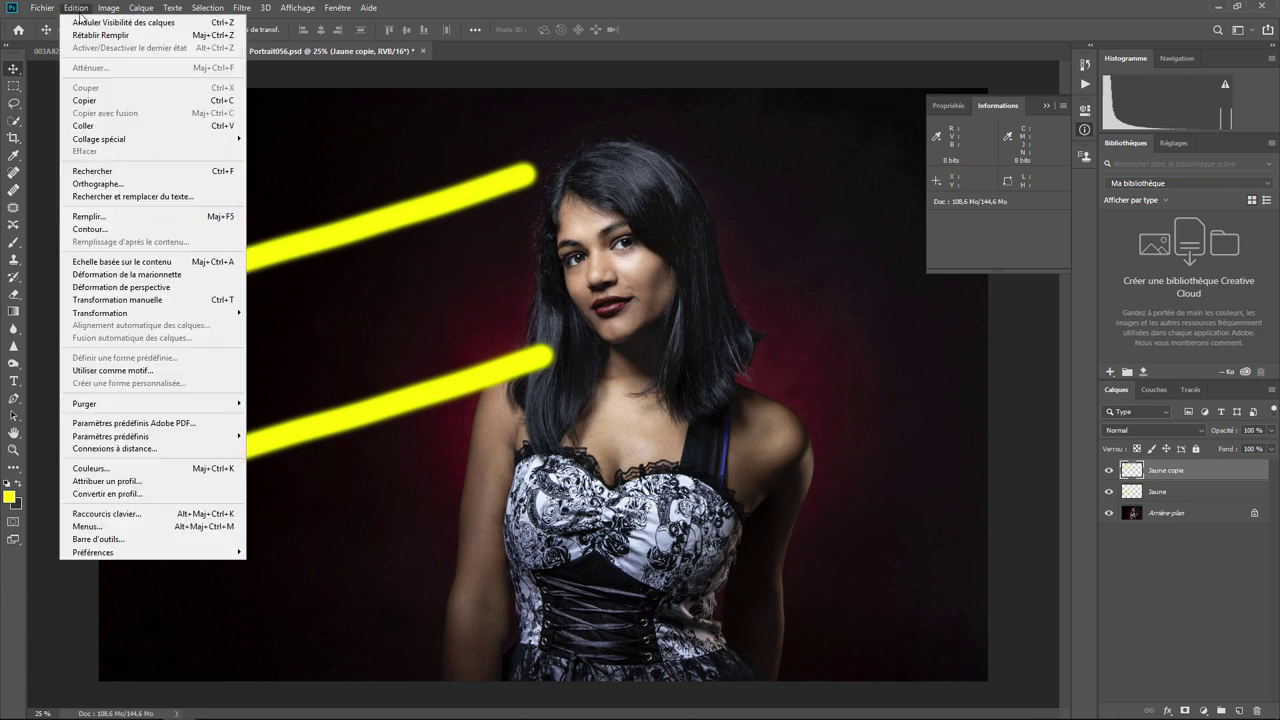
left_click(127, 220)
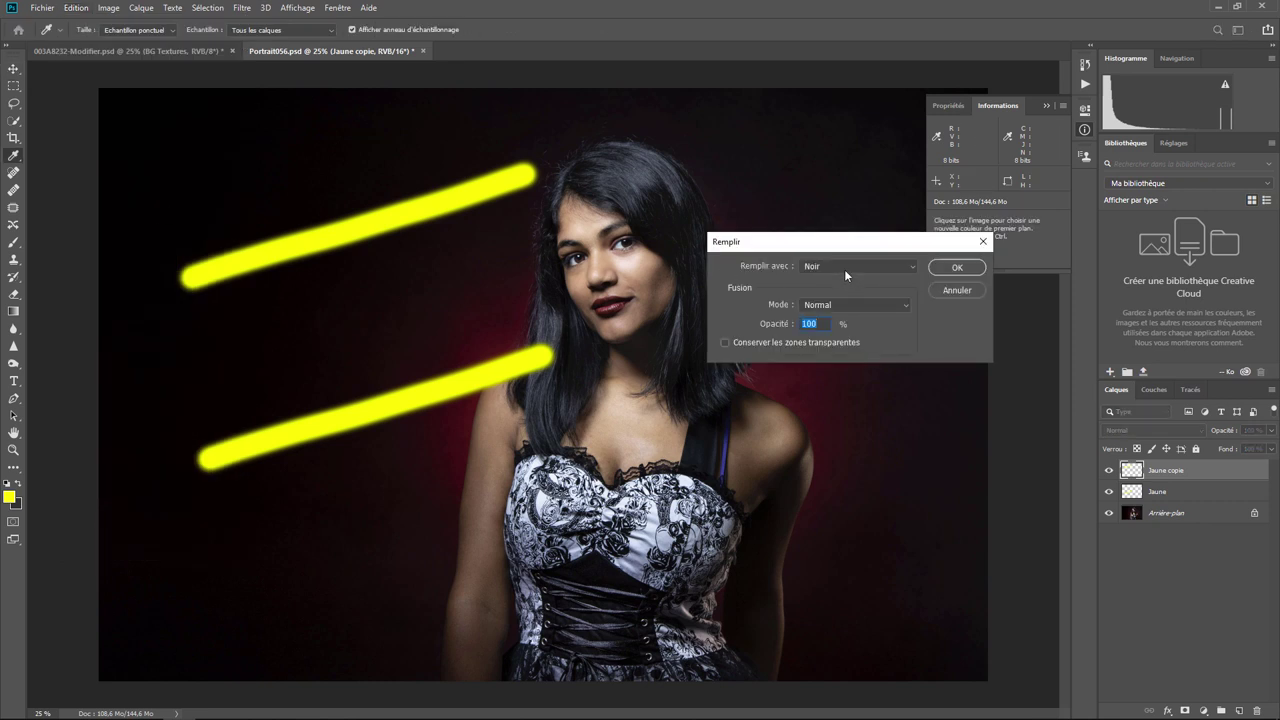
left_click(844, 267)
left_click(844, 279)
left_click(957, 268)
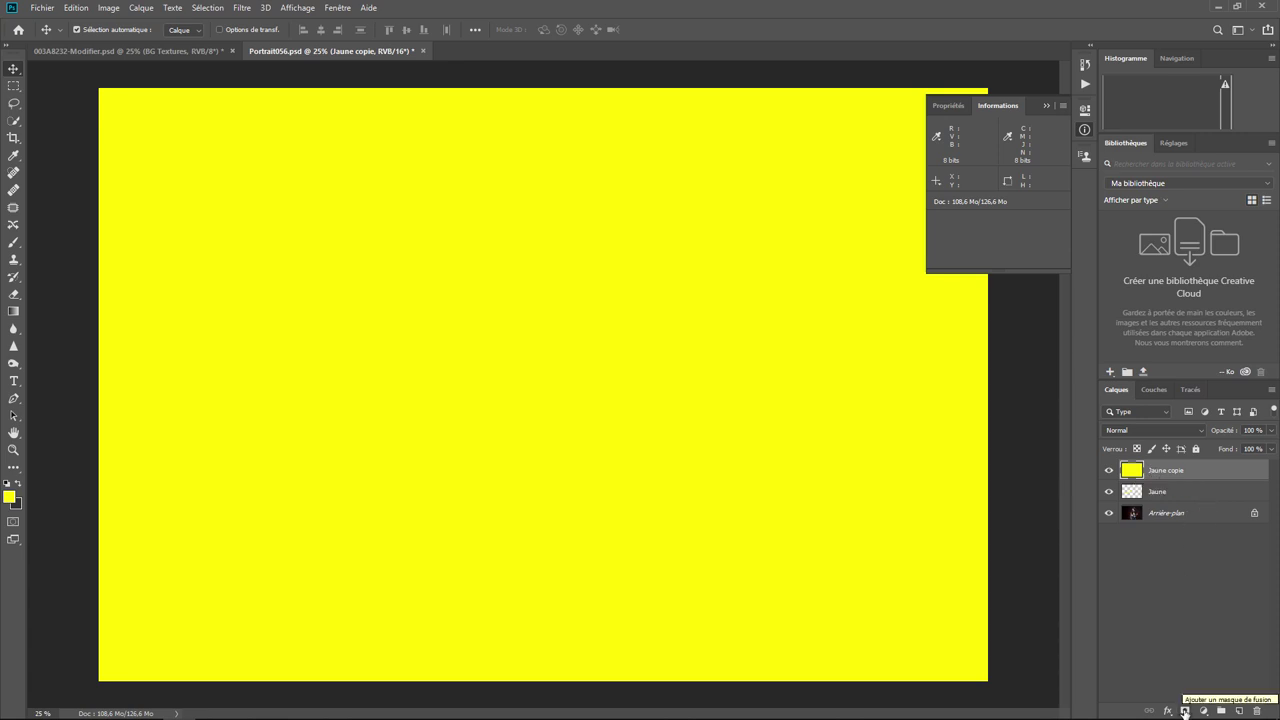
Add a layer mask to Jaune copie, select a tall left rectangle, and target the mask
left_click(1184, 710)
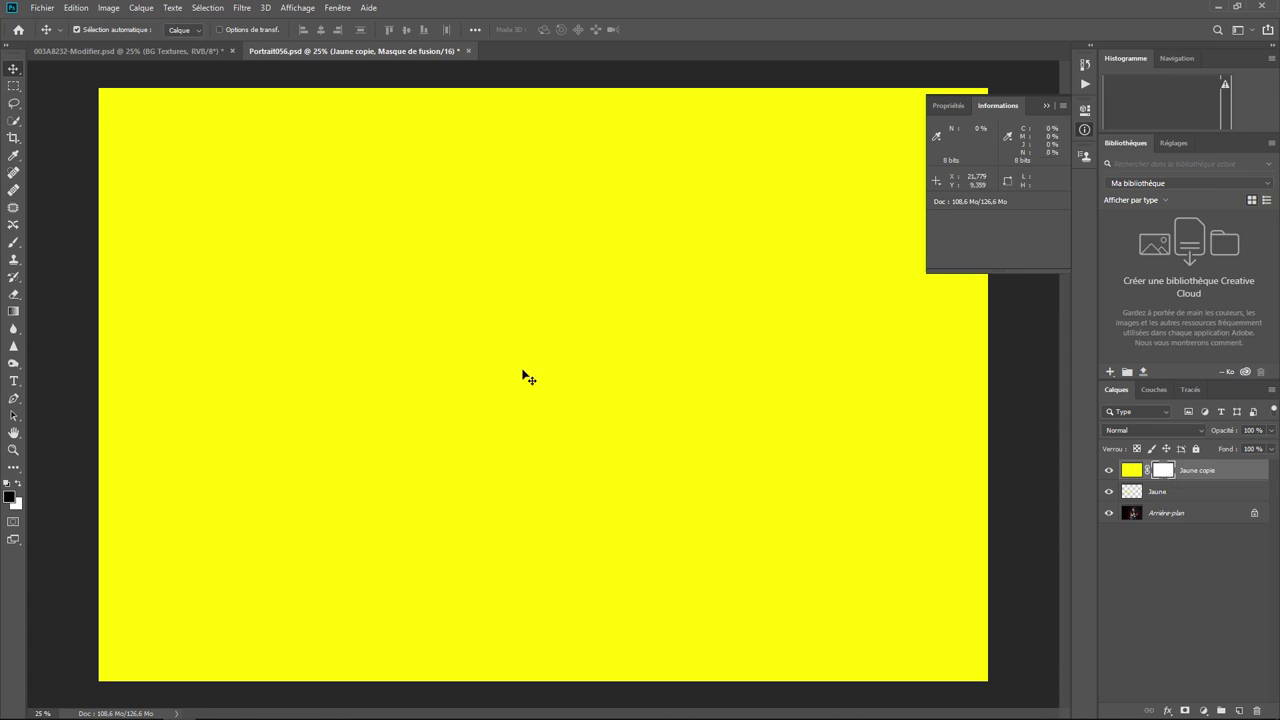
left_click(14, 86)
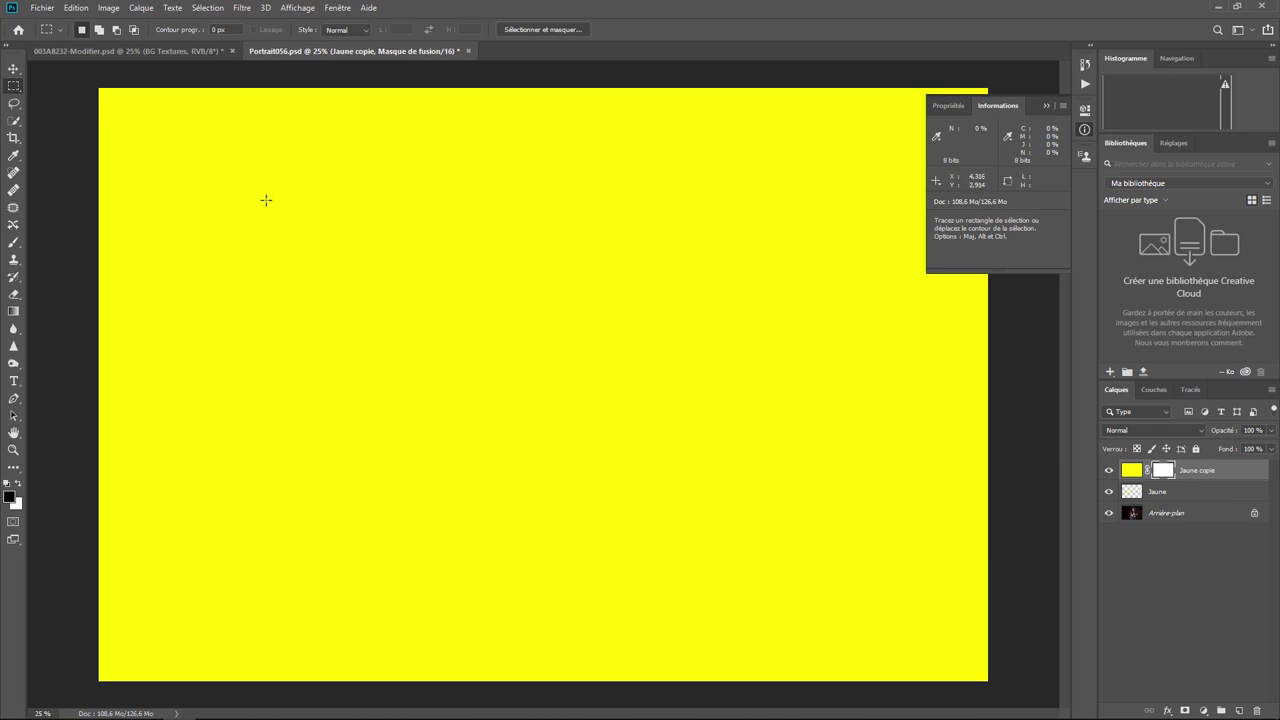
mouse_move(236, 188)
left_mouse_down()
mouse_move(537, 567)
mouse_move(537, 594)
left_mouse_up()
left_click(1131, 472)
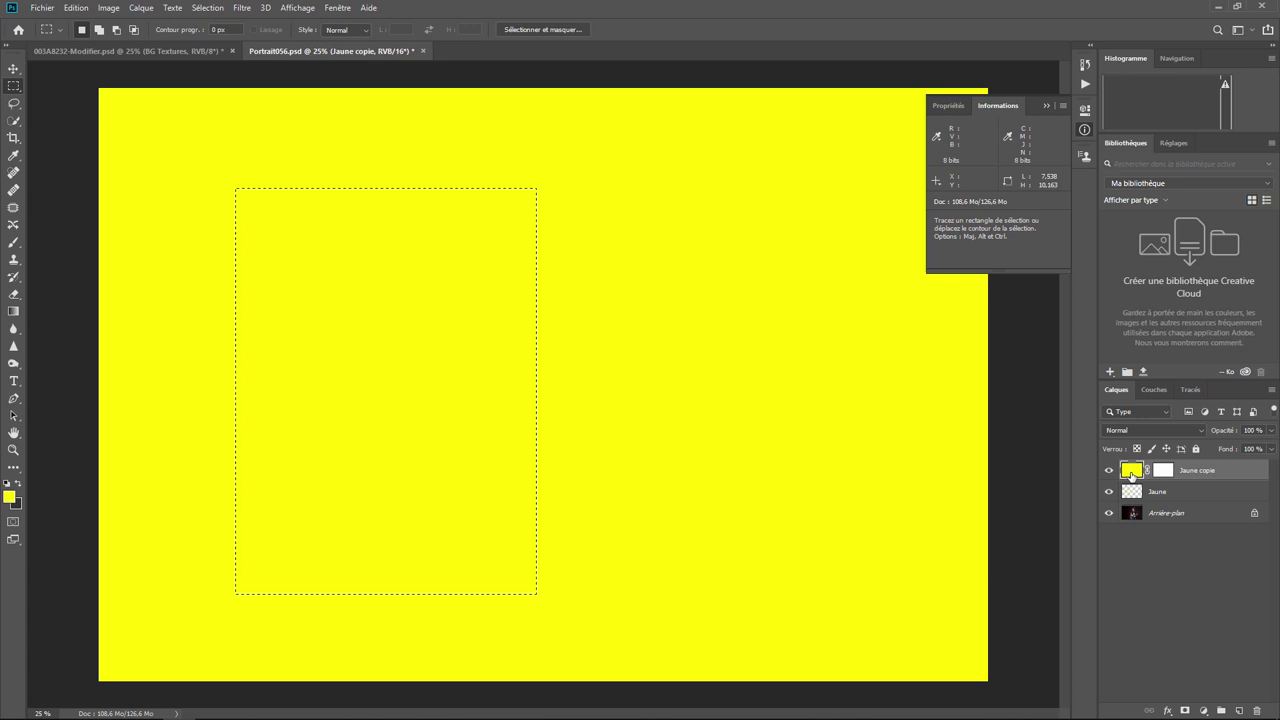
left_click(1166, 471)
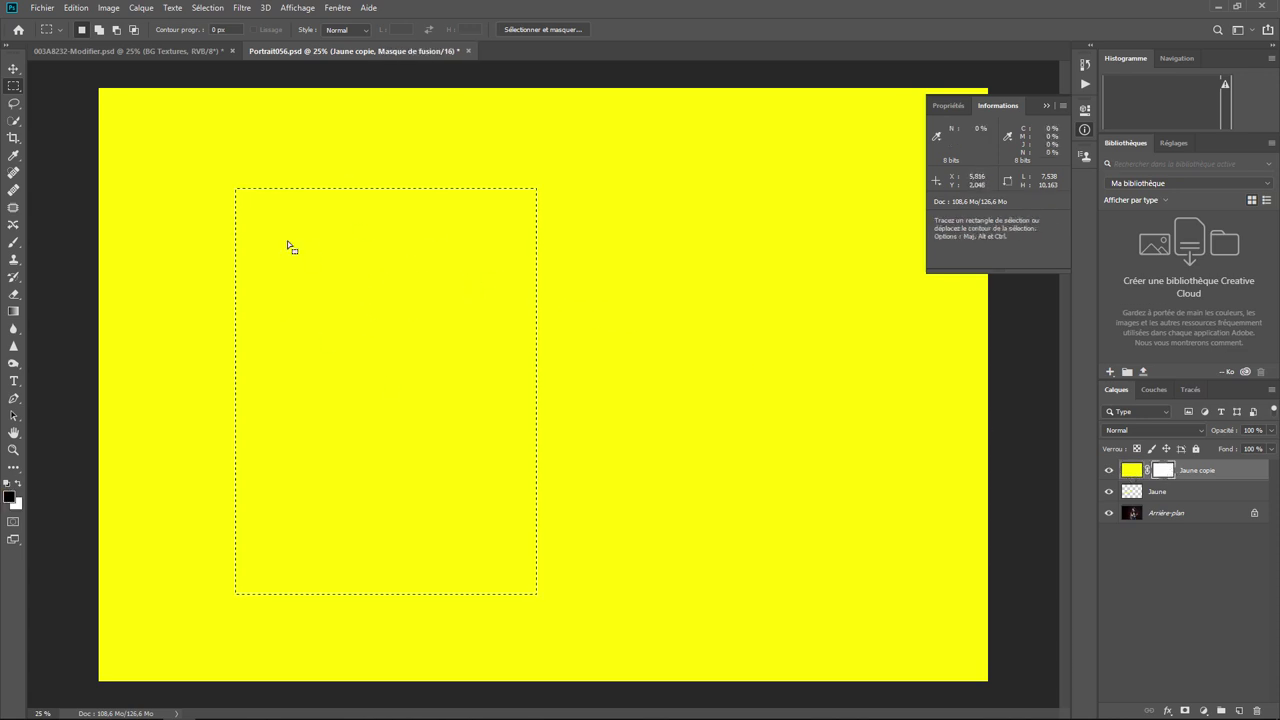
Fill the selected mask area with black to reveal the portrait, then hide Jaune
left_click(82, 13)
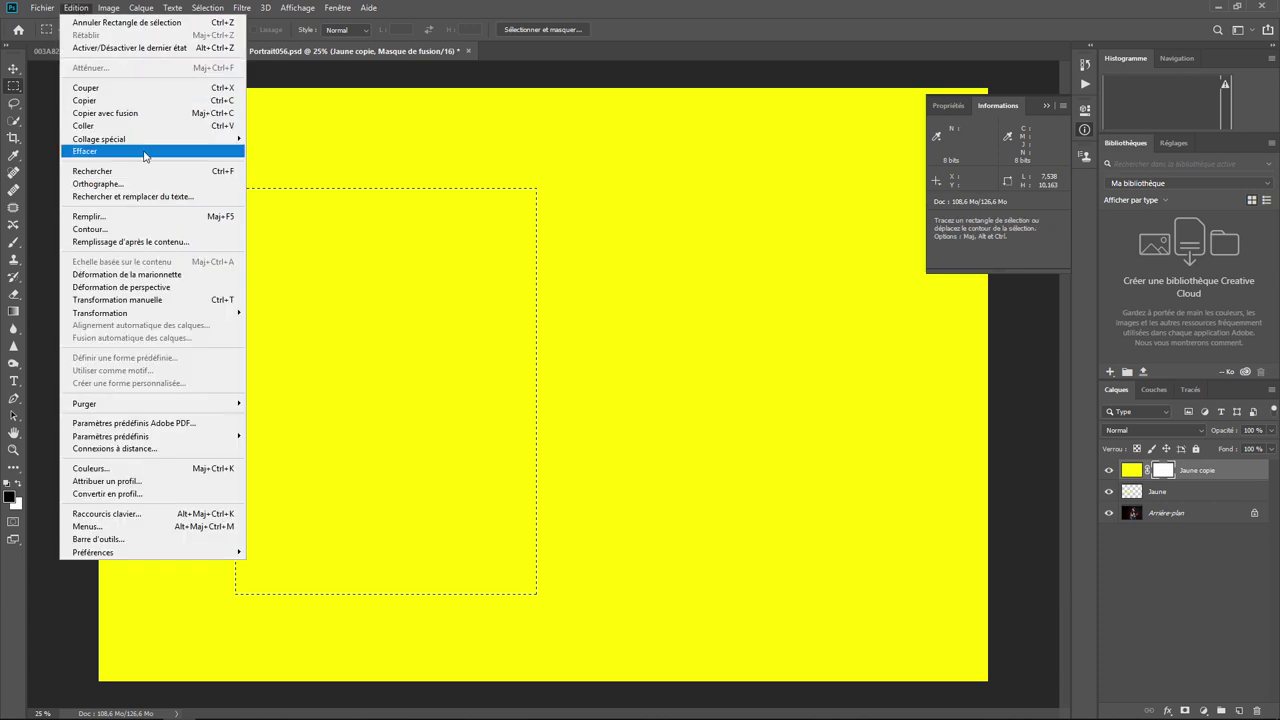
left_click(152, 216)
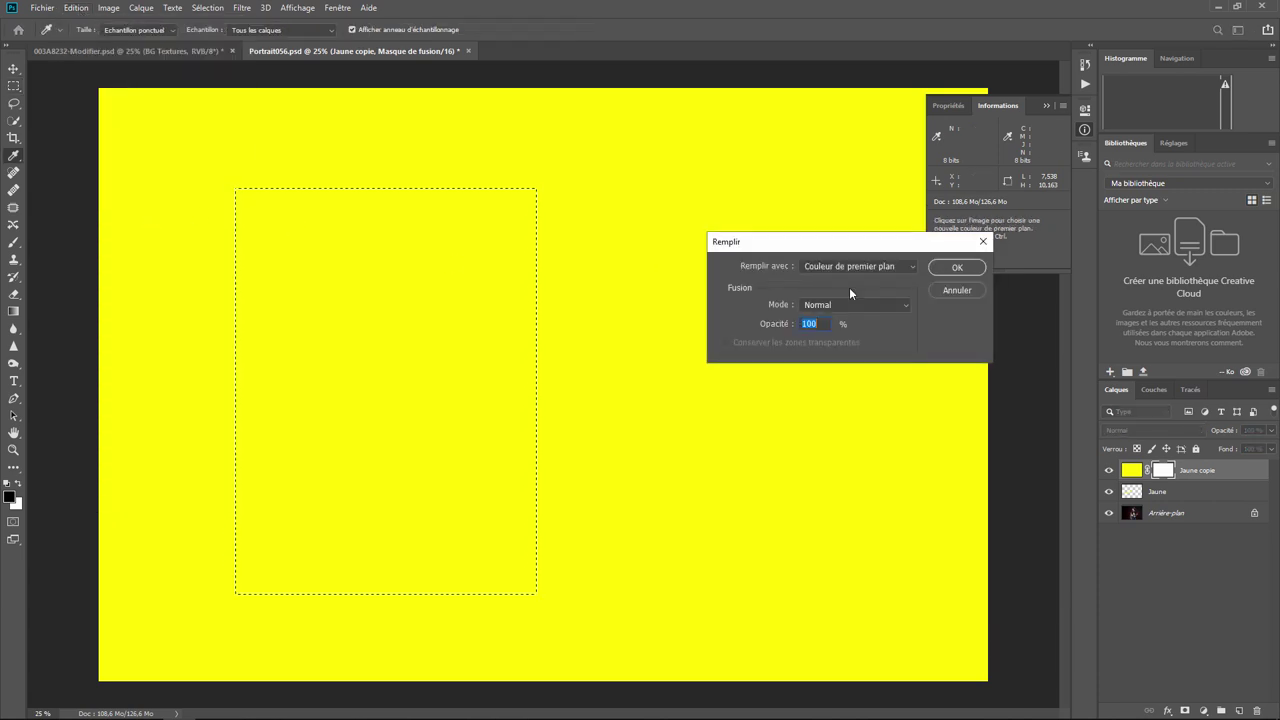
left_click(876, 266)
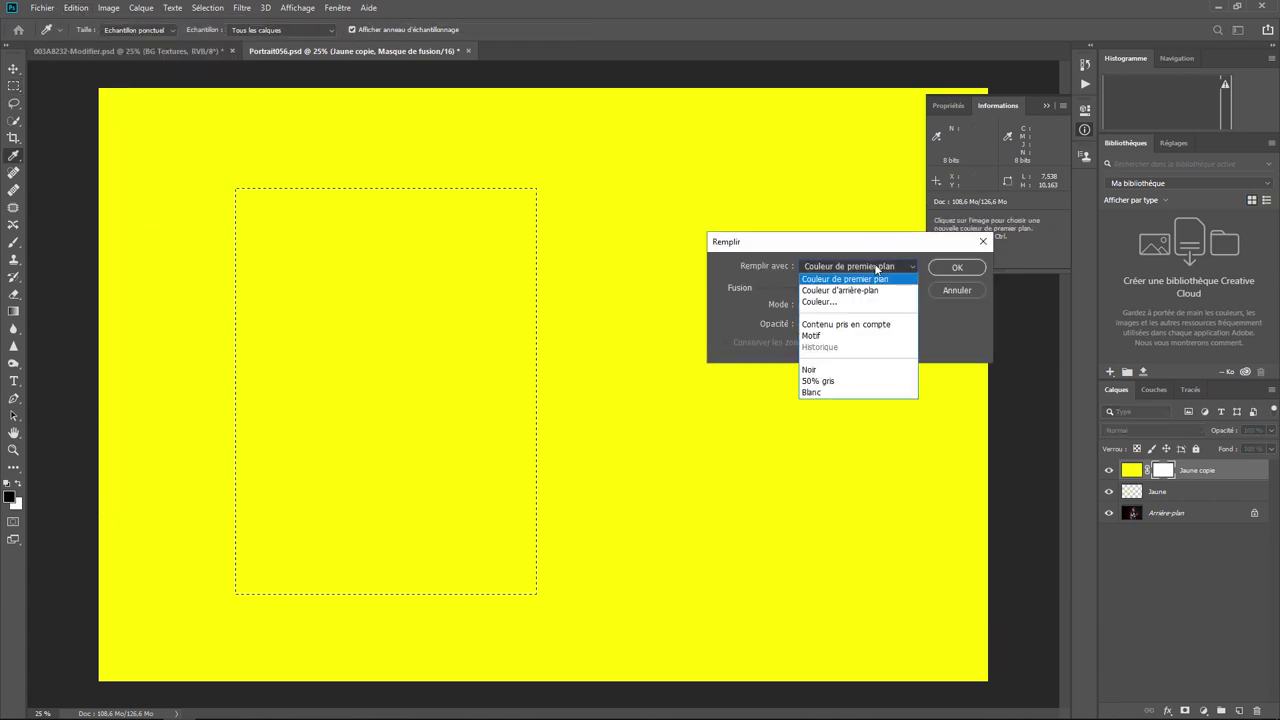
left_click(830, 369)
left_click(958, 268)
key("m")
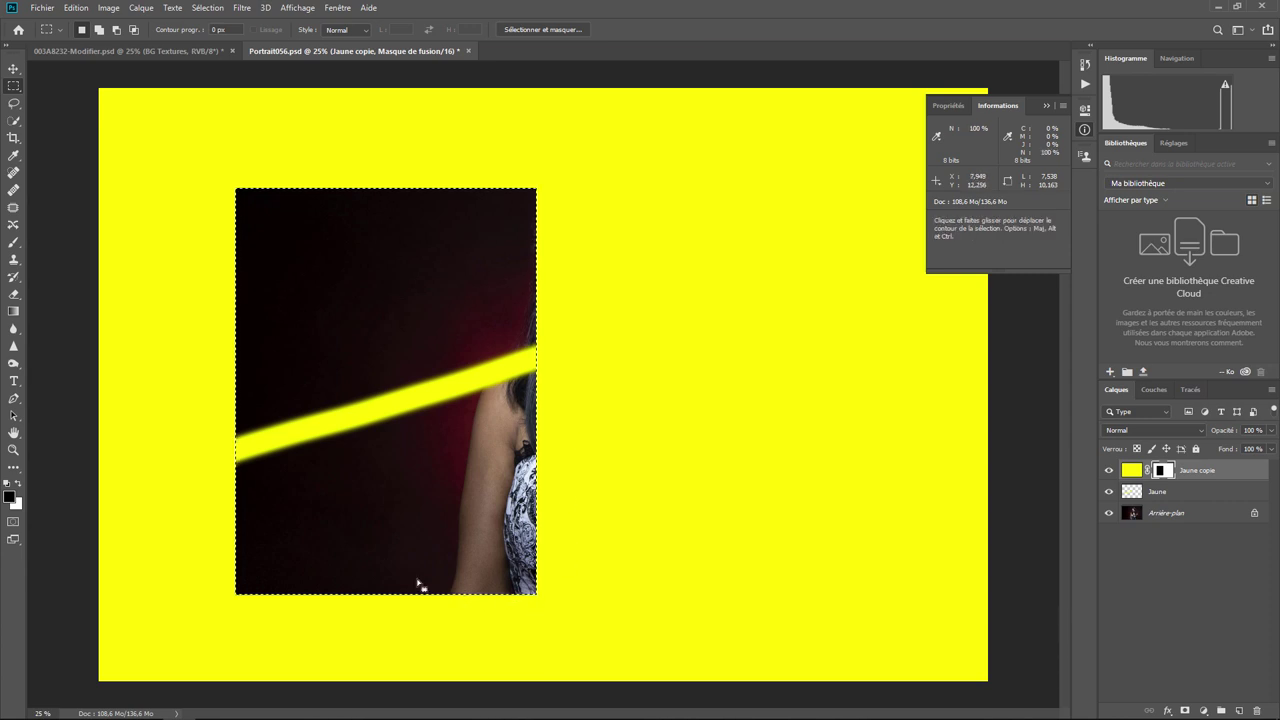
left_click(1108, 492)
Deselect, then mask out a second wide rectangle on the right with a black fill
left_click(1108, 493)
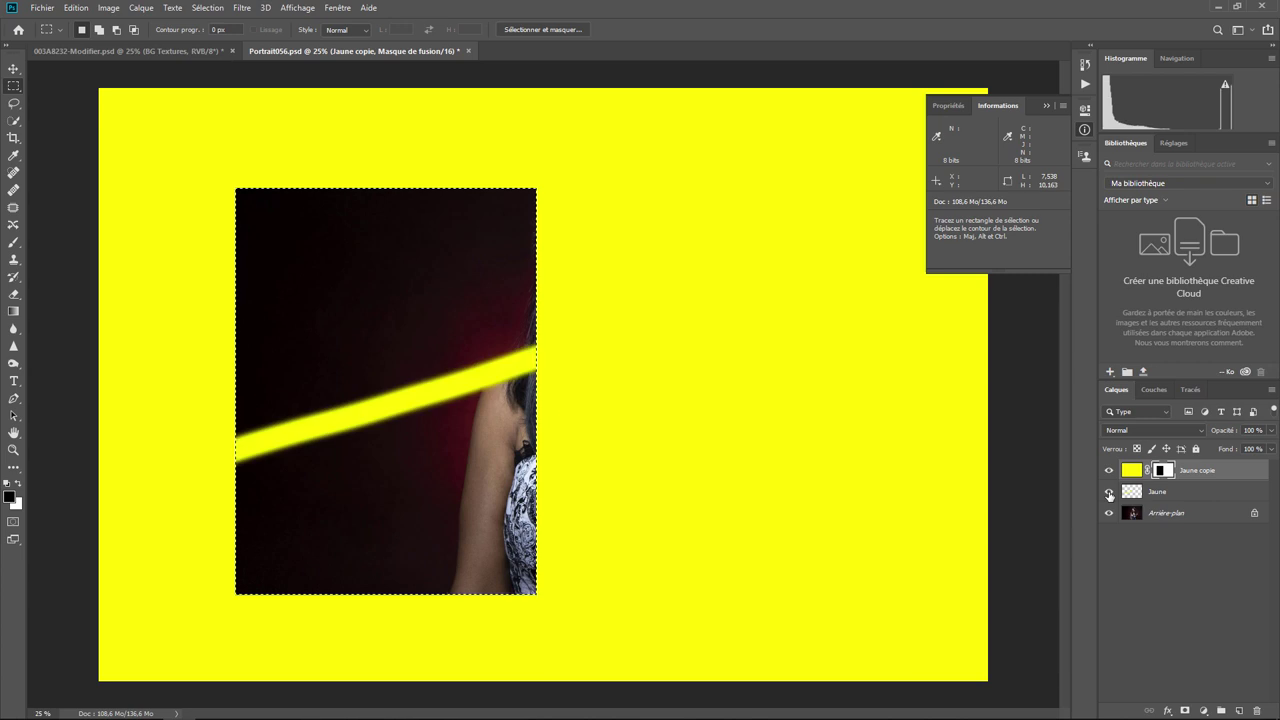
left_click(1108, 492)
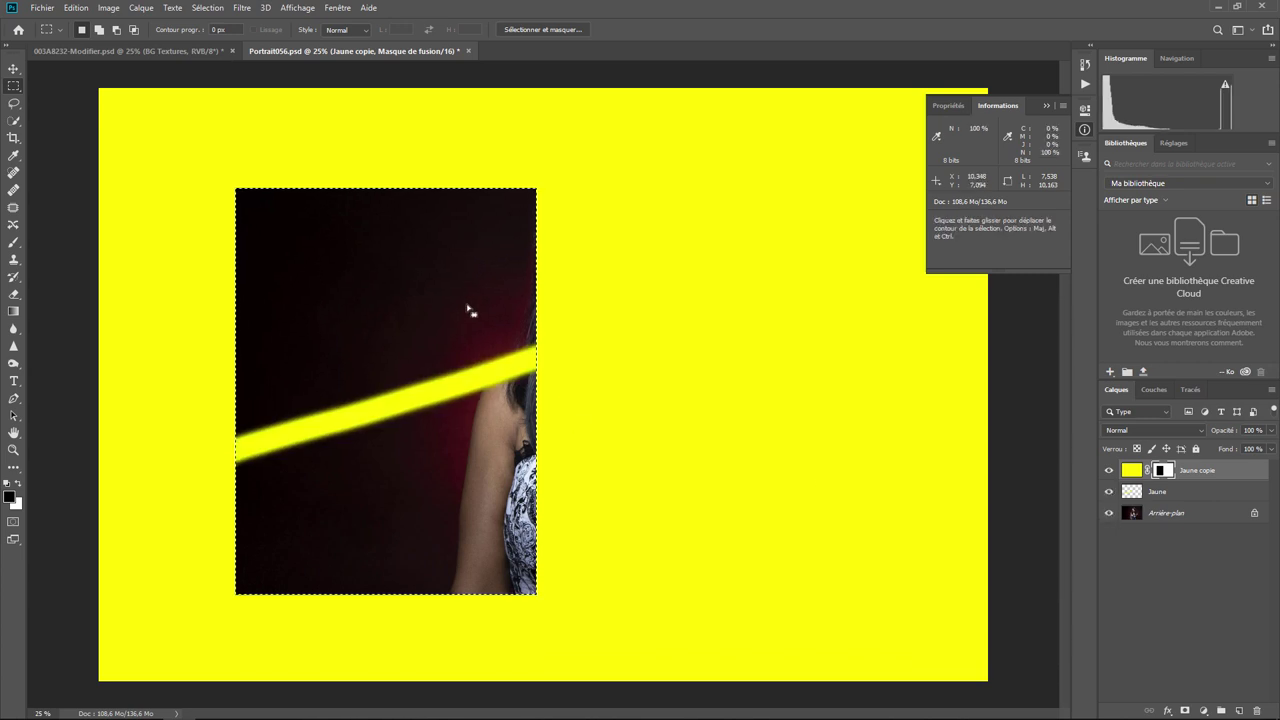
key("ctrl+d")
left_click_drag(566, 254, 896, 475)
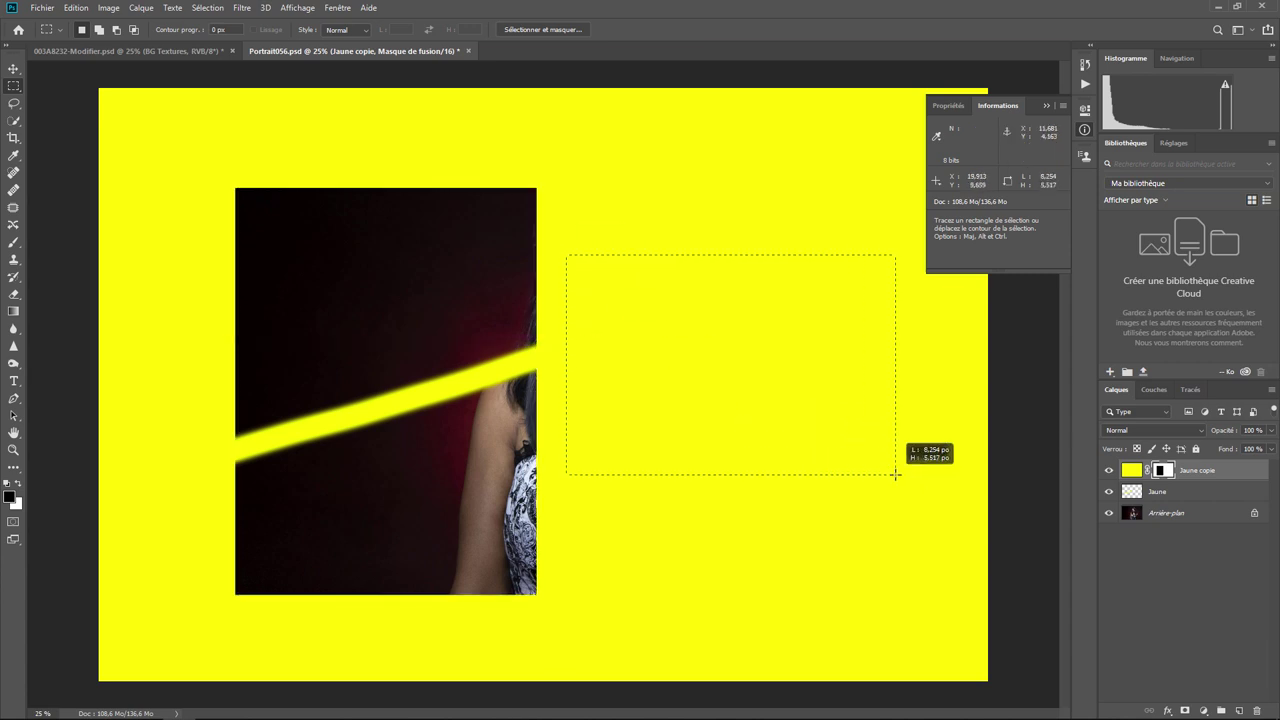
left_click(84, 10)
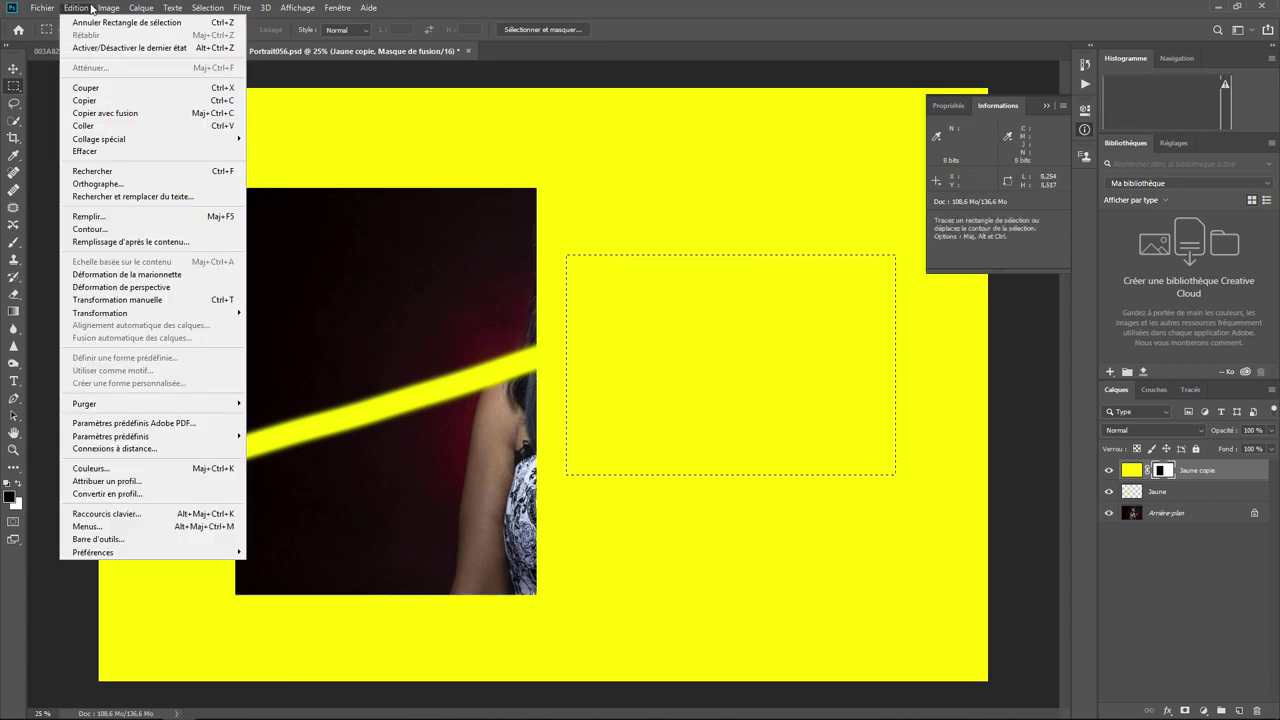
left_click(92, 216)
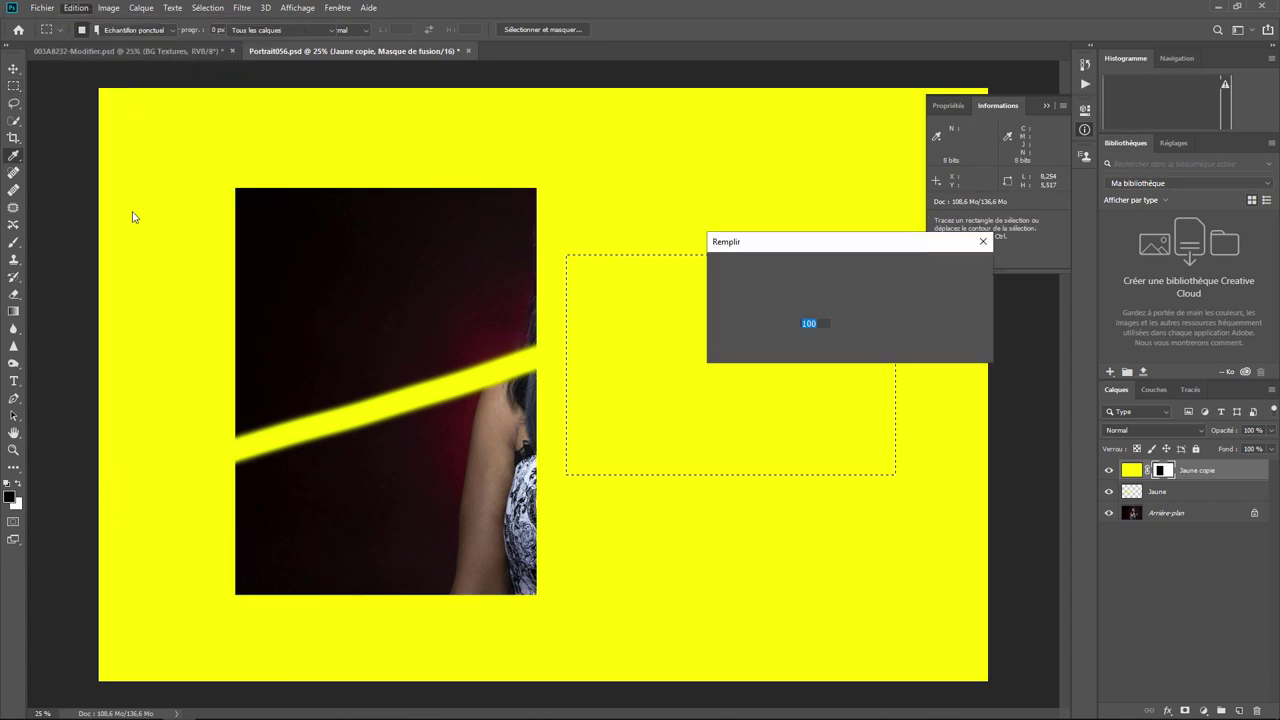
left_click(968, 271)
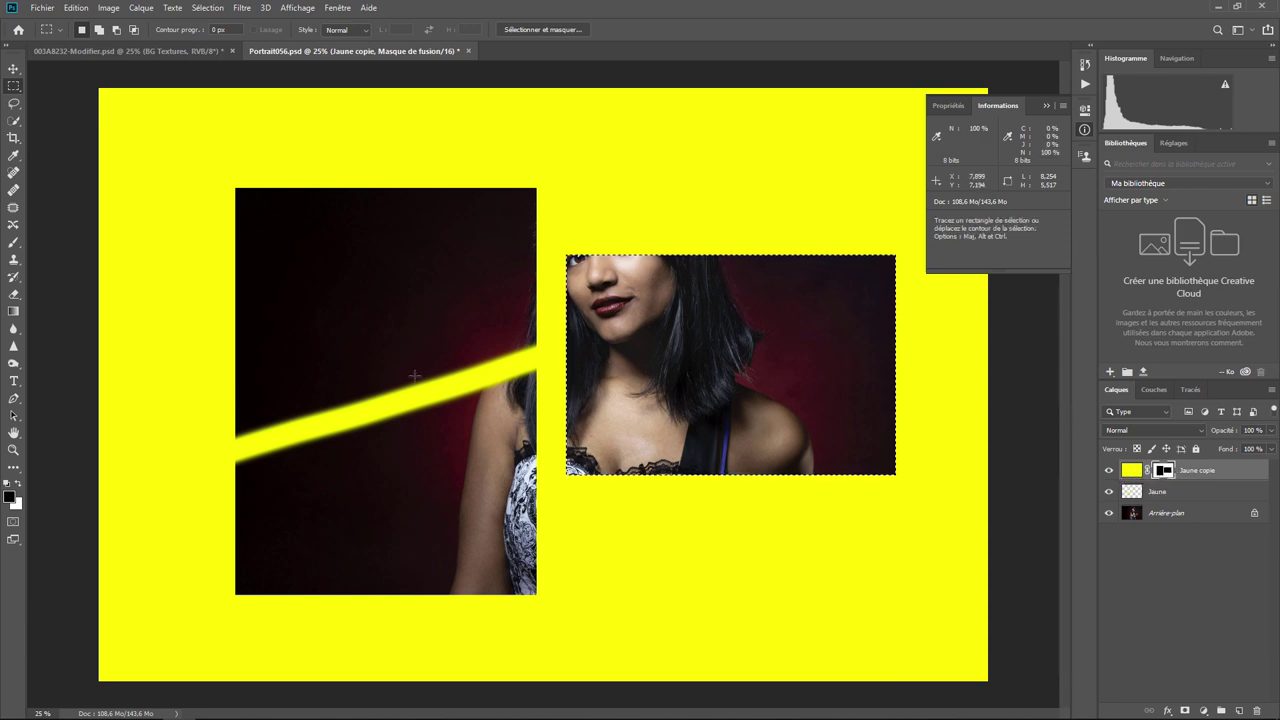
left_click(14, 311)
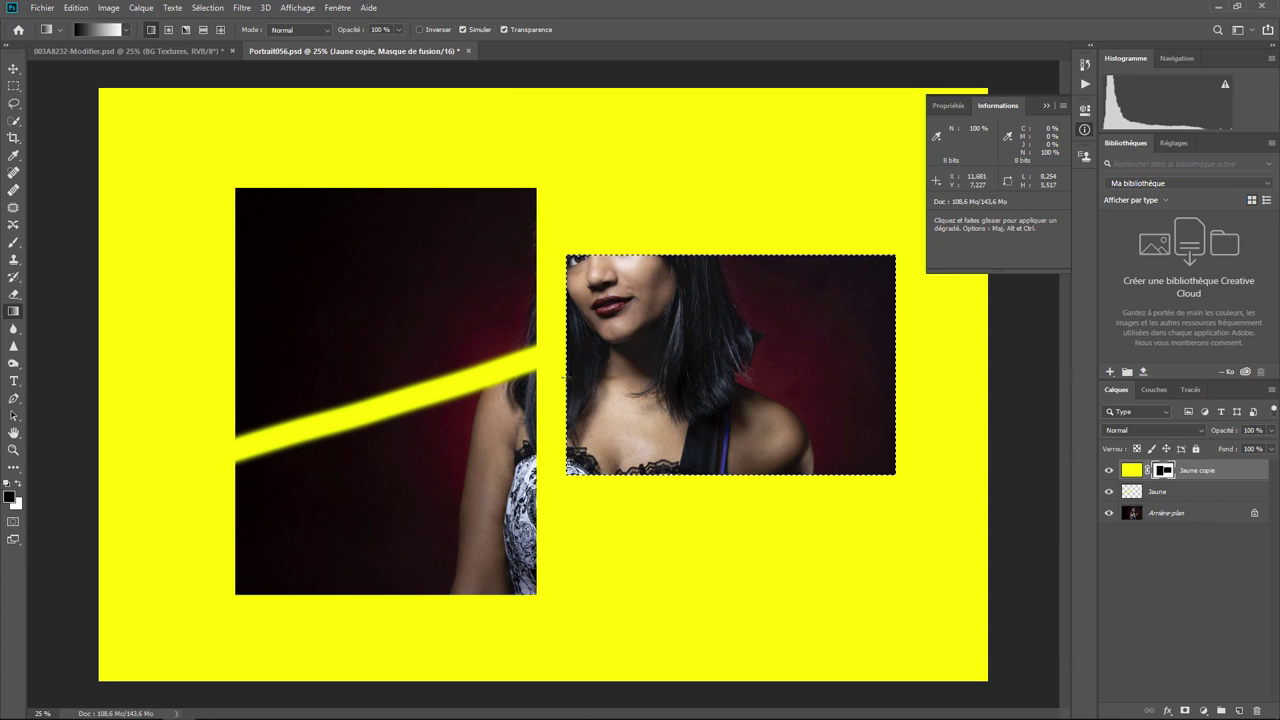
Drag a left-to-right gradient across the right rectangle's mask so the photo fades into yellow
left_click_drag(564, 377, 905, 374)
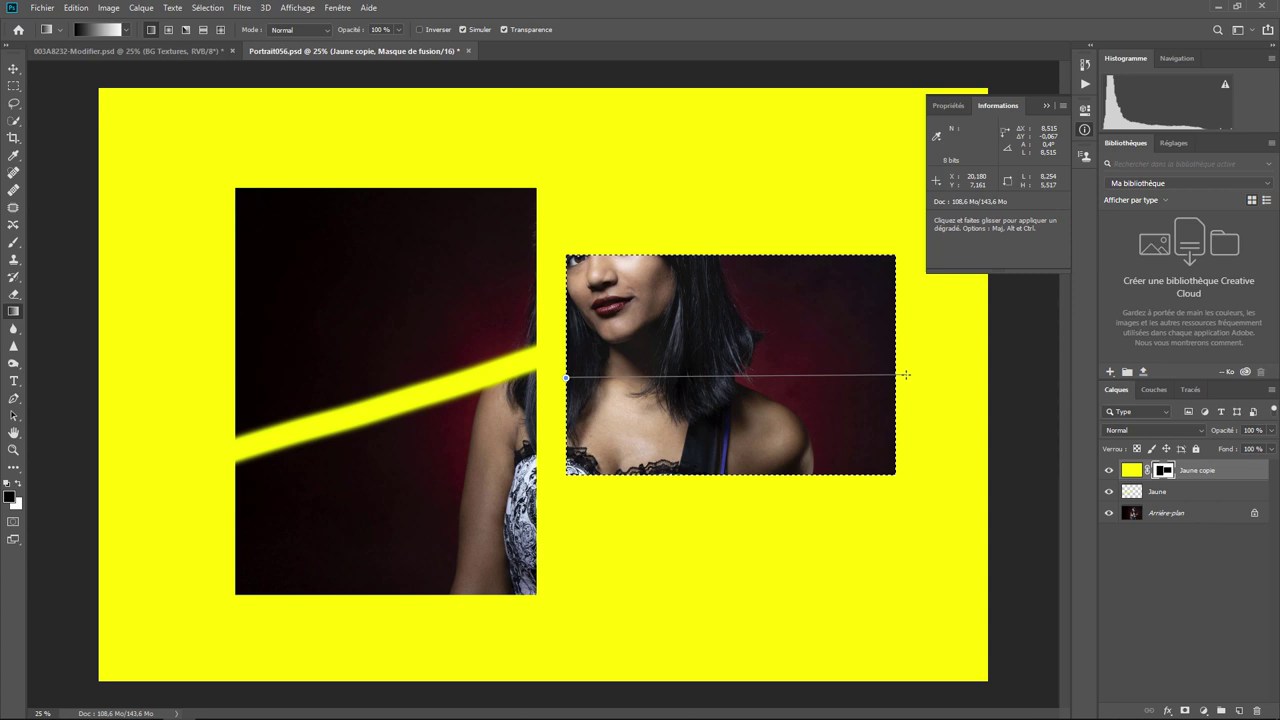
left_click_drag(905, 375, 905, 378)
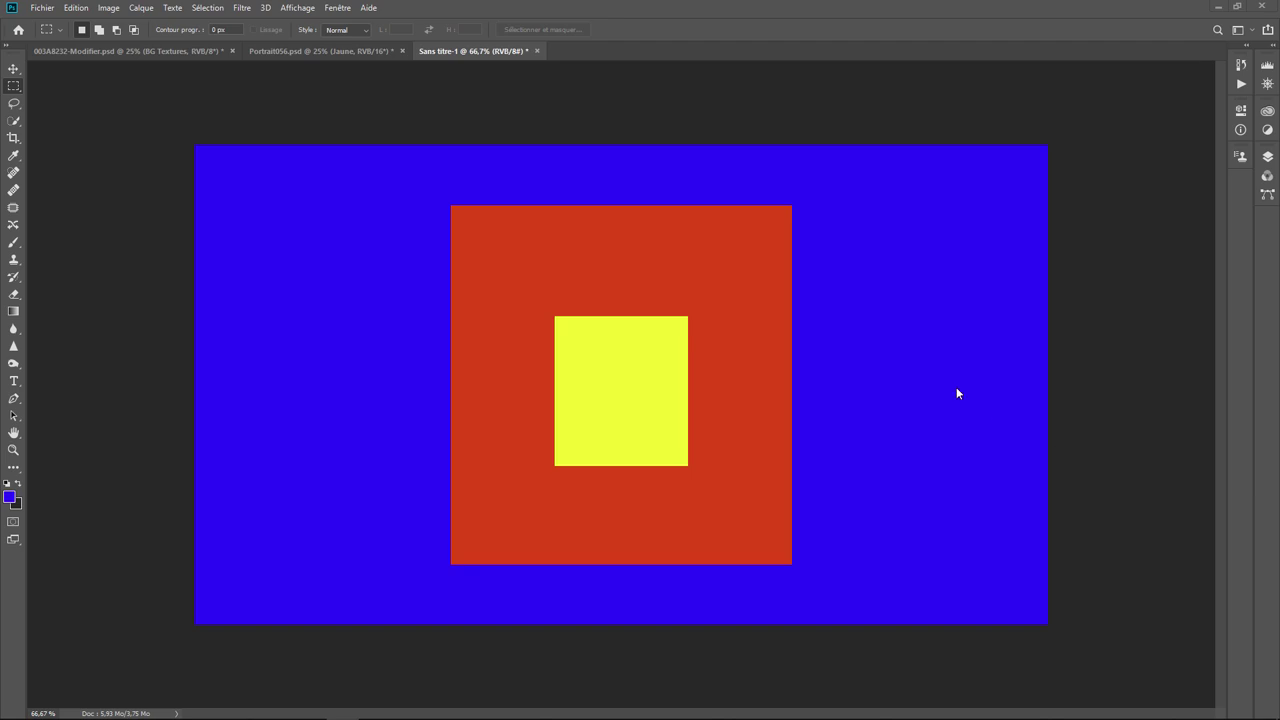
Create a new 1920×1080 pixel document and add an empty layer above its background
left_click(42, 7)
left_click(50, 29)
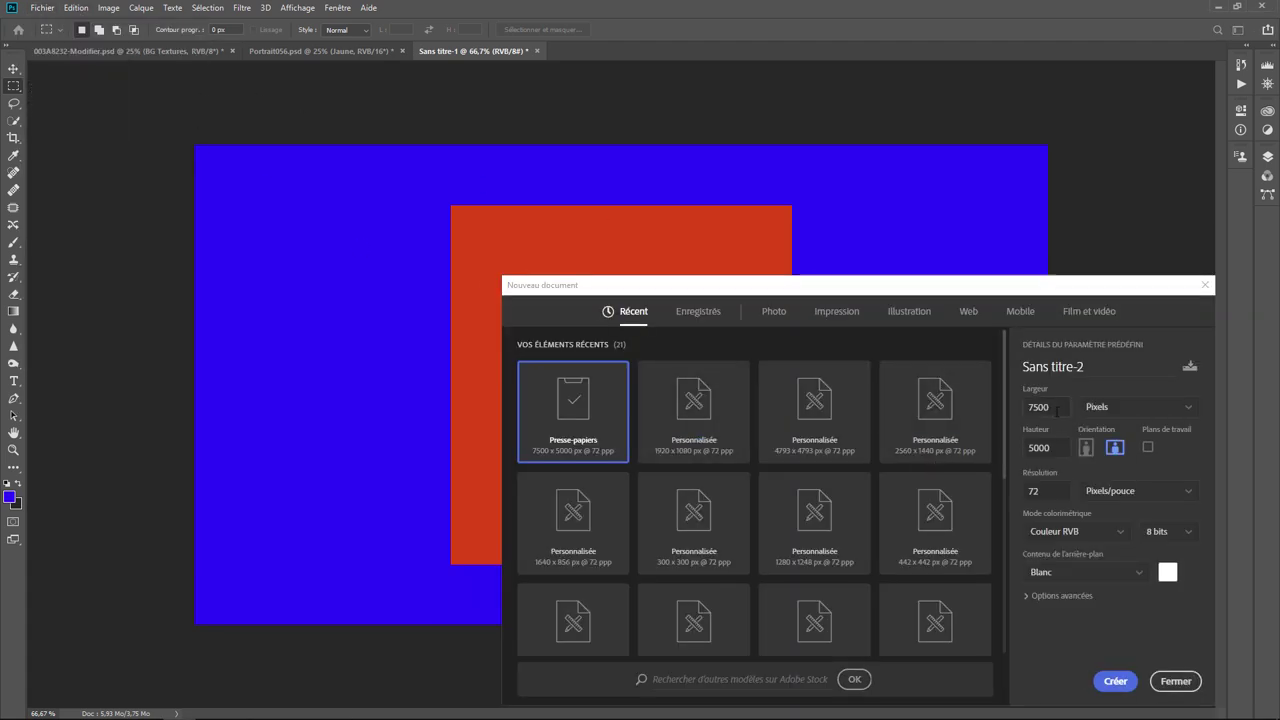
double_click(1057, 408)
type("1920")
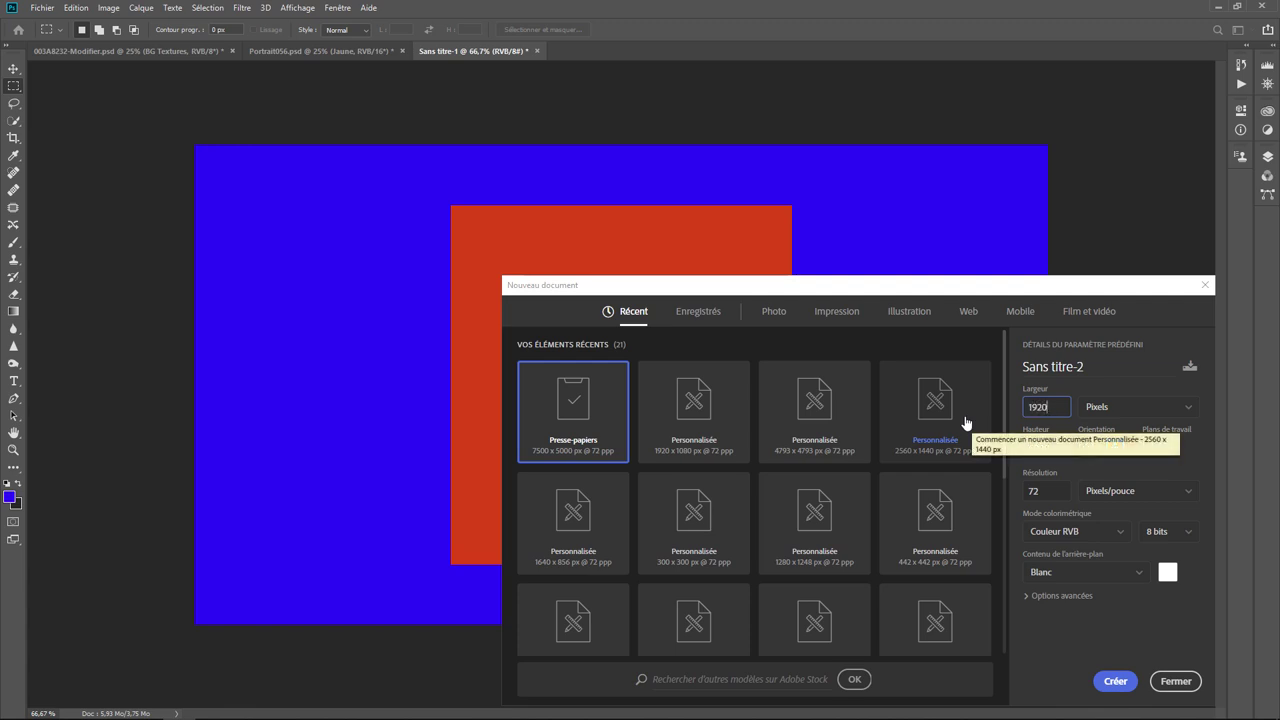
key("Tab")
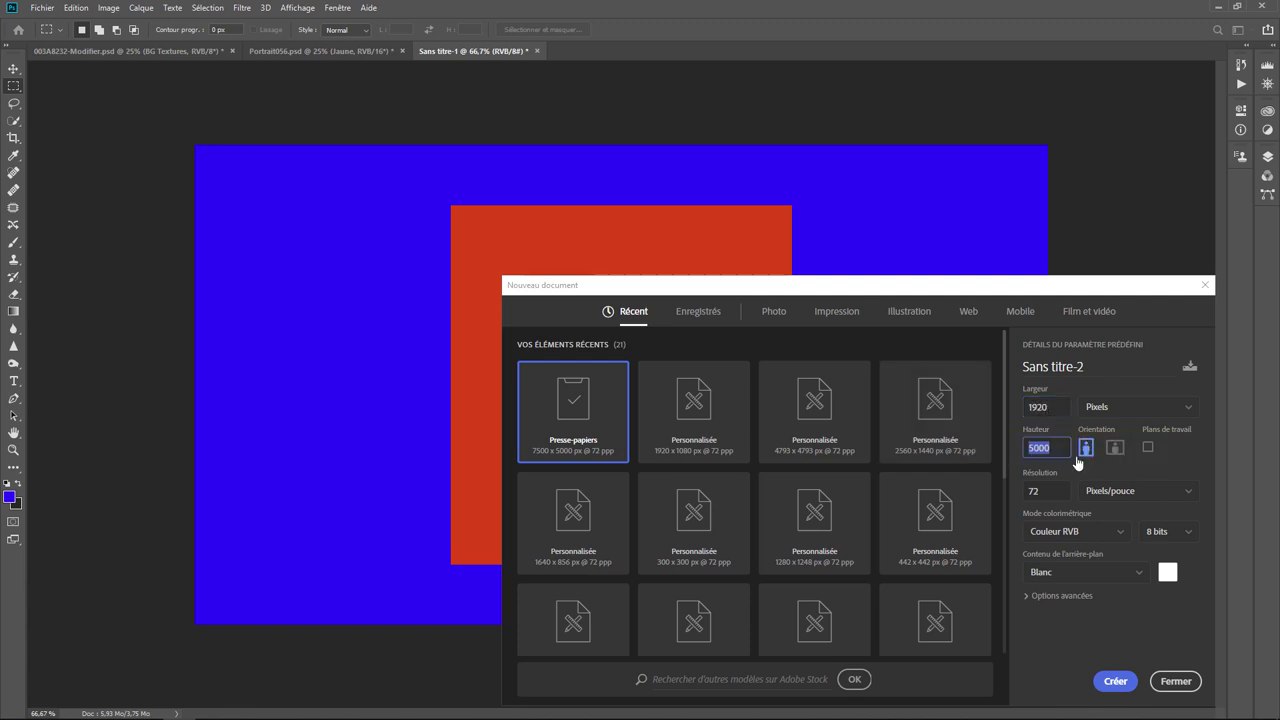
type("1")
type("080")
left_click(1113, 681)
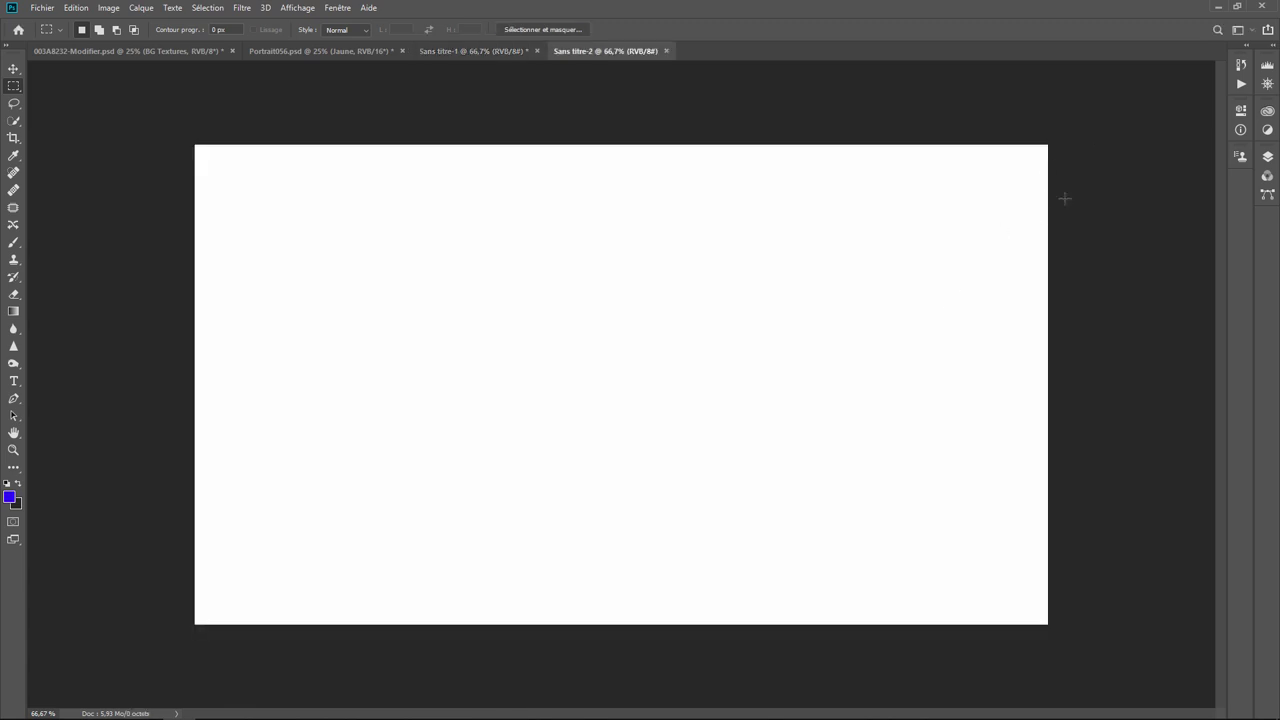
left_click(1275, 48)
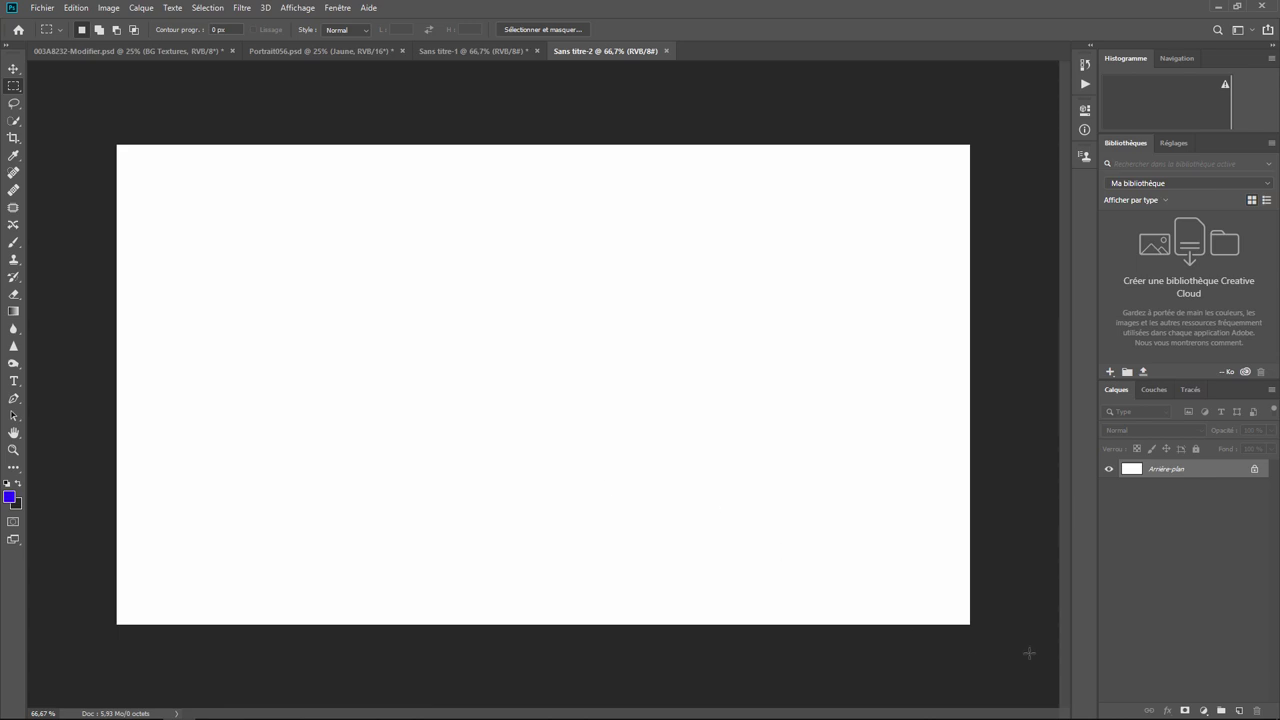
left_click(1238, 710)
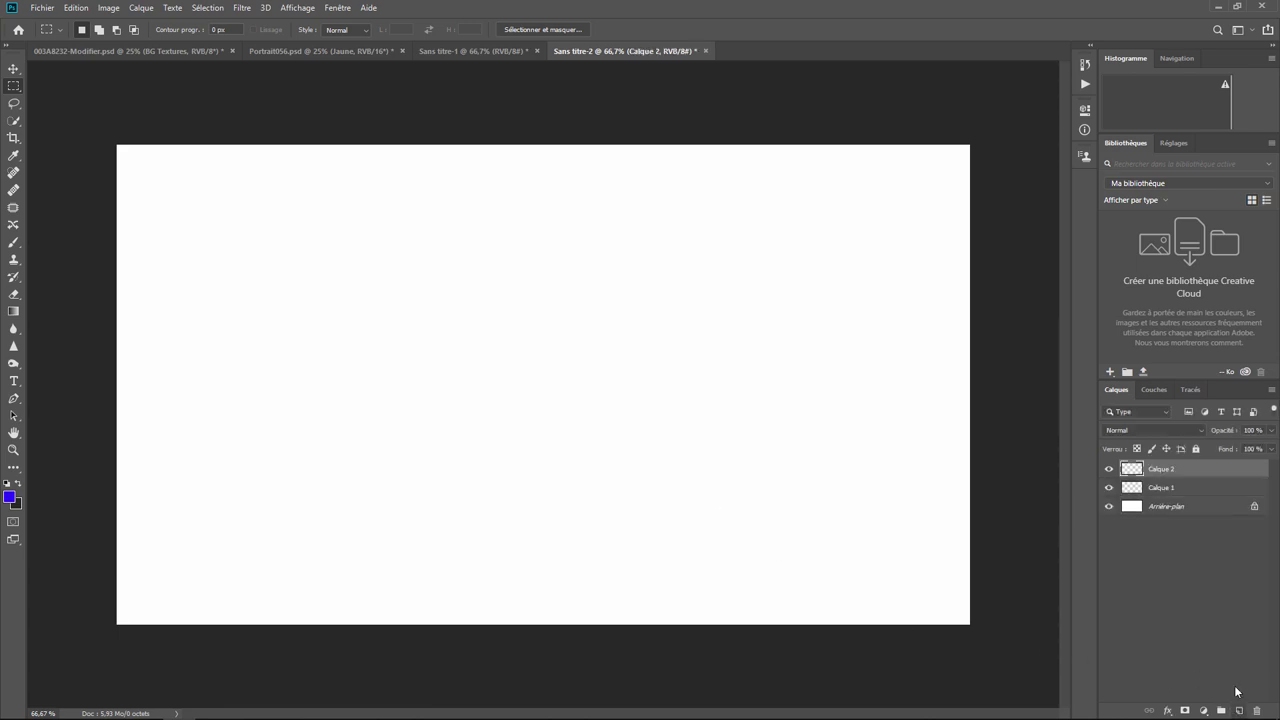
Fill the top layer, Calque 2, with a solid blue colour
left_click(79, 8)
left_click(112, 215)
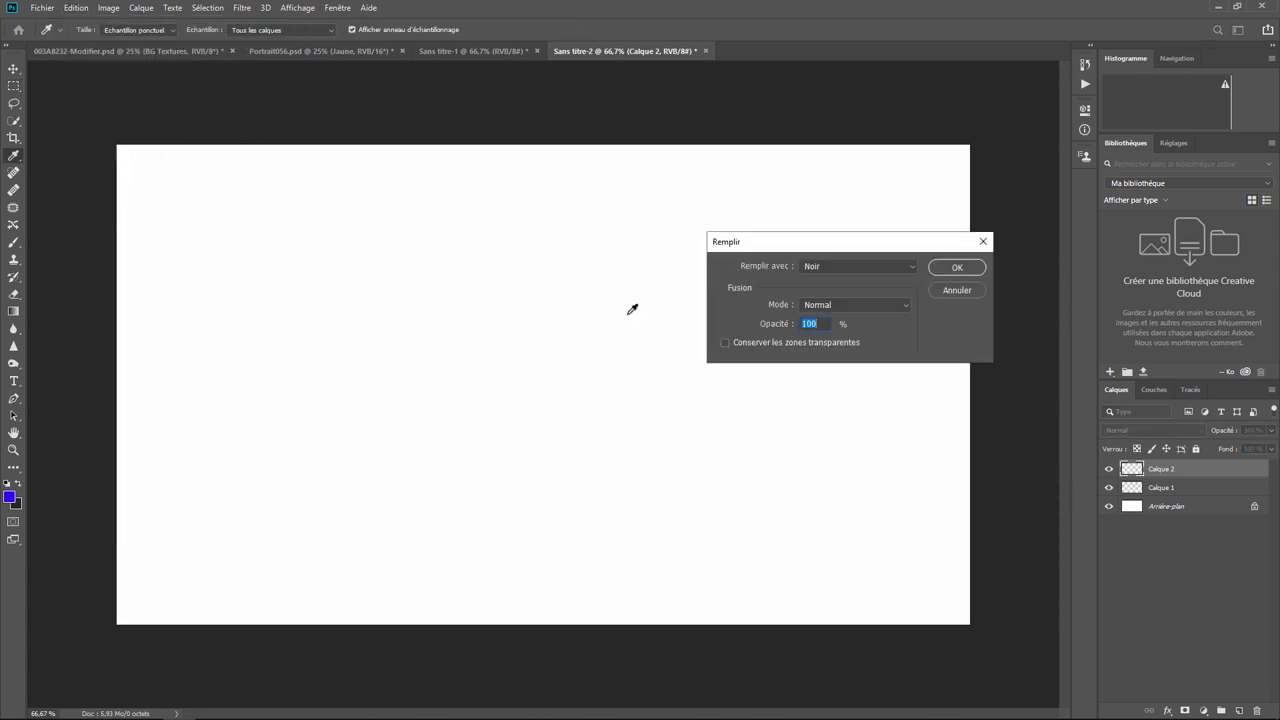
left_click(906, 264)
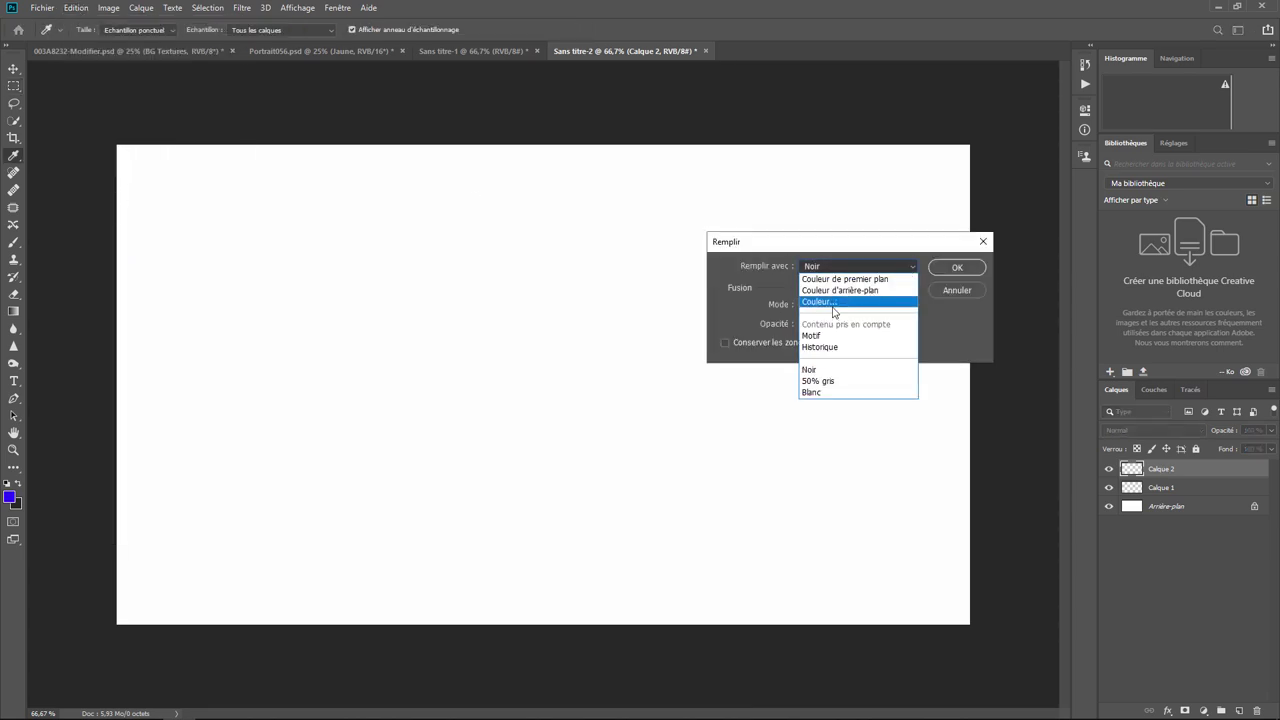
left_click(836, 313)
left_click(862, 299)
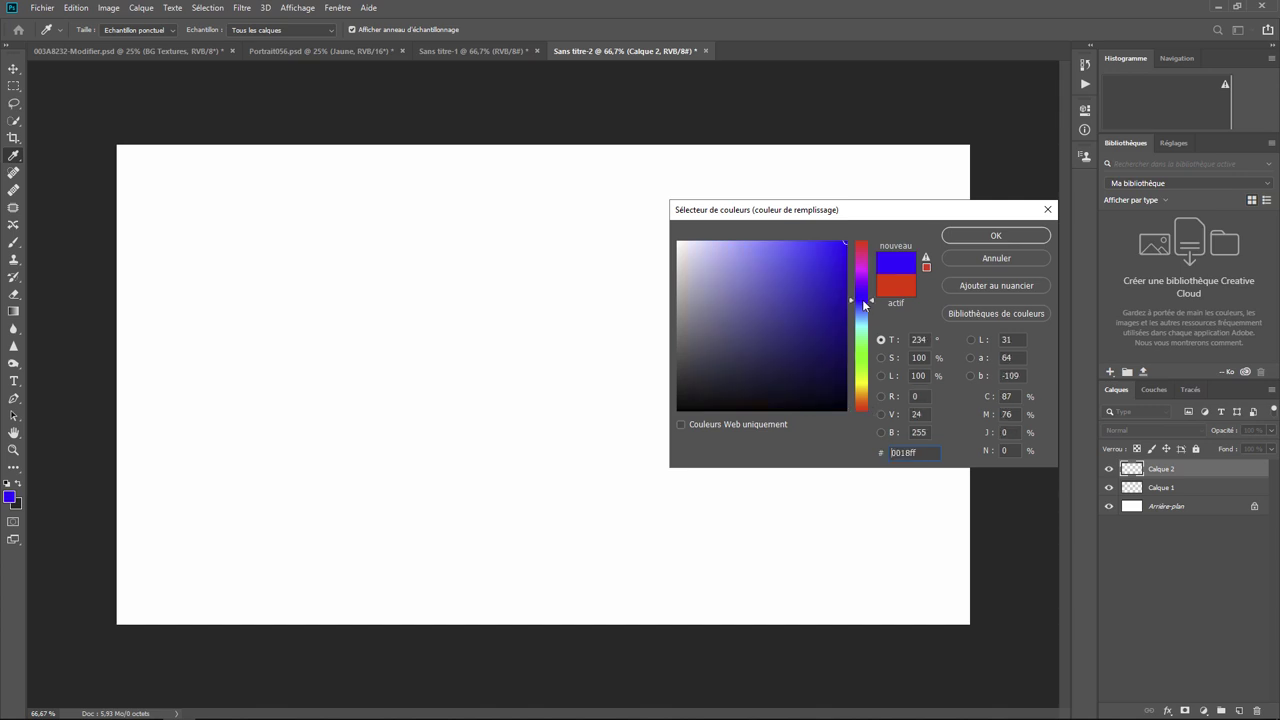
left_click(862, 307)
left_click(1000, 236)
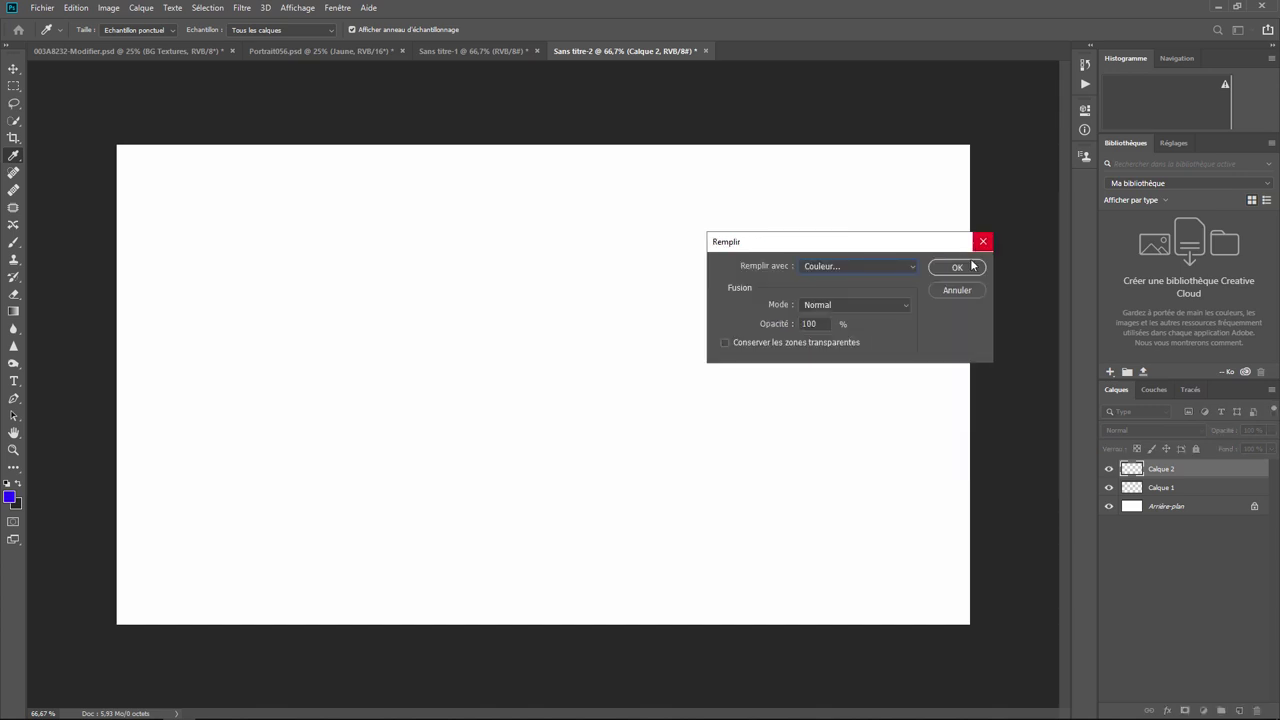
left_click(965, 265)
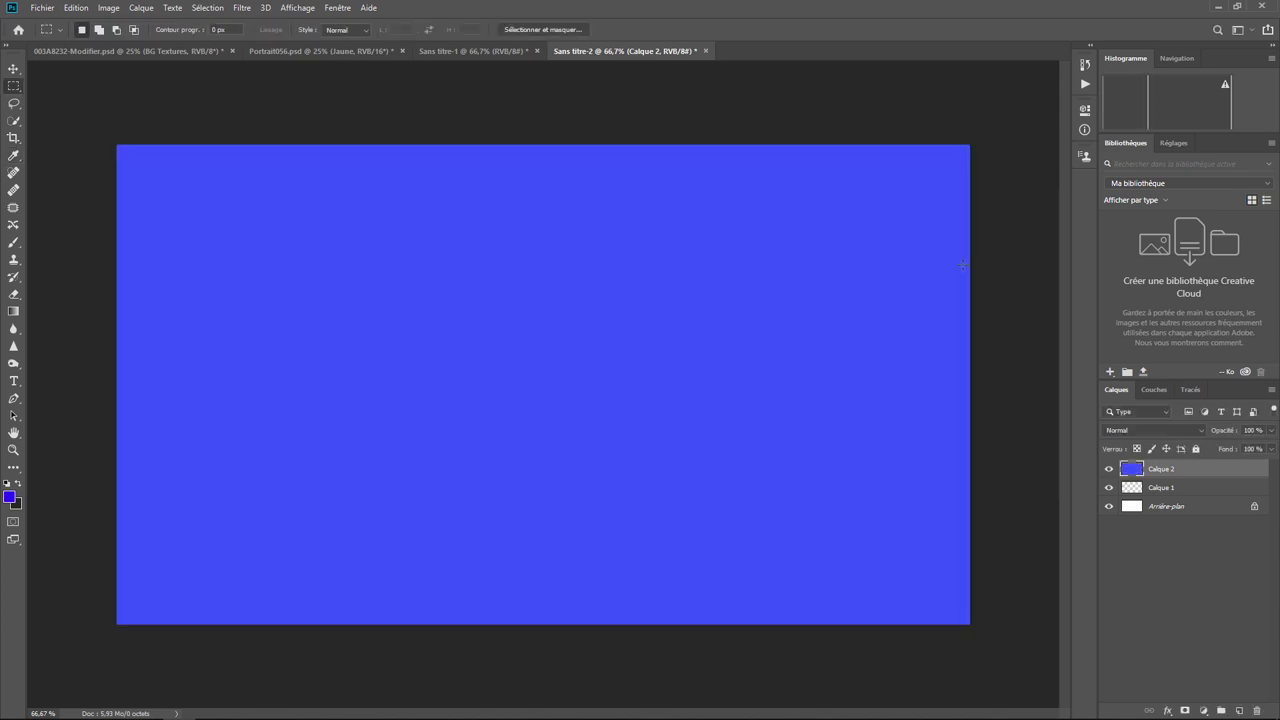
Fill Calque 1, beneath the blue layer, with pure yellow
left_click(1161, 490)
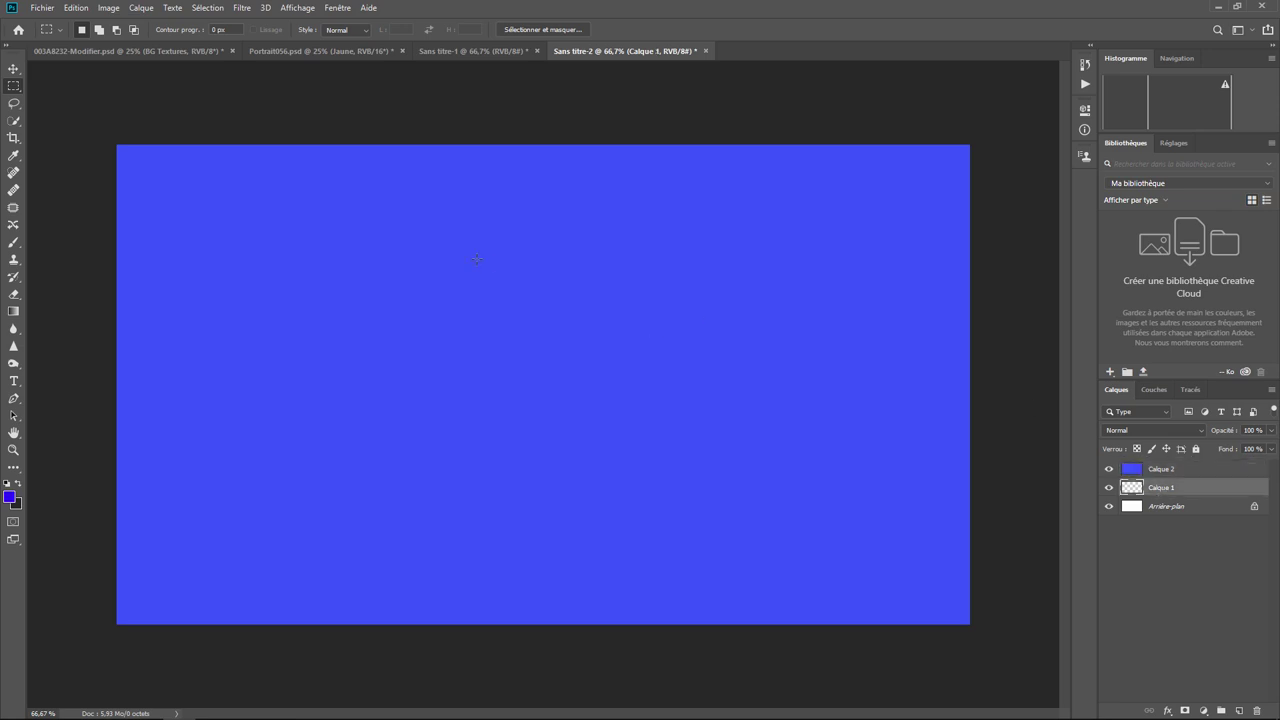
left_click(76, 8)
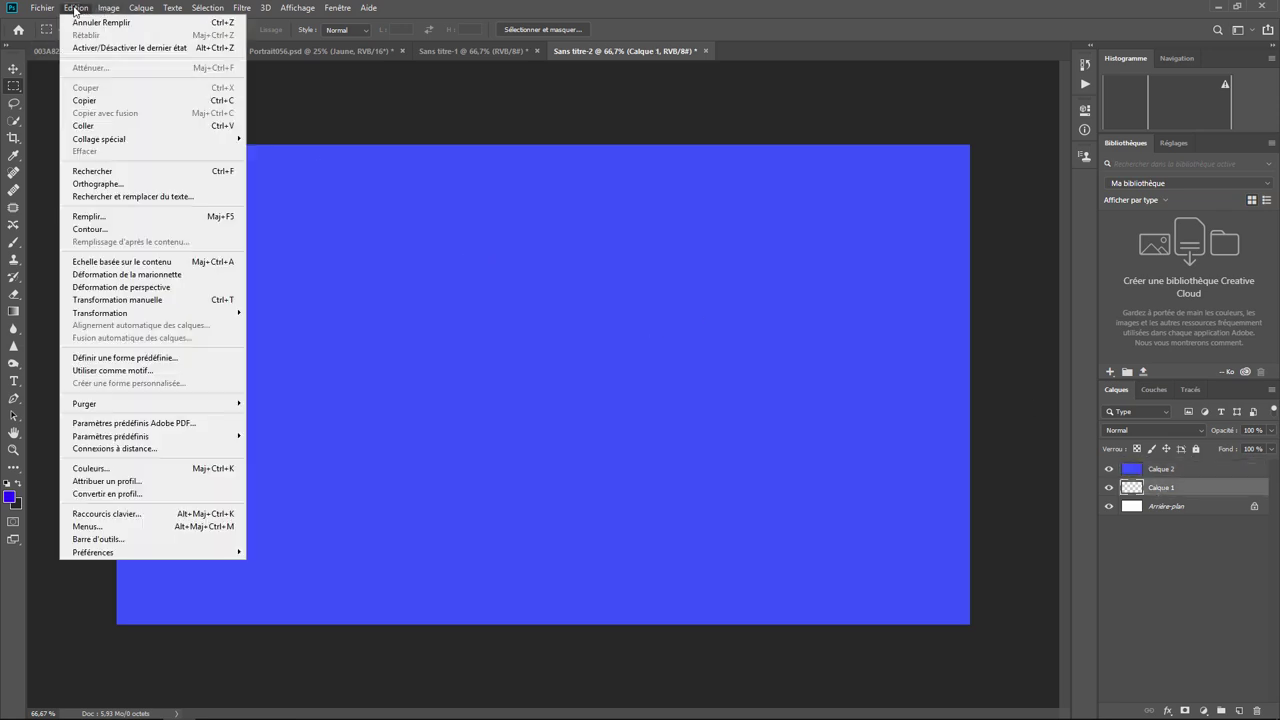
left_click(132, 216)
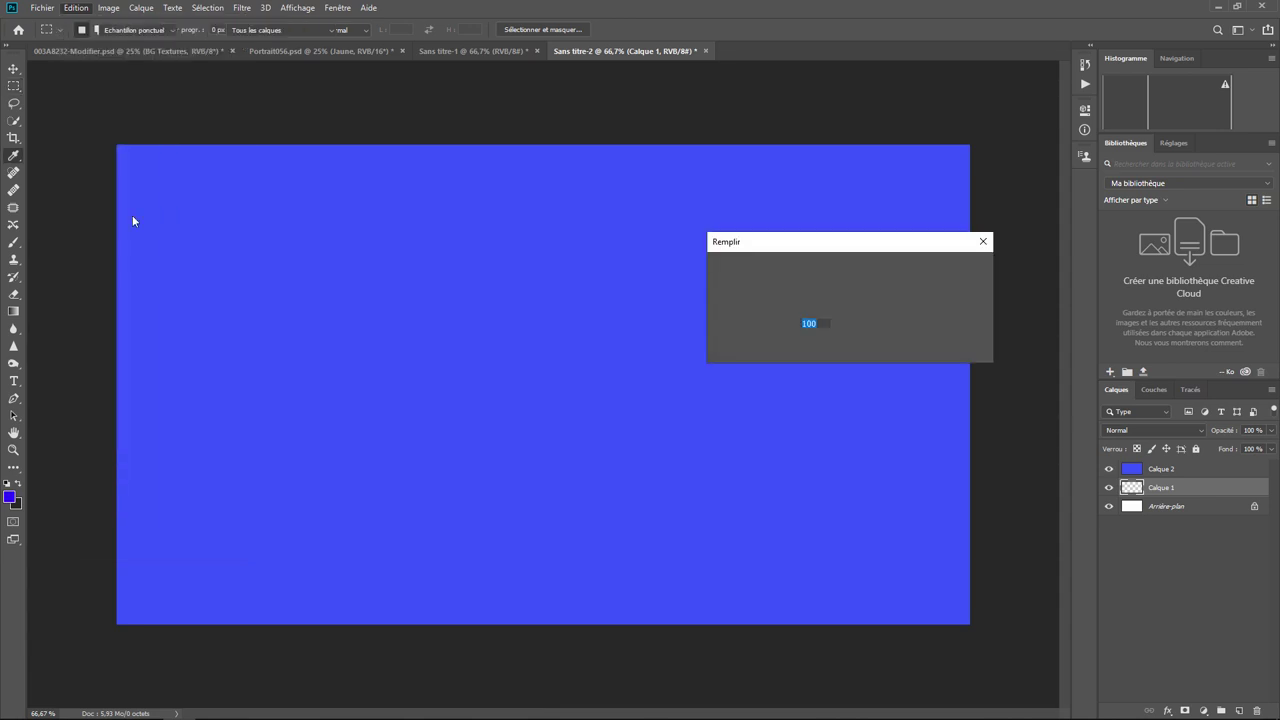
left_click(911, 267)
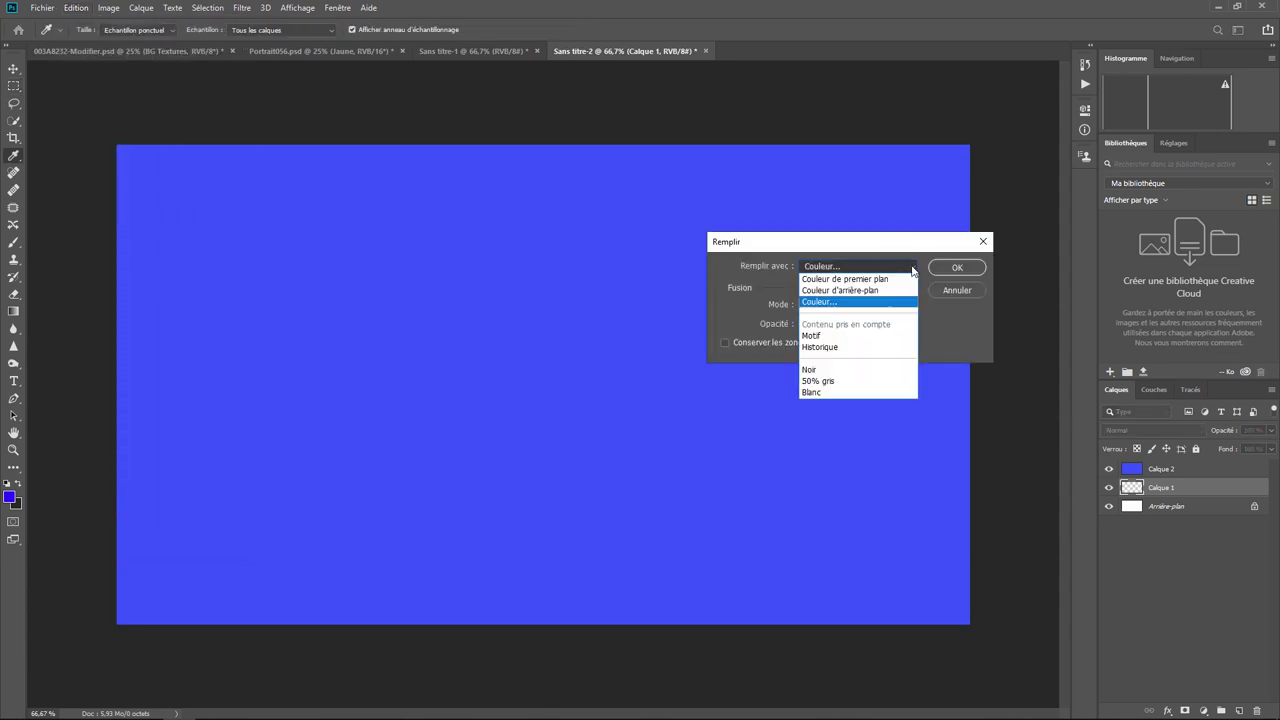
left_click(873, 303)
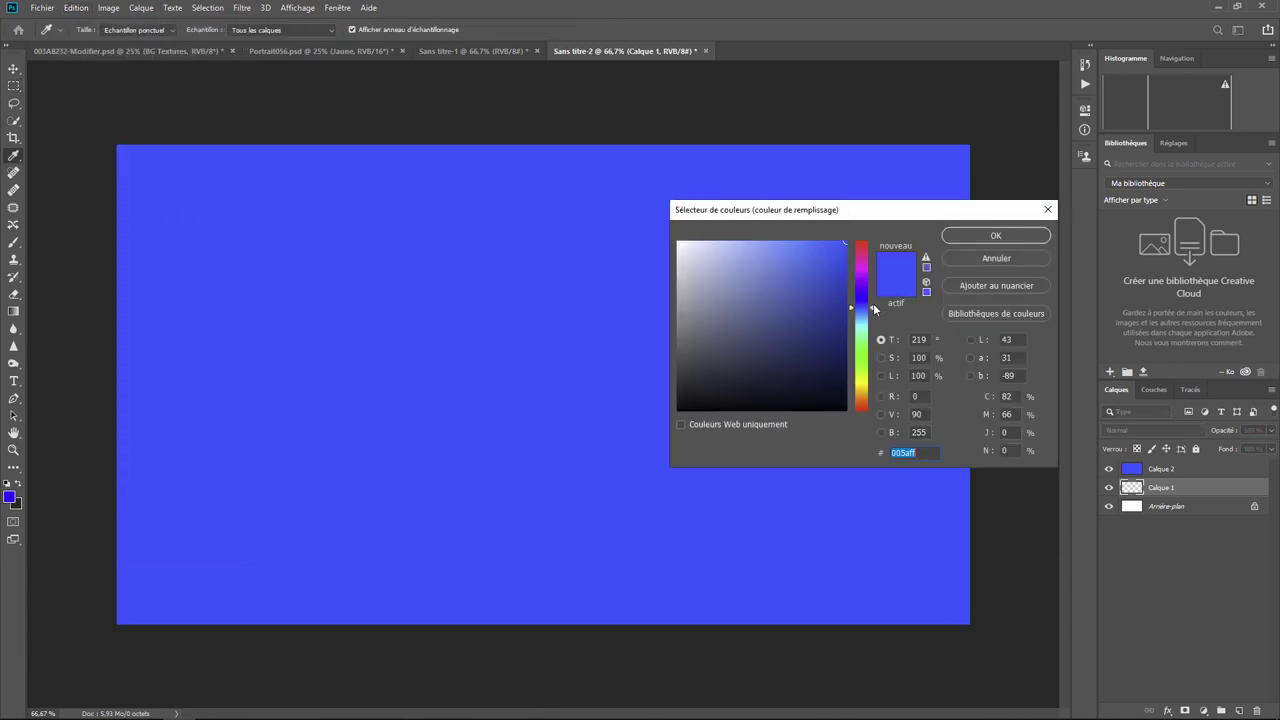
left_click(866, 378)
left_click_drag(866, 378, 866, 384)
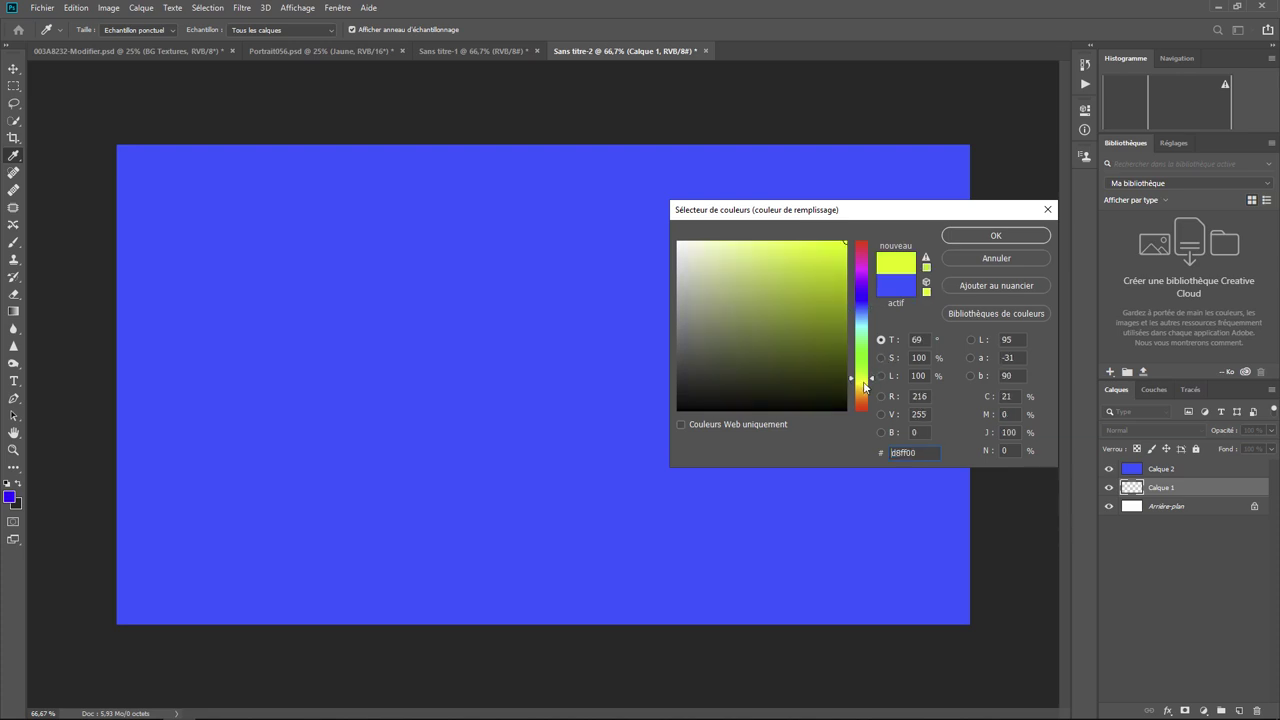
left_click(985, 235)
left_click(954, 267)
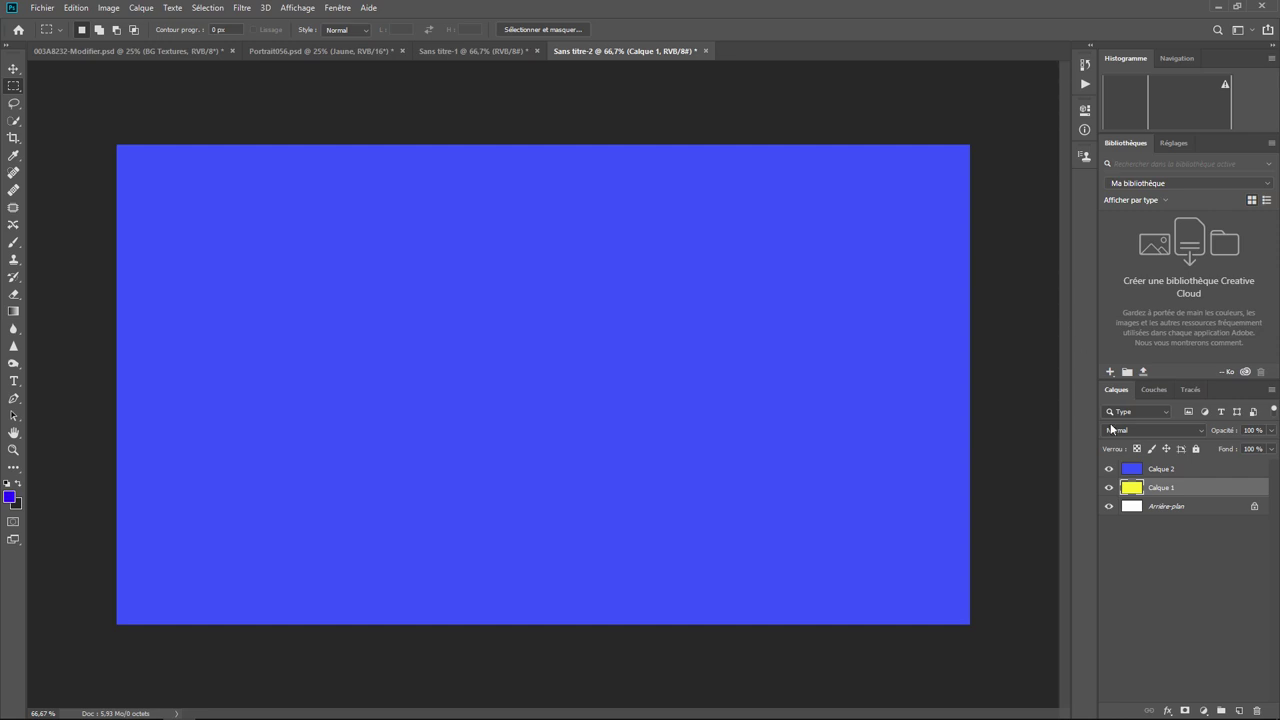
left_click(1162, 510)
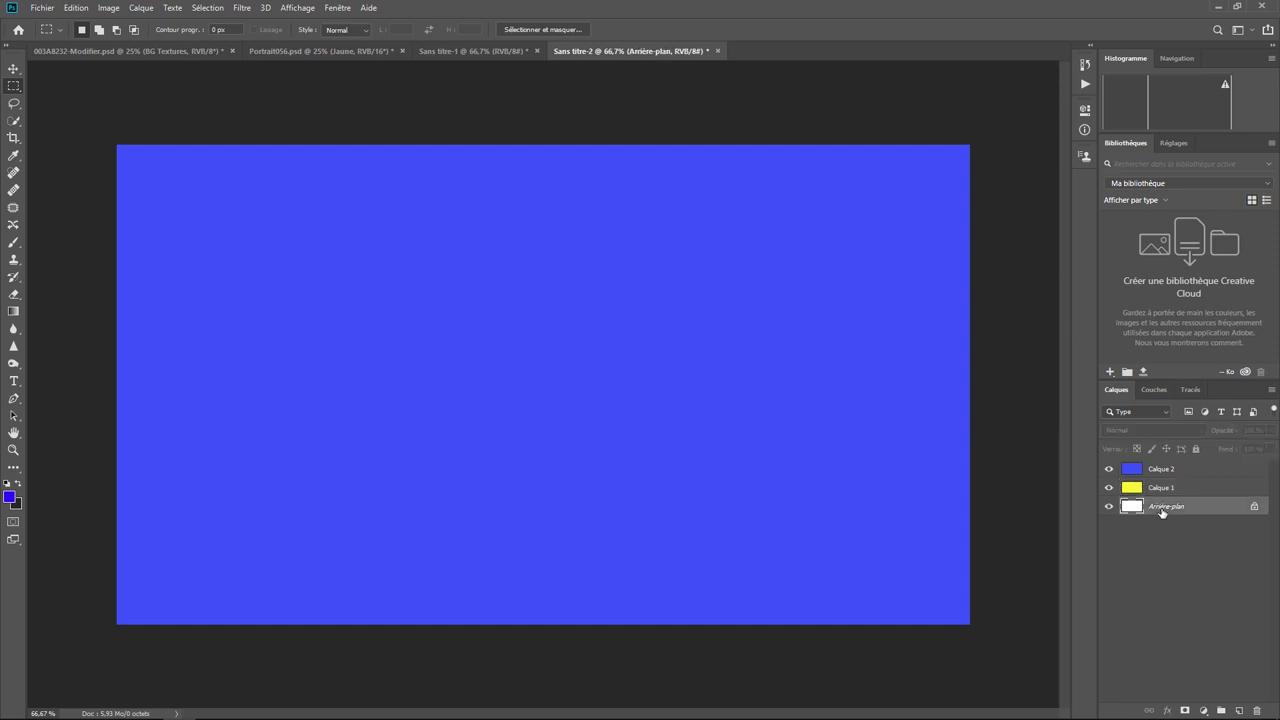
Fill the Arrière-plan background layer with pure red (ff0000)
left_click(78, 10)
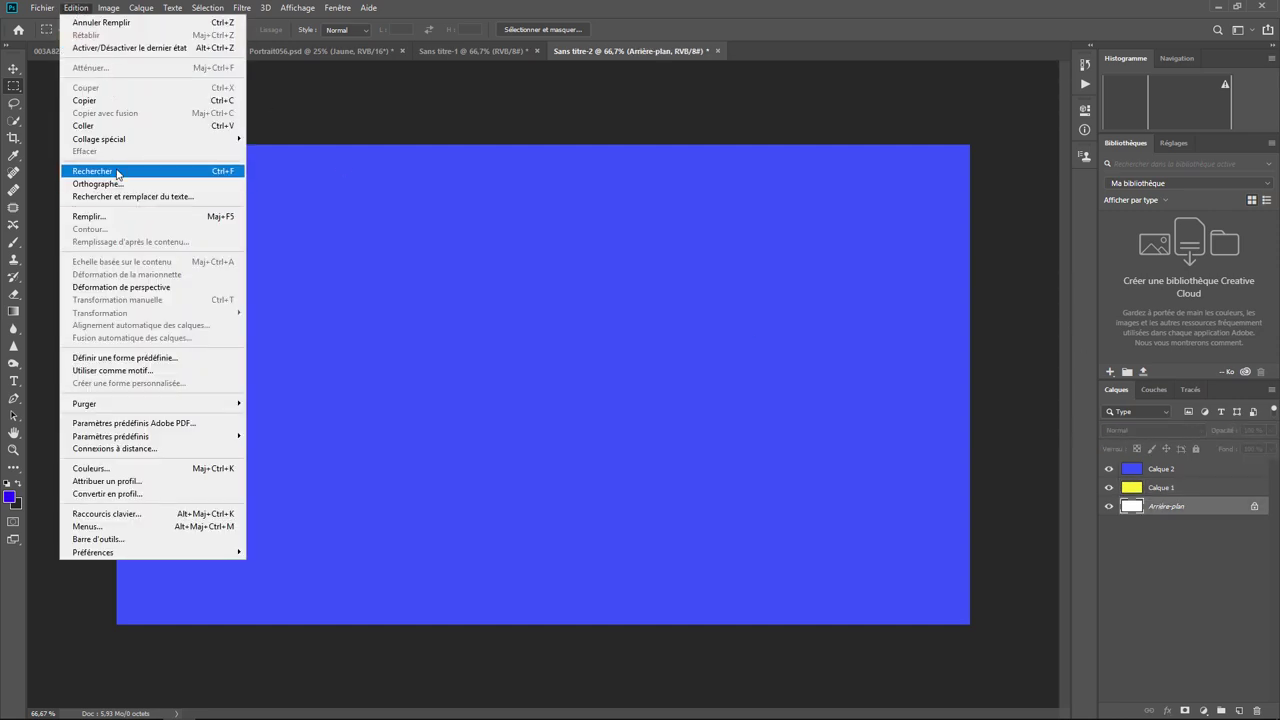
left_click(90, 216)
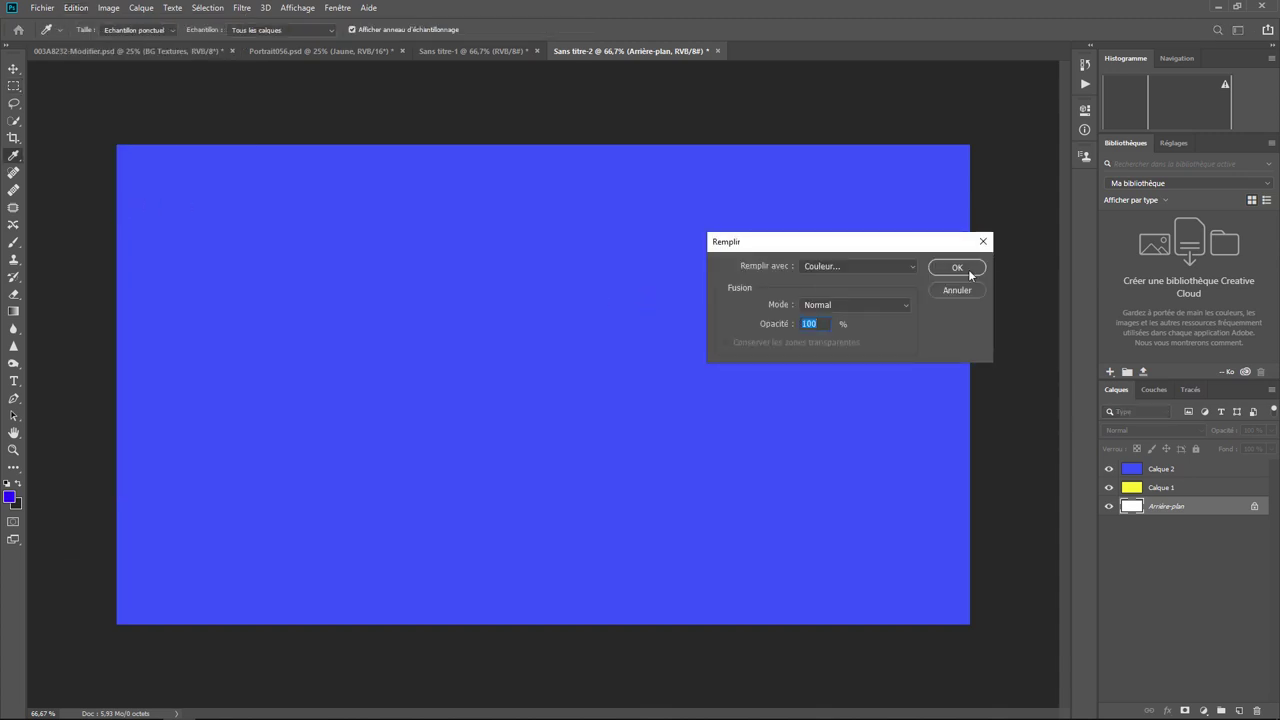
left_click(885, 267)
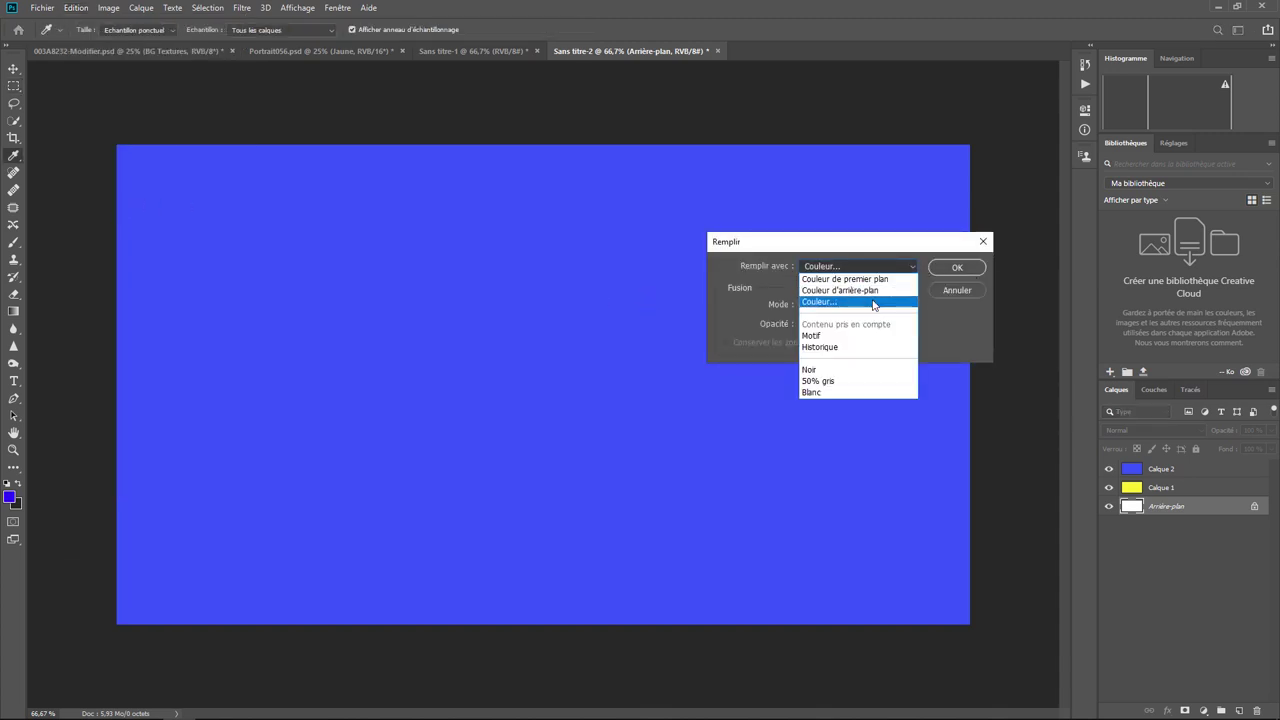
left_click(868, 301)
left_click(860, 242)
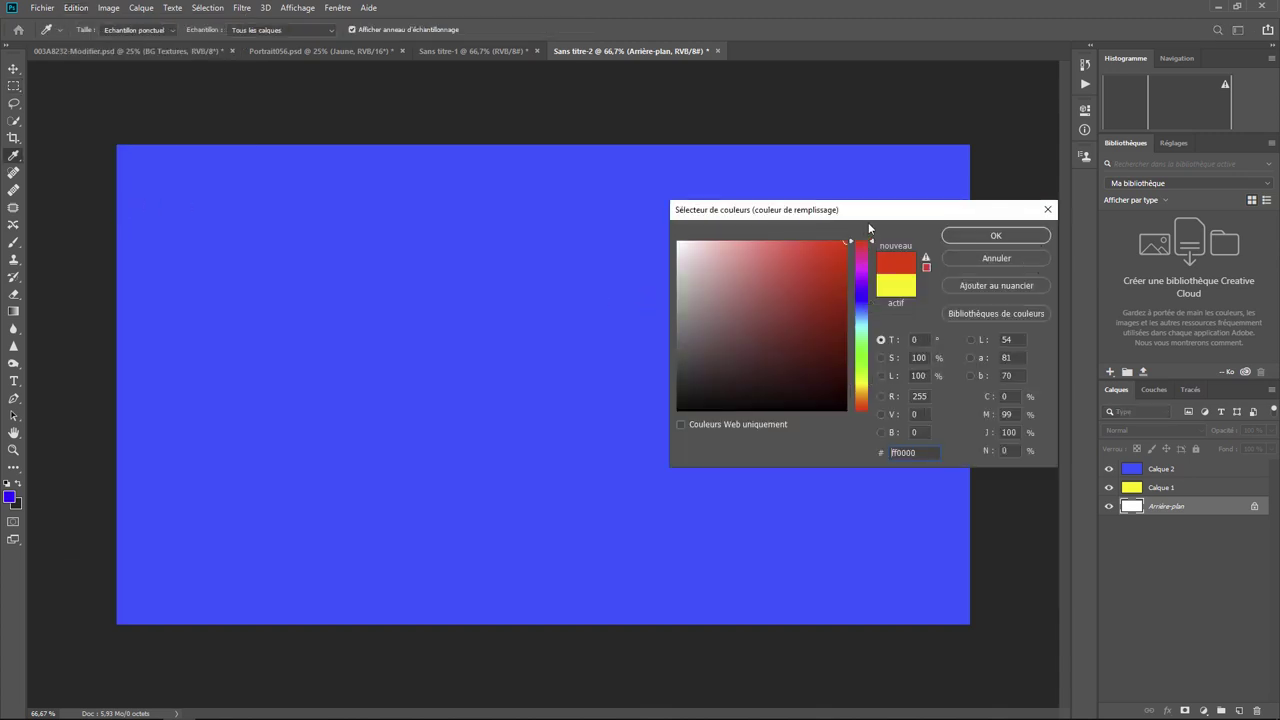
left_click(1025, 237)
left_click(957, 268)
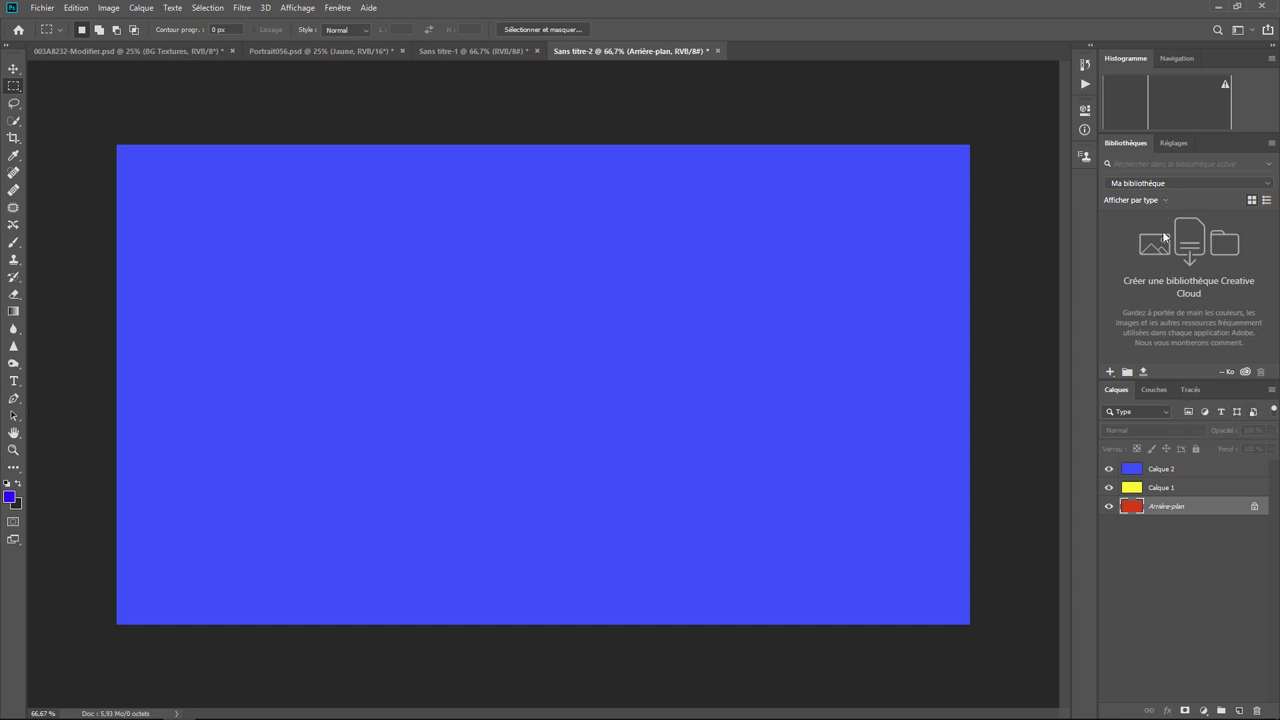
left_click(1169, 471)
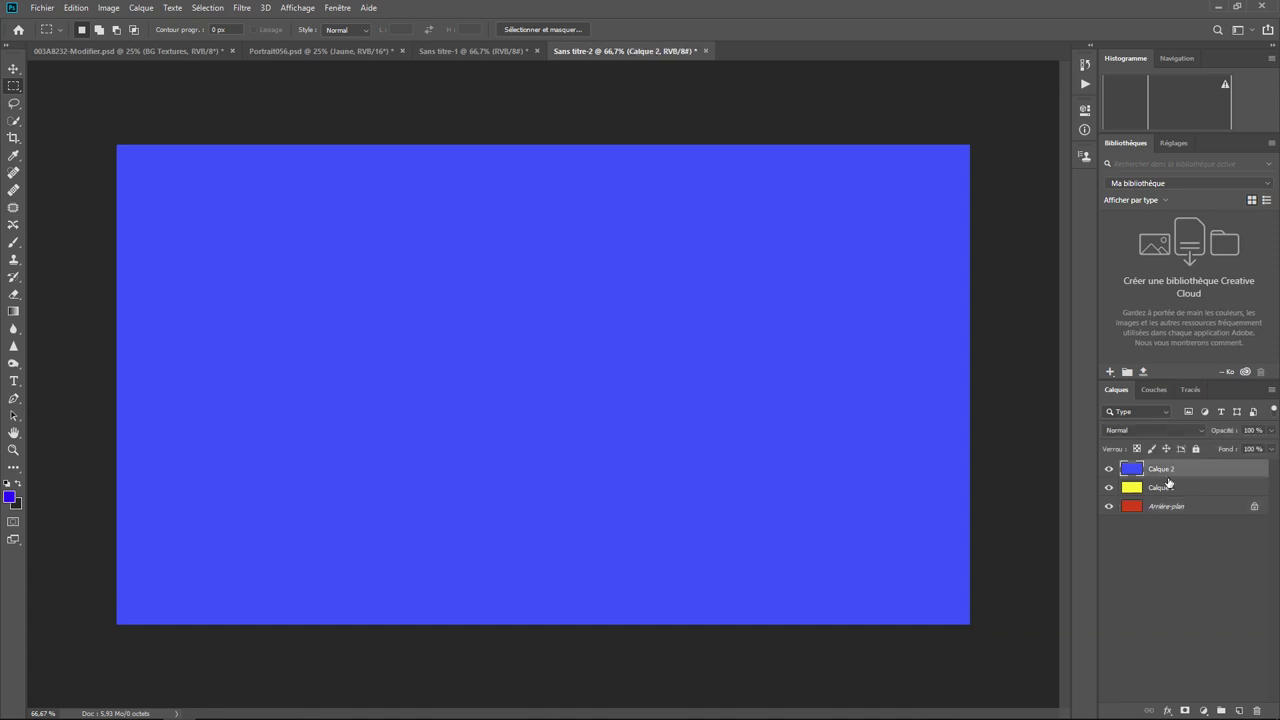
Add a layer mask to Calque 2 and fill a central rectangle of it with black
left_click(1185, 711)
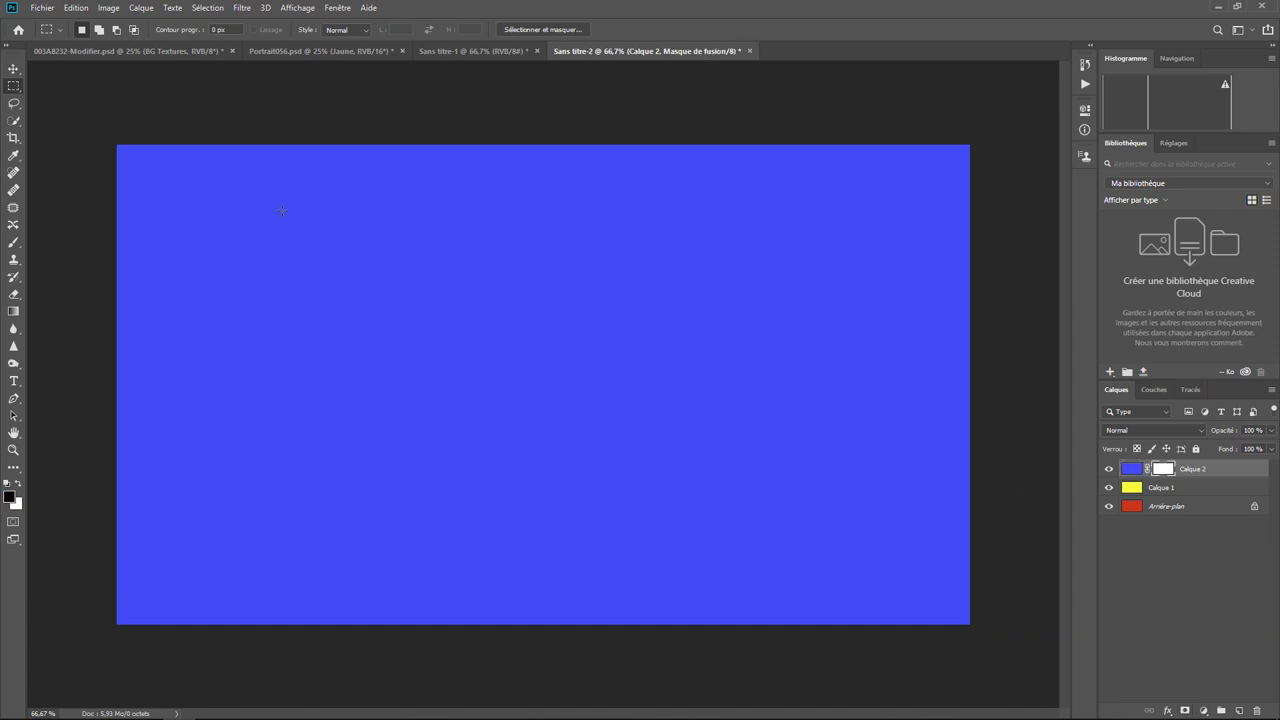
left_click_drag(371, 215, 706, 549)
left_click(74, 8)
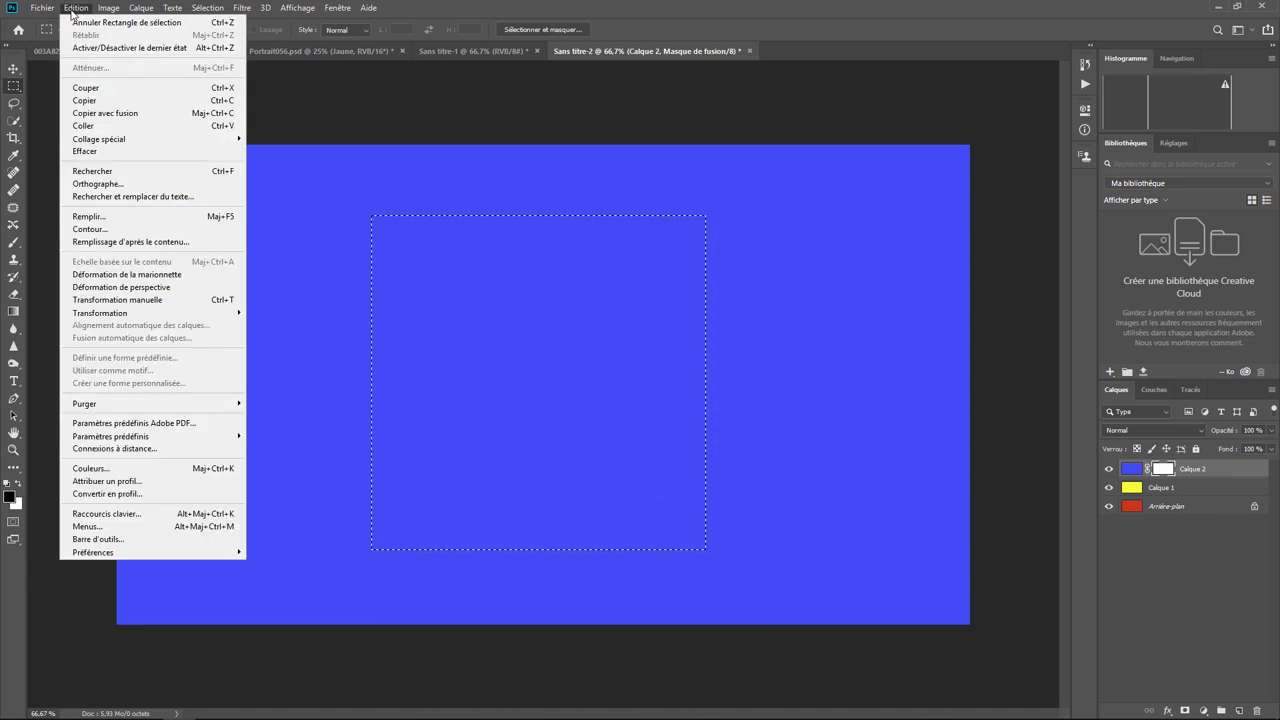
left_click(1170, 472)
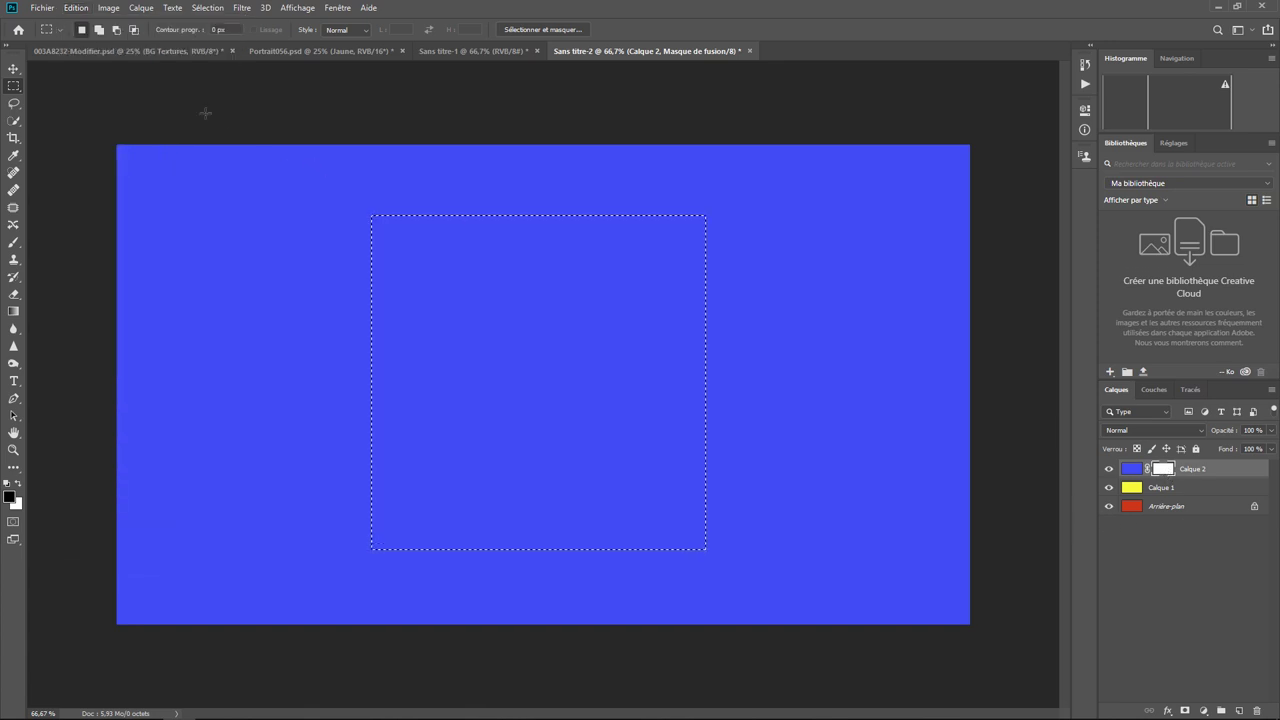
left_click(77, 10)
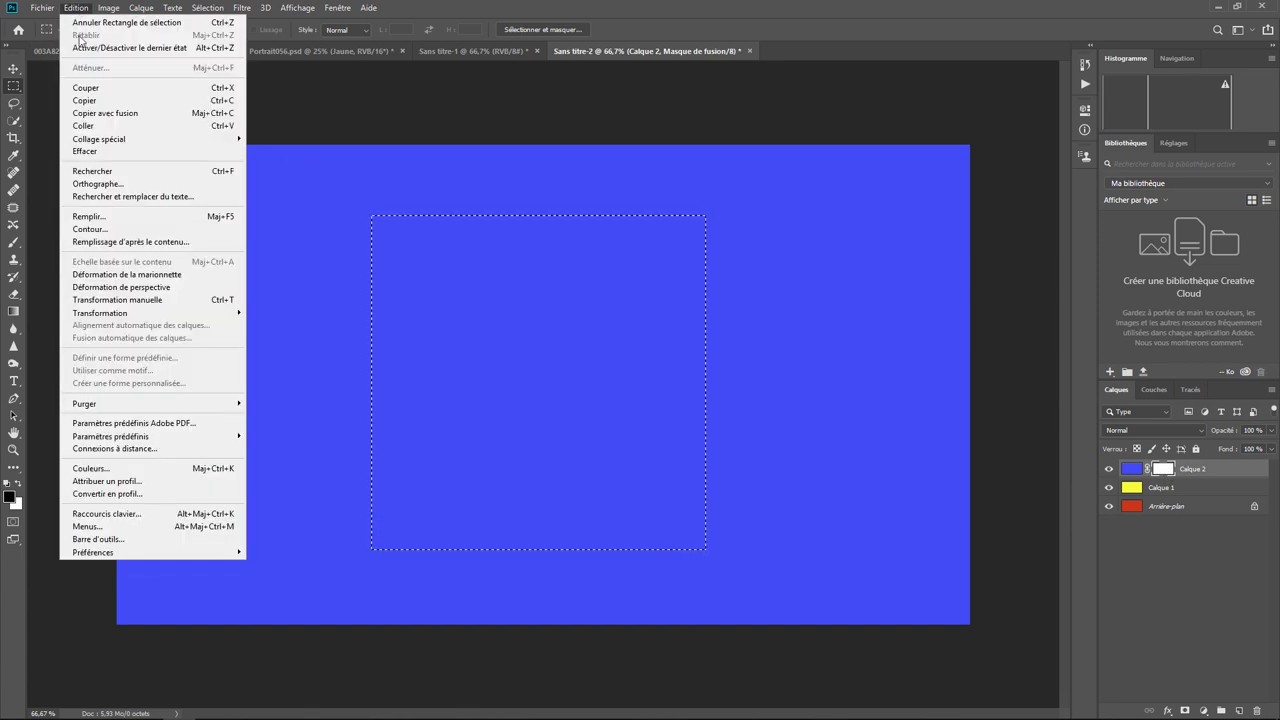
left_click(114, 218)
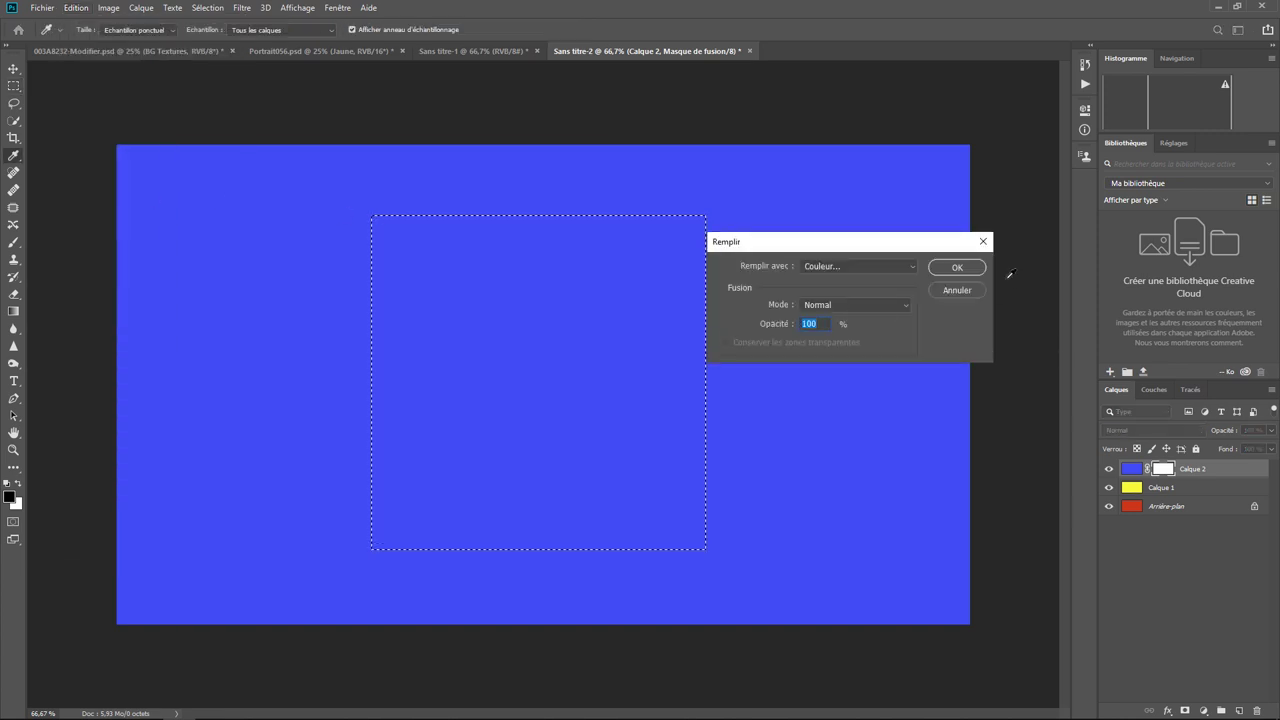
left_click(903, 267)
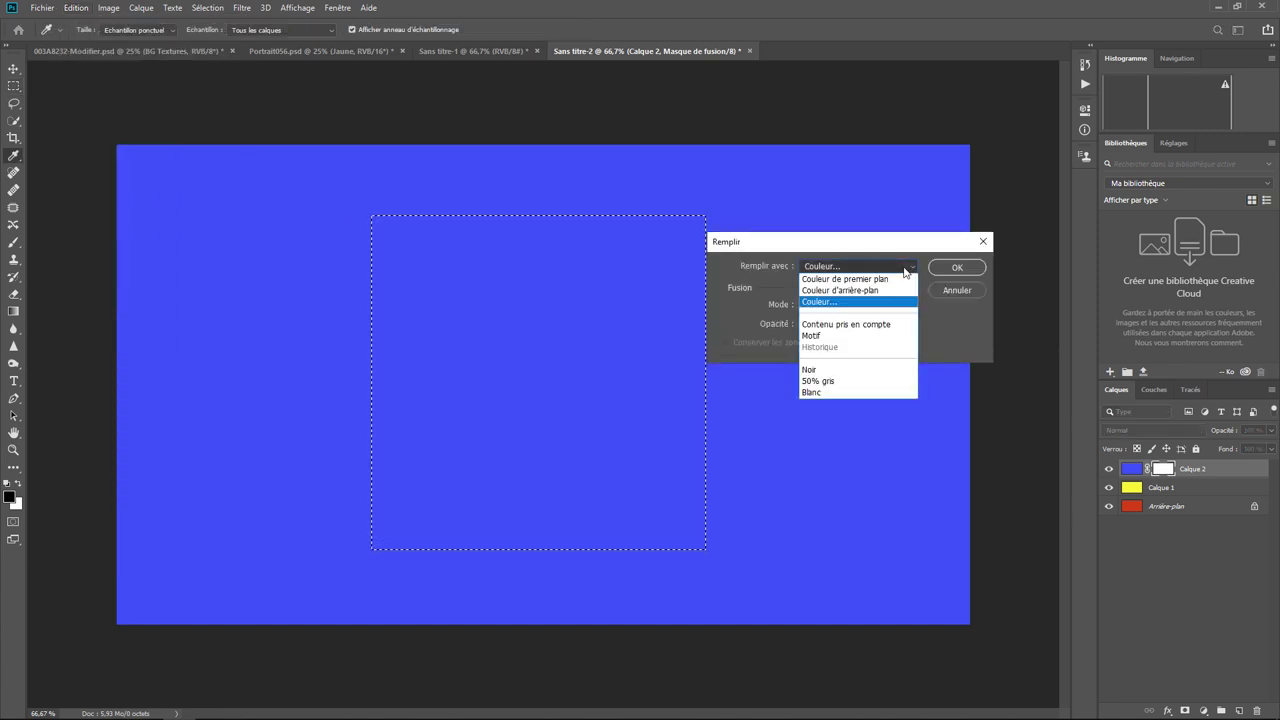
left_click(850, 371)
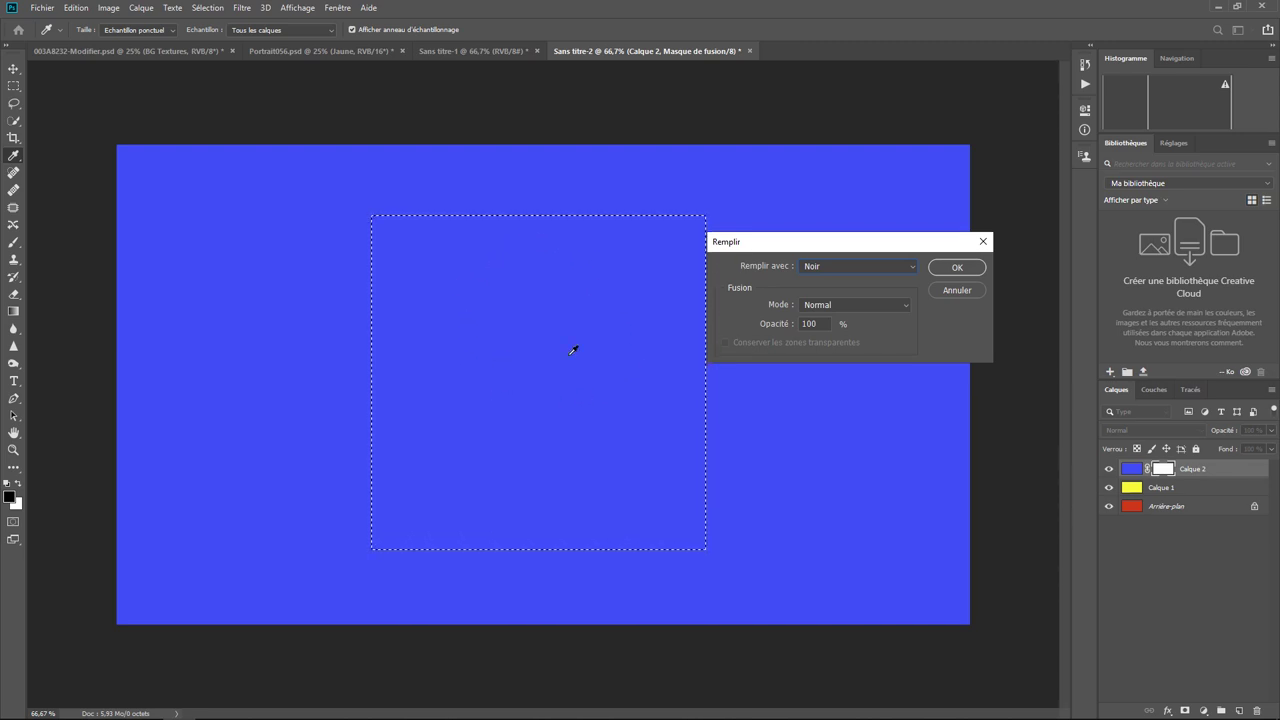
left_click(956, 267)
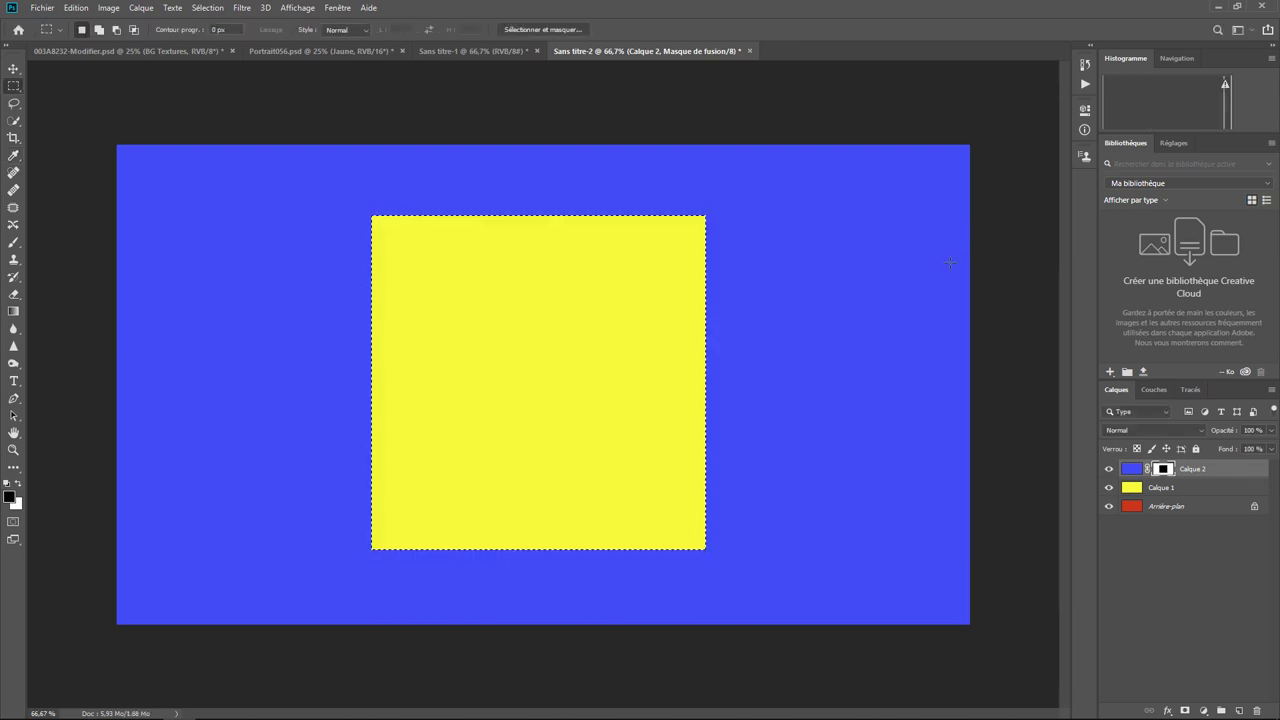
left_click(1162, 489)
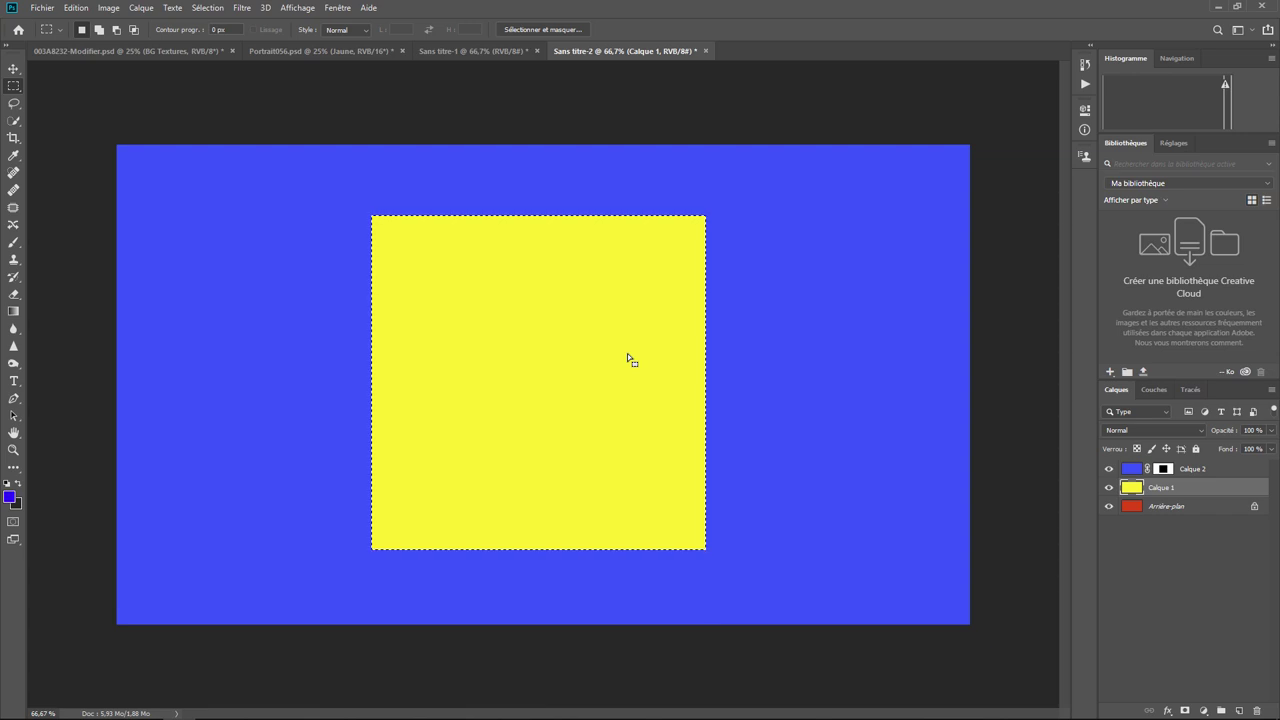
Deselect, add a layer mask to Calque 1, and fill the whole mask black
left_click(210, 8)
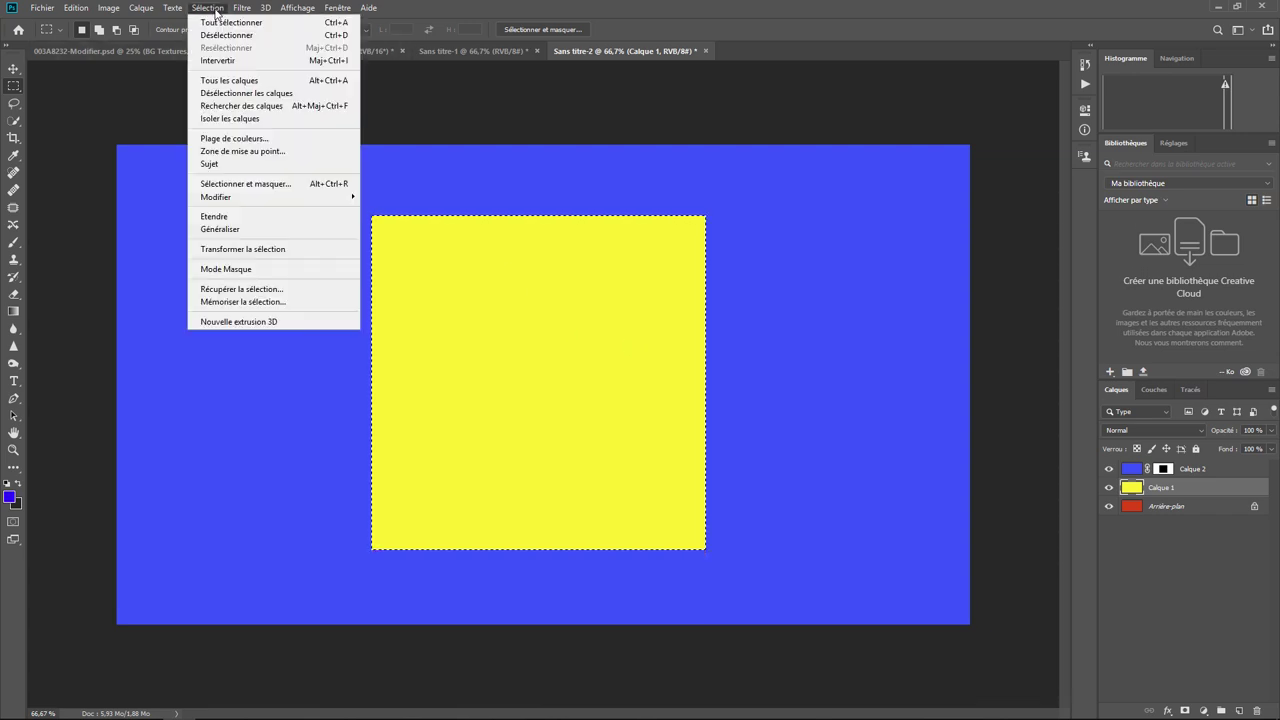
left_click(226, 36)
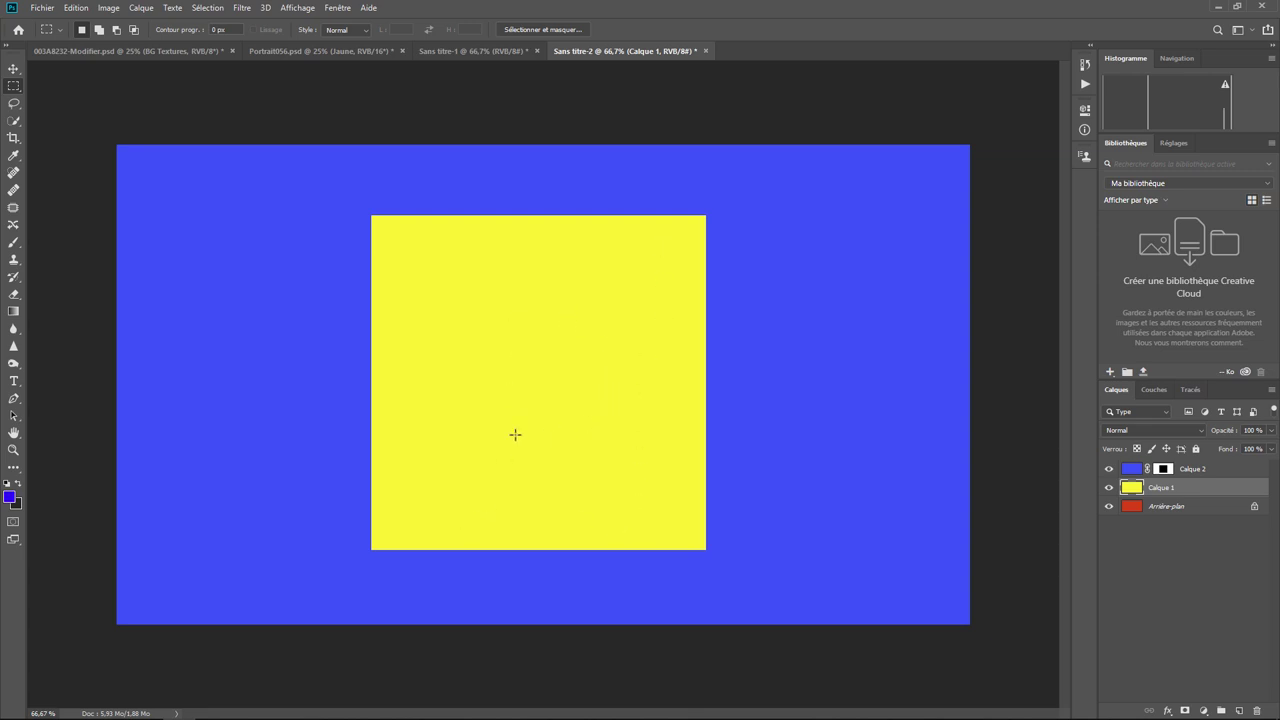
left_click(1185, 709)
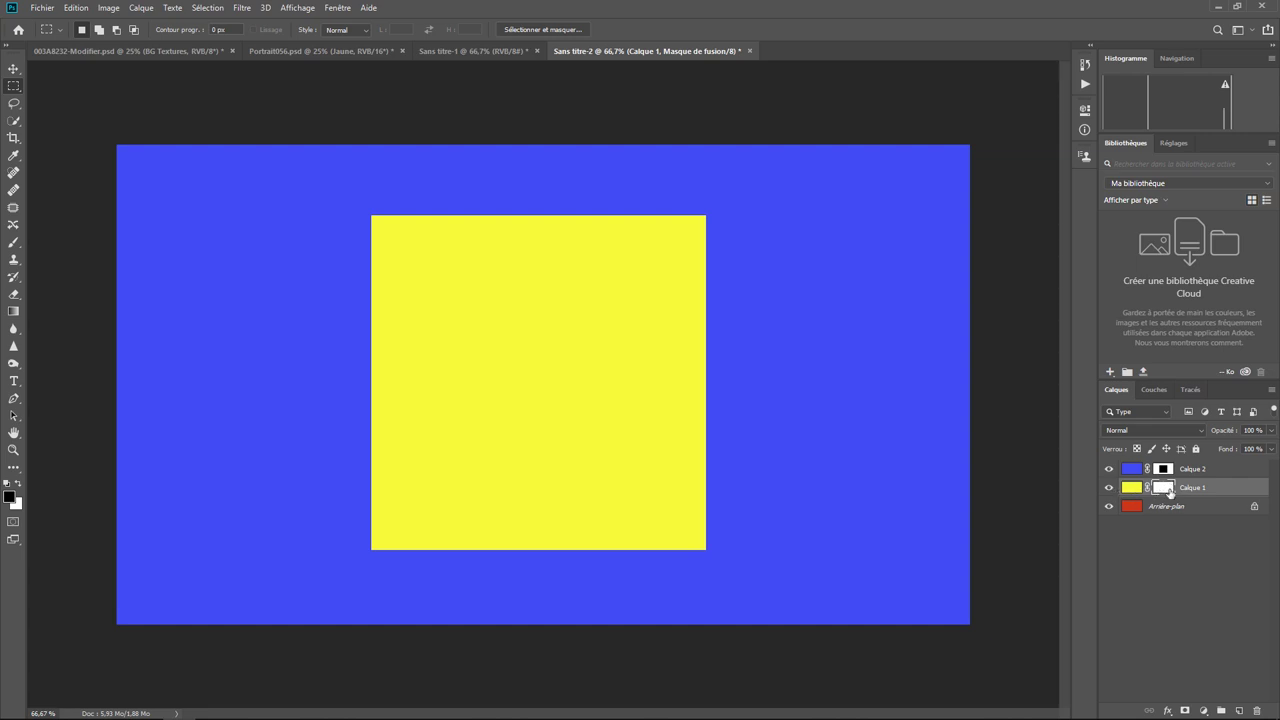
left_click(77, 8)
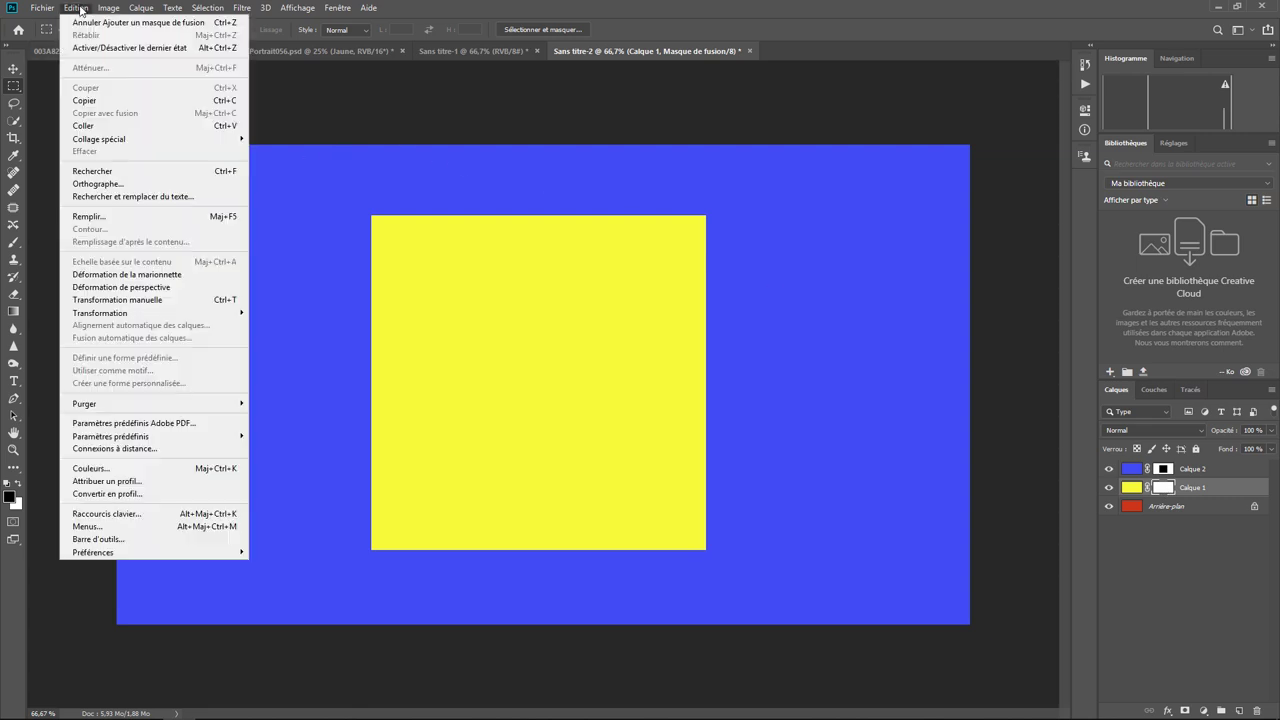
left_click(90, 216)
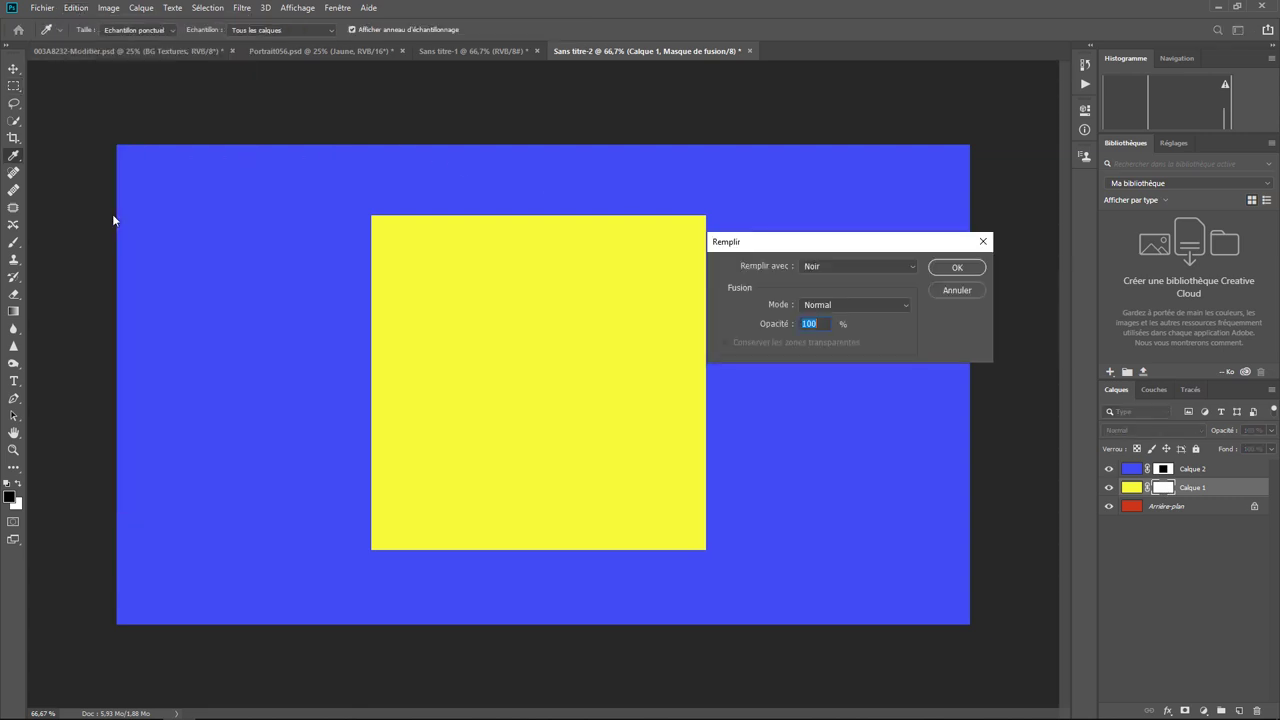
left_click(955, 267)
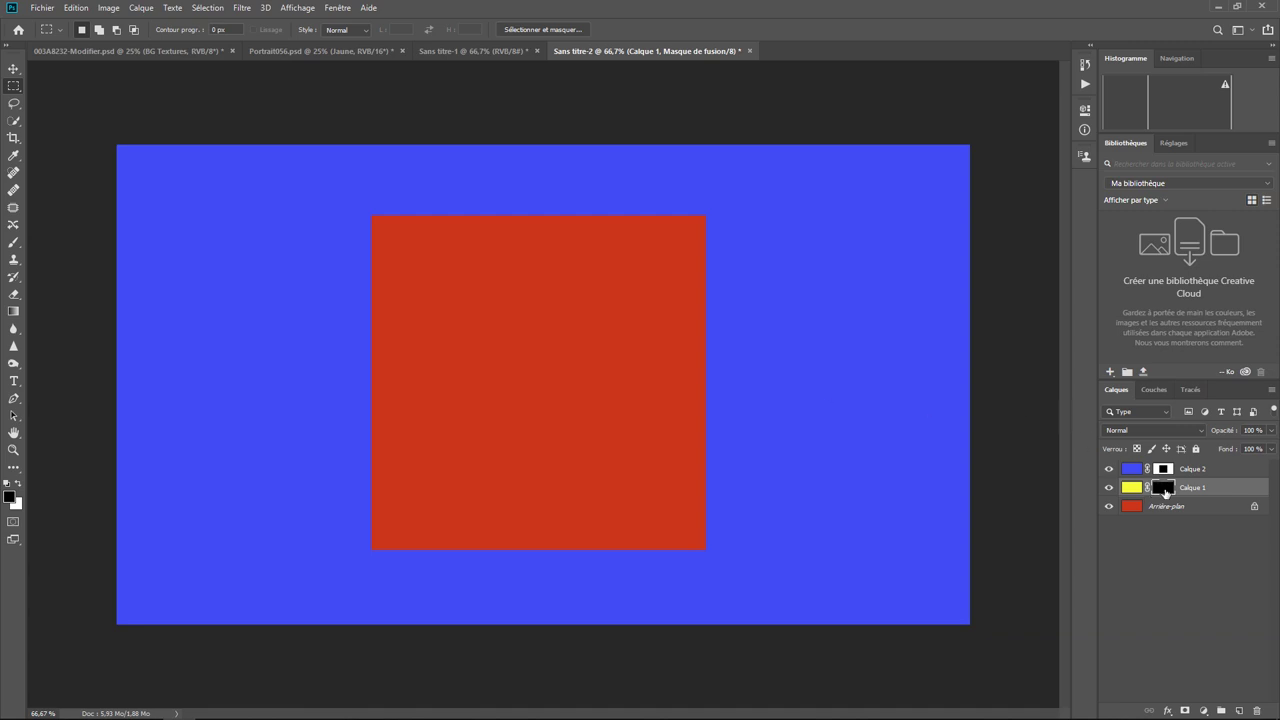
Fill a small central square of Calque 1's mask with white to reveal inner yellow
left_click_drag(496, 328, 614, 448)
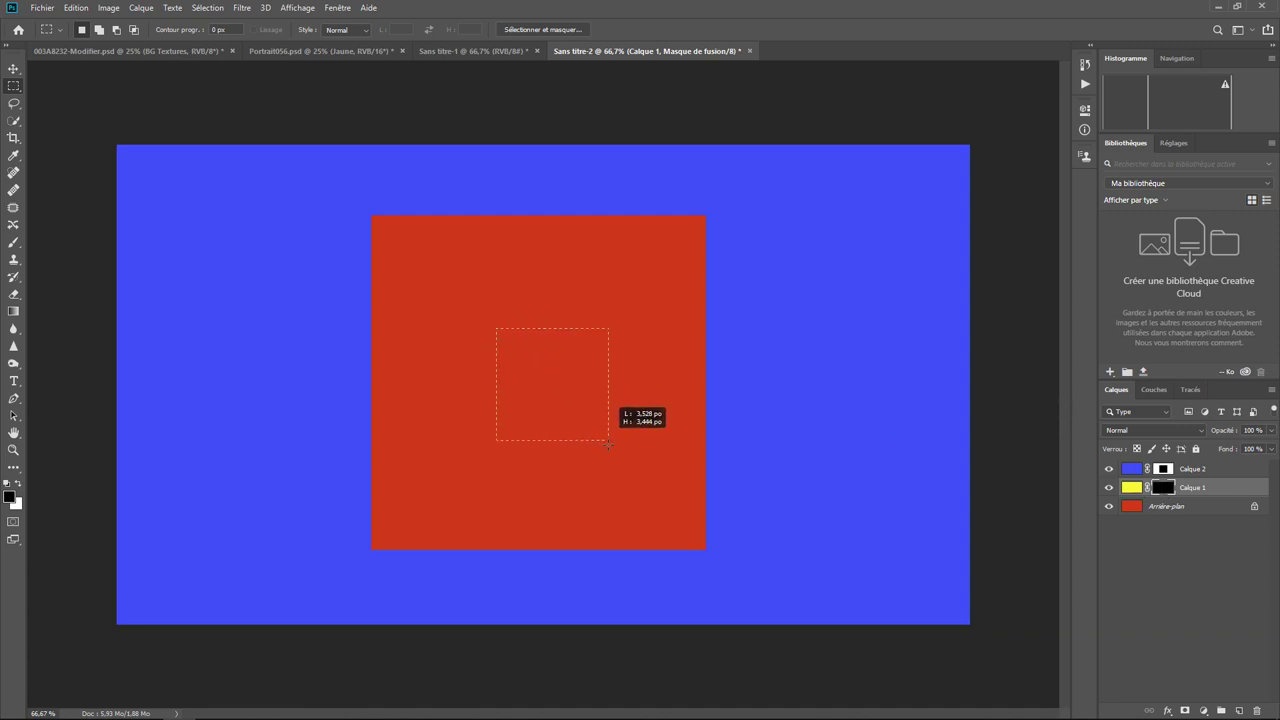
left_click(74, 9)
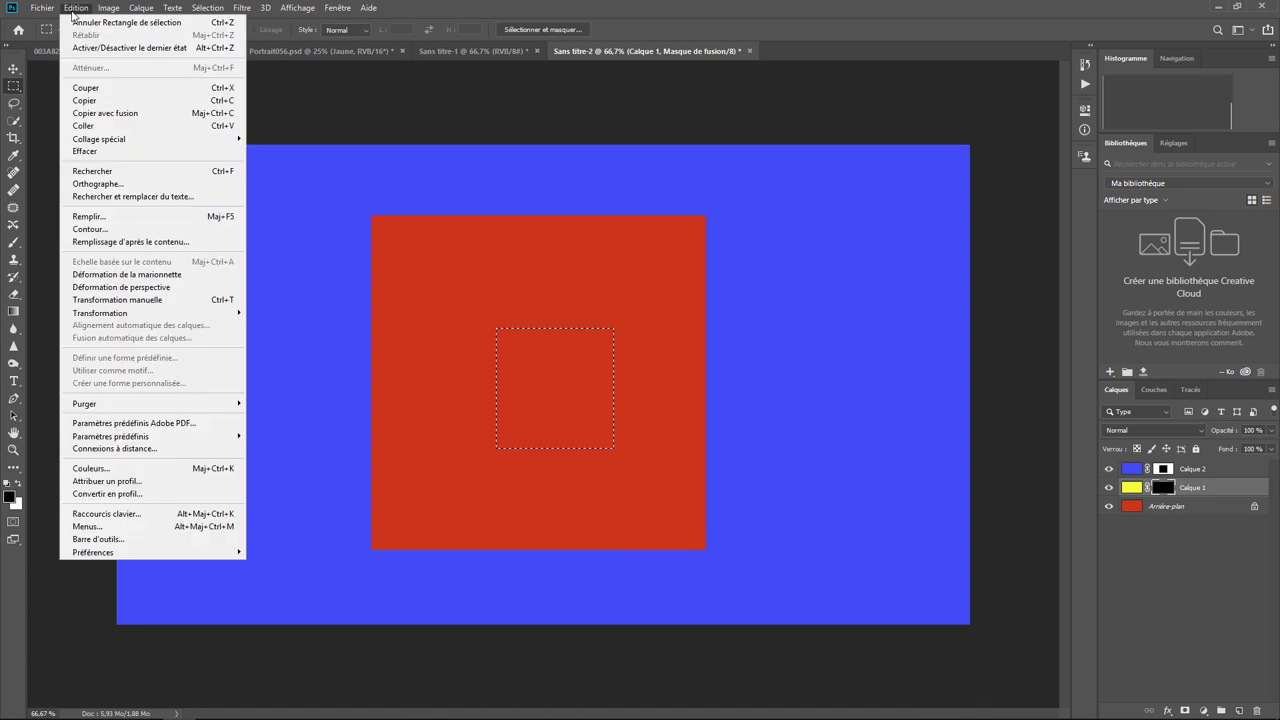
left_click(112, 216)
left_click(912, 265)
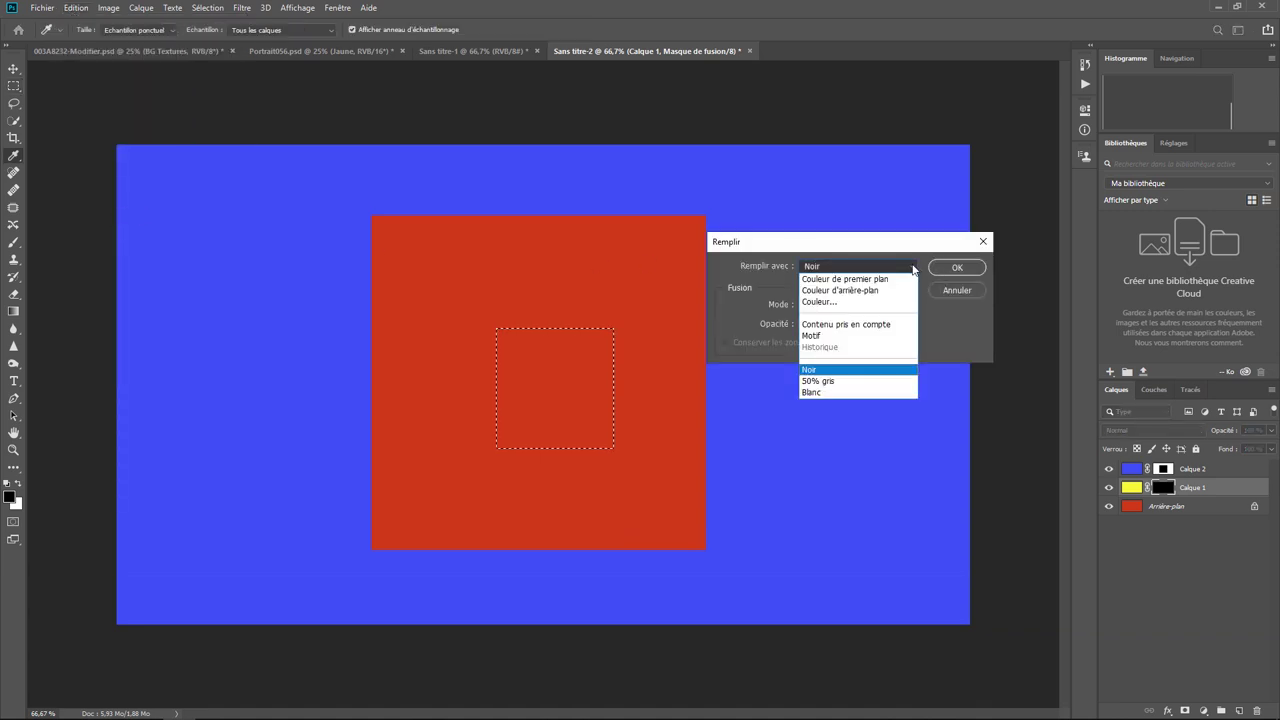
left_click(834, 391)
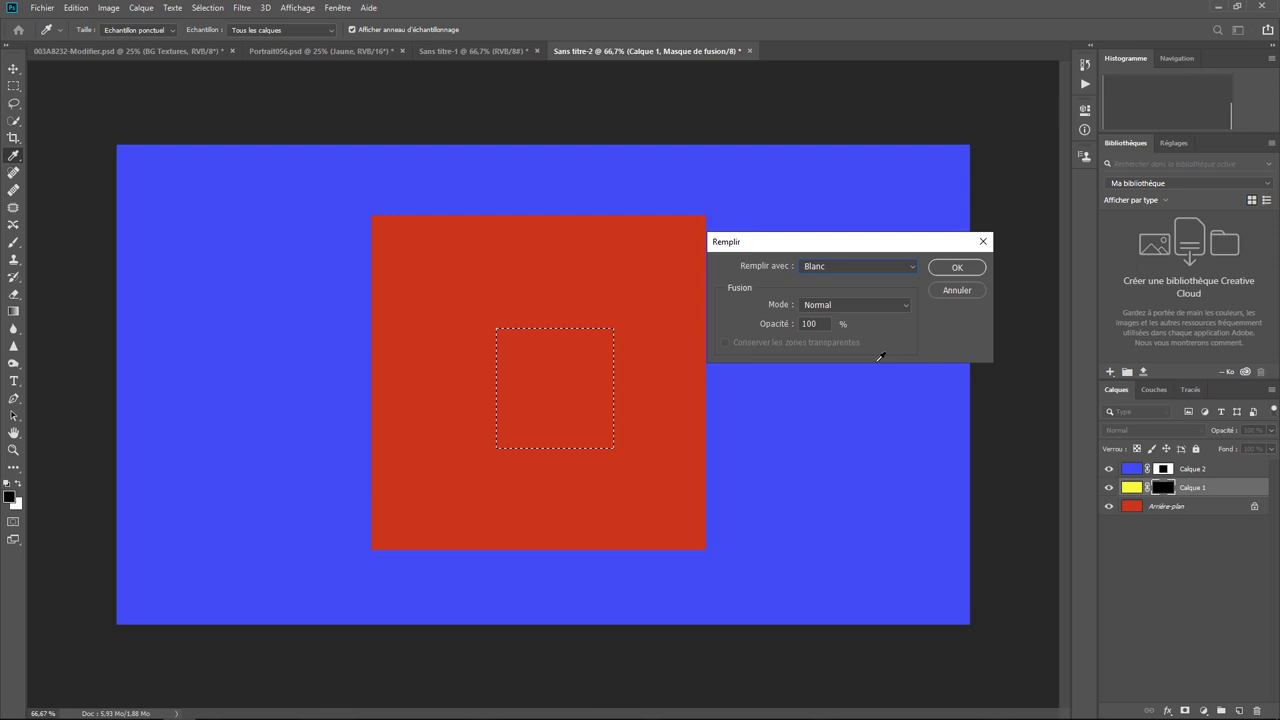
left_click(957, 268)
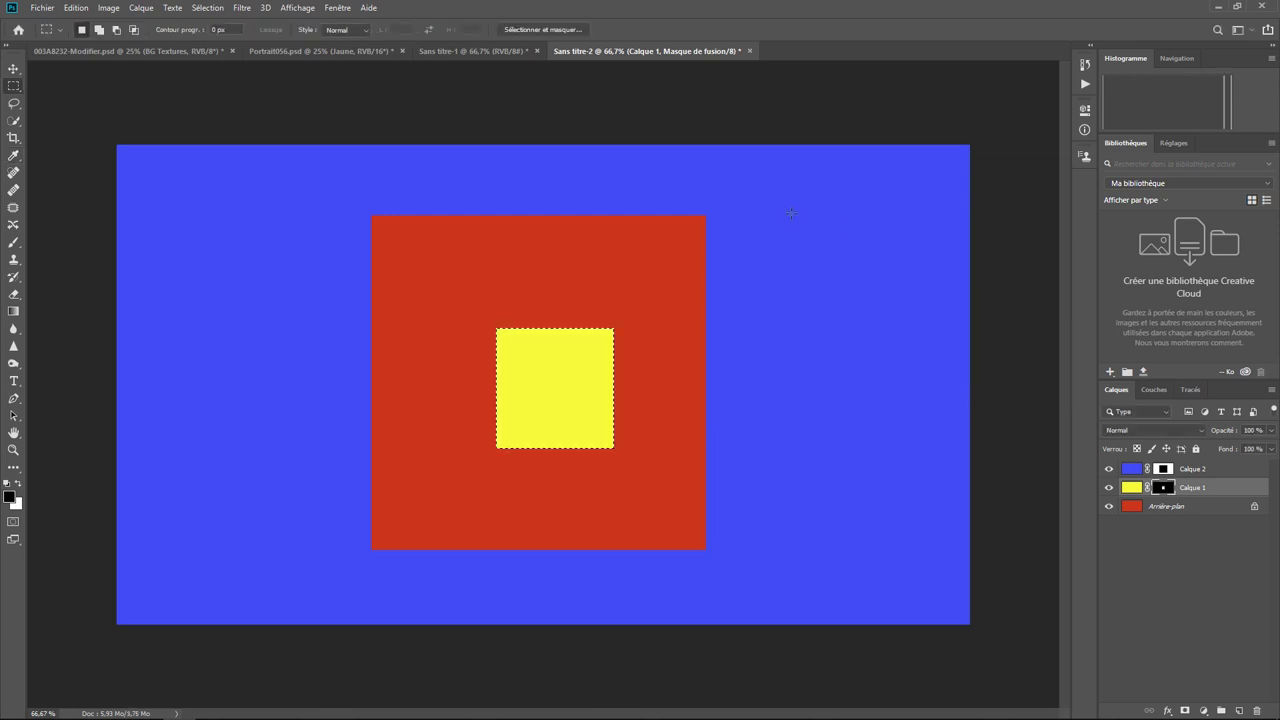
left_click(439, 49)
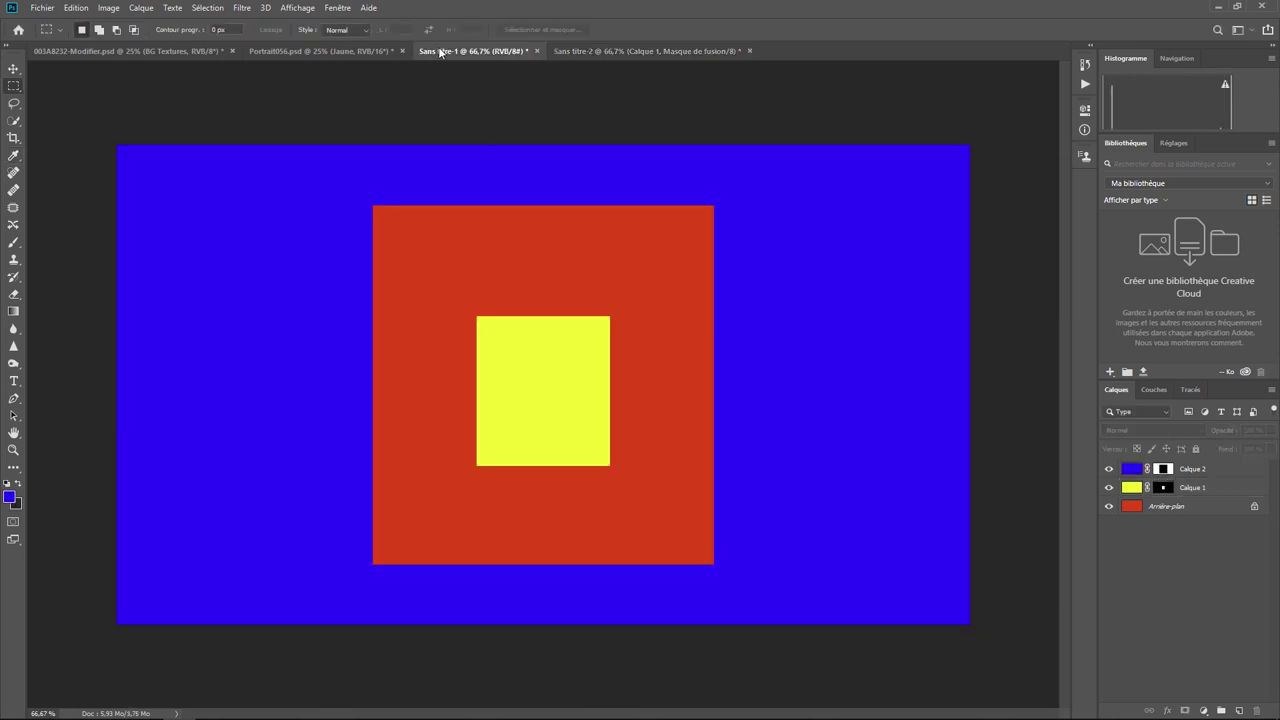
Return to the Sans titre-2 document showing the blue, red and yellow squares
left_click(579, 48)
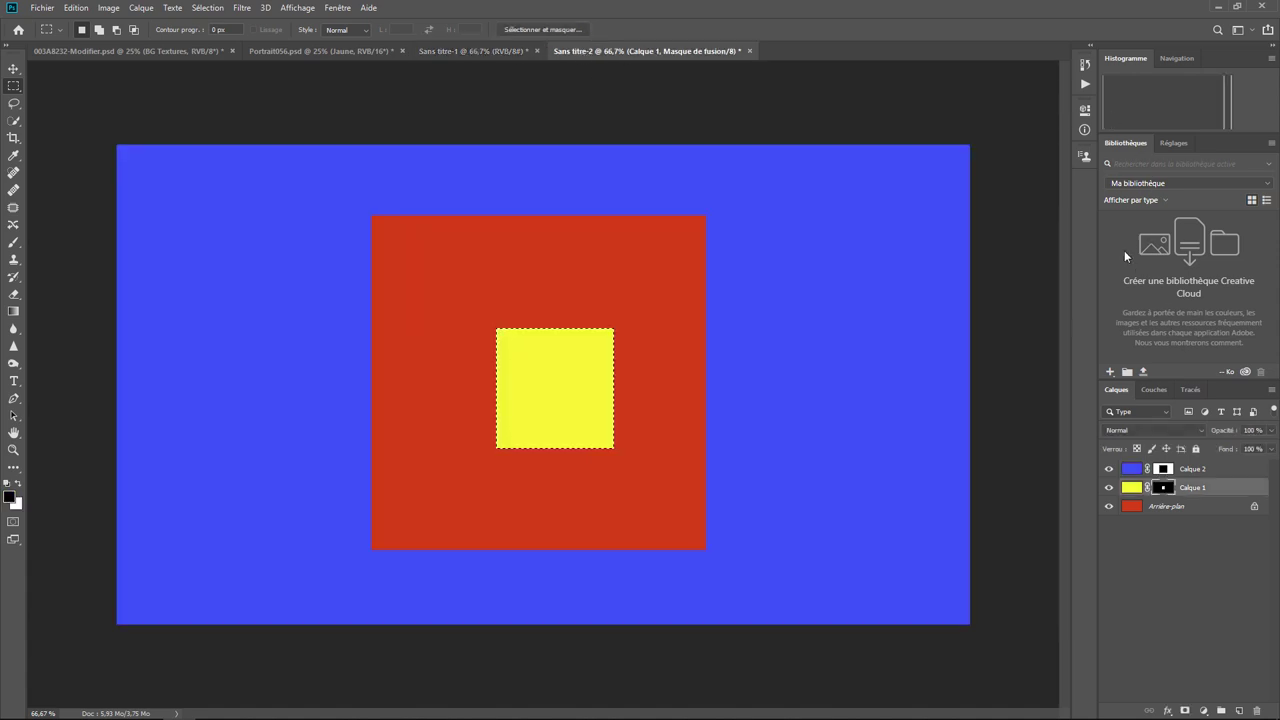